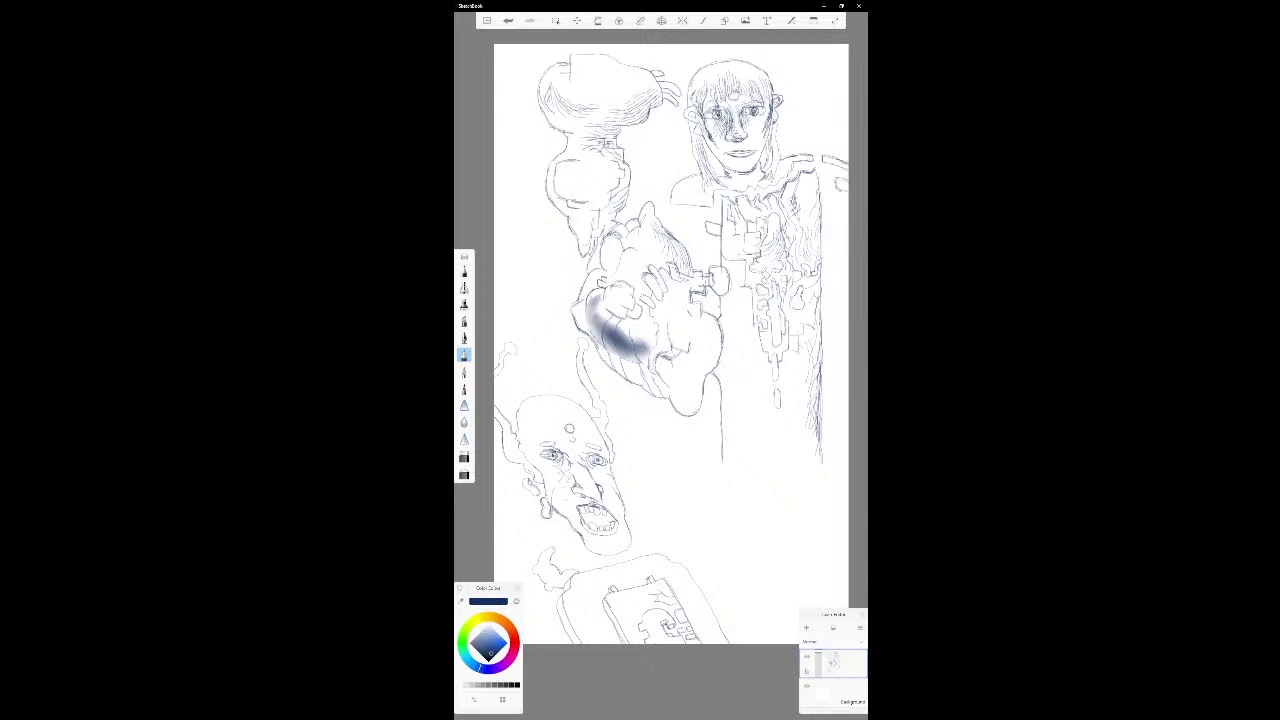
- Add shading strokes to the long-haired figure's face, hair and shoulder, and draw contour lines beside the head
{"action": "left_click_drag", "start_coordinate": [742, 129], "coordinate": [735, 141]}
{"action": "left_click_drag", "start_coordinate": [738, 120], "coordinate": [746, 127]}
{"action": "key", "text": "ctrl+z"}
{"action": "key", "text": "ctrl+y"}
{"action": "left_click_drag", "start_coordinate": [787, 80], "coordinate": [786, 96]}
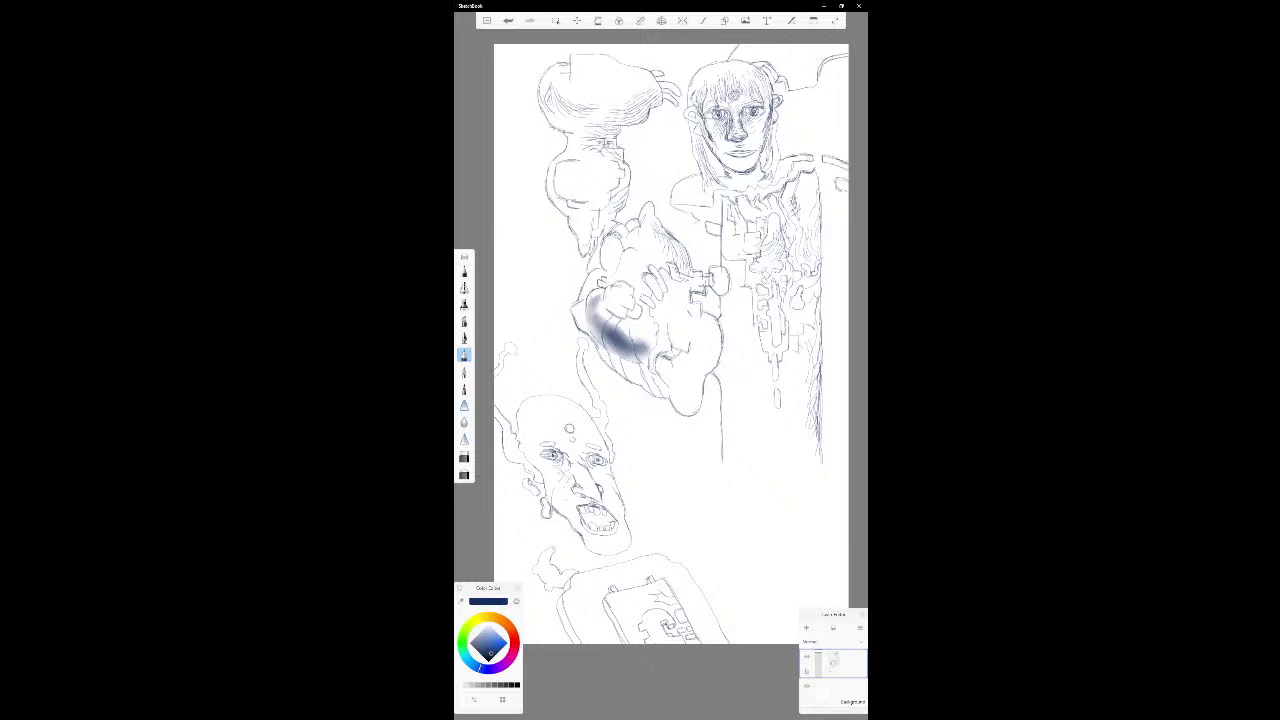
{"action": "left_click_drag", "start_coordinate": [692, 231], "coordinate": [706, 225]}
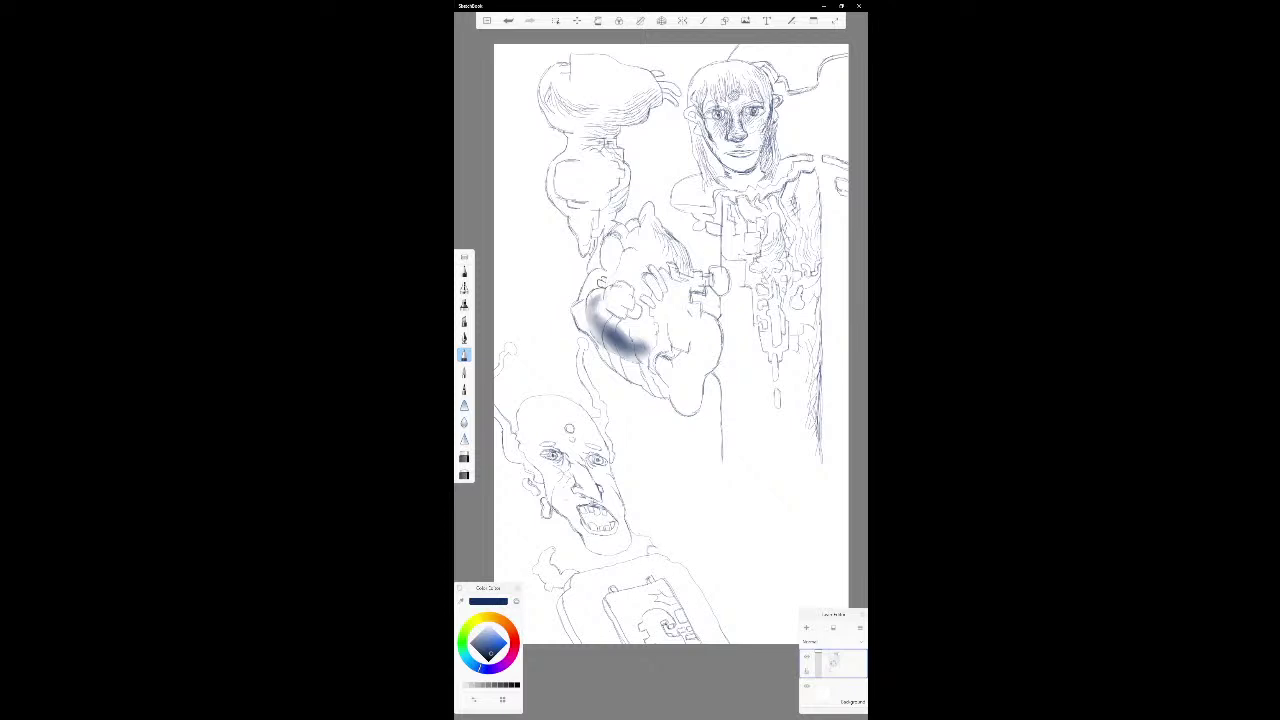
- Sketch a segmented collar beside the bald head's neck and extend a long curved form from it toward the canvas's right edge
{"action": "left_click_drag", "start_coordinate": [643, 530], "coordinate": [666, 546]}
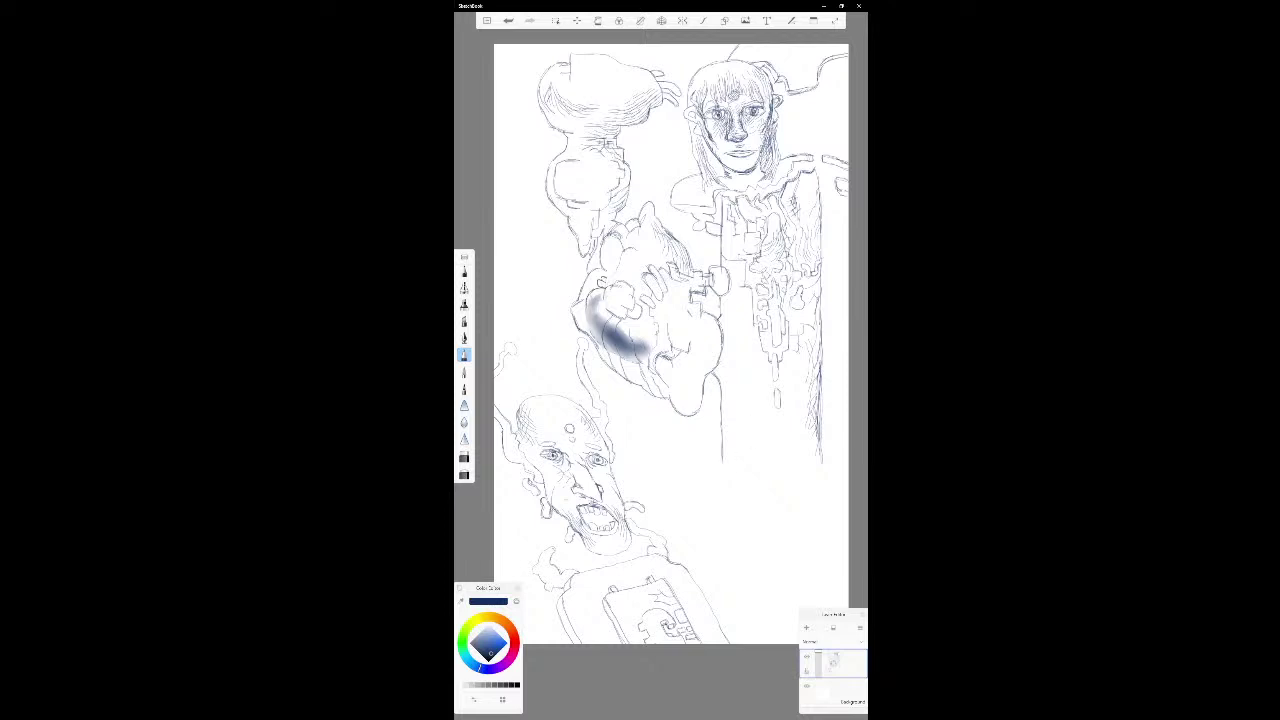
{"action": "left_click_drag", "start_coordinate": [684, 541], "coordinate": [706, 552]}
{"action": "mouse_move", "coordinate": [703, 554]}
{"action": "left_mouse_down"}
{"action": "mouse_move", "coordinate": [729, 573]}
{"action": "mouse_move", "coordinate": [720, 568]}
{"action": "mouse_move", "coordinate": [800, 547]}
{"action": "mouse_move", "coordinate": [821, 516]}
{"action": "left_mouse_up"}
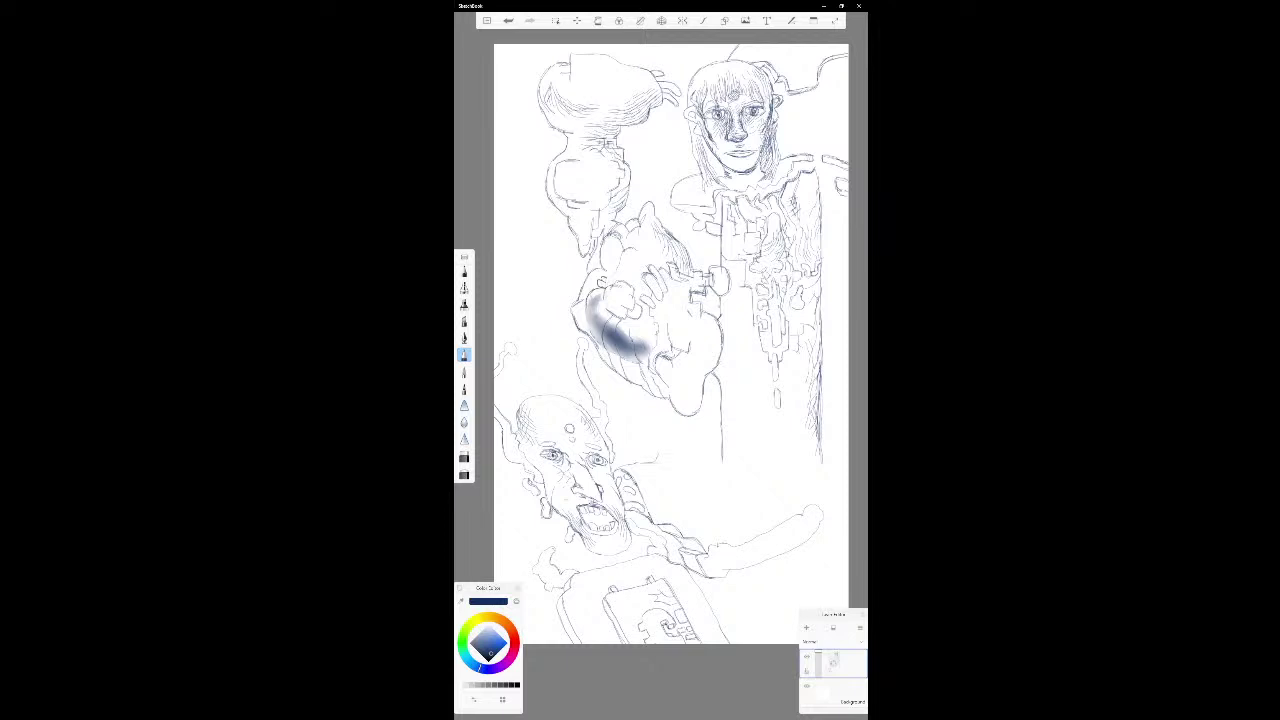
- Fill the area between the curved form and the coat's hem with a rounded profile shape and rows of block-like segments
{"action": "left_click_drag", "start_coordinate": [660, 452], "coordinate": [688, 437]}
{"action": "left_click_drag", "start_coordinate": [706, 442], "coordinate": [706, 457]}
{"action": "left_click_drag", "start_coordinate": [768, 456], "coordinate": [779, 491]}
{"action": "left_click_drag", "start_coordinate": [748, 489], "coordinate": [768, 477]}
{"action": "left_click_drag", "start_coordinate": [795, 511], "coordinate": [805, 495]}
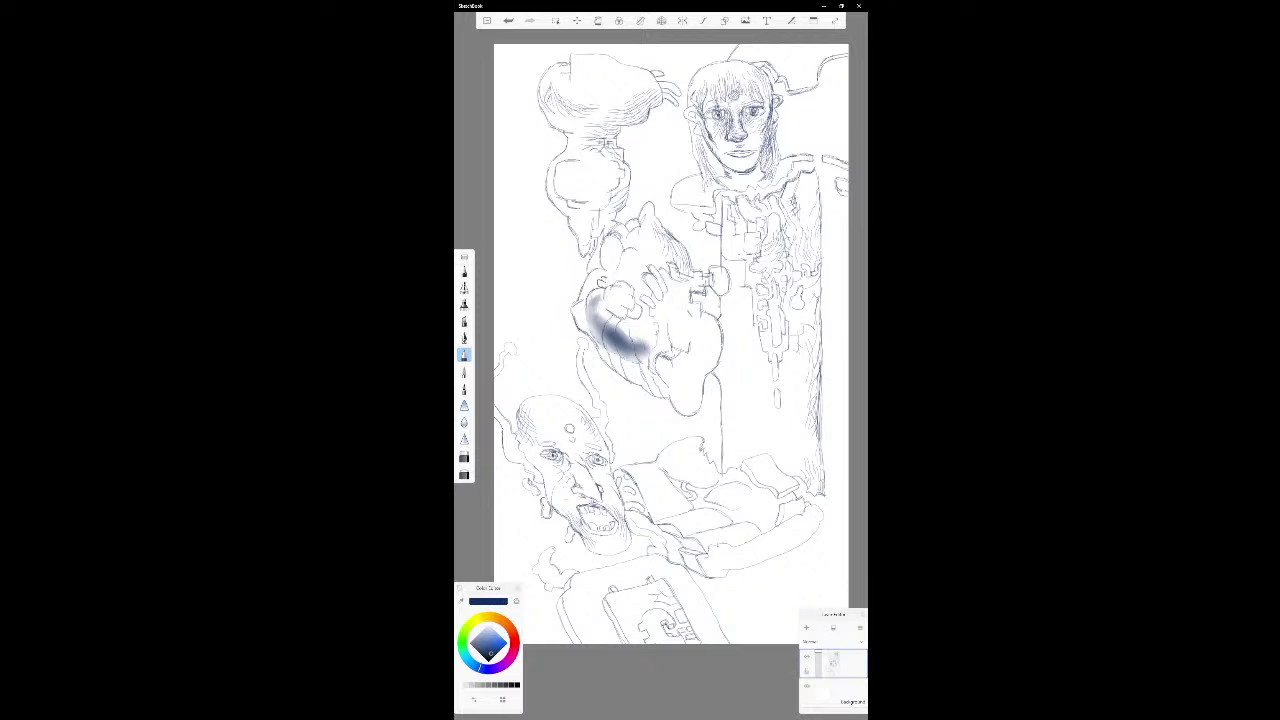
{"action": "left_click_drag", "start_coordinate": [742, 486], "coordinate": [756, 506]}
{"action": "left_click_drag", "start_coordinate": [755, 503], "coordinate": [767, 517]}
- Move the colour panel clear of the drawing's lower part and sketch a jagged, hatched cluster below the bald head's ear
{"action": "left_click_drag", "start_coordinate": [494, 589], "coordinate": [492, 73]}
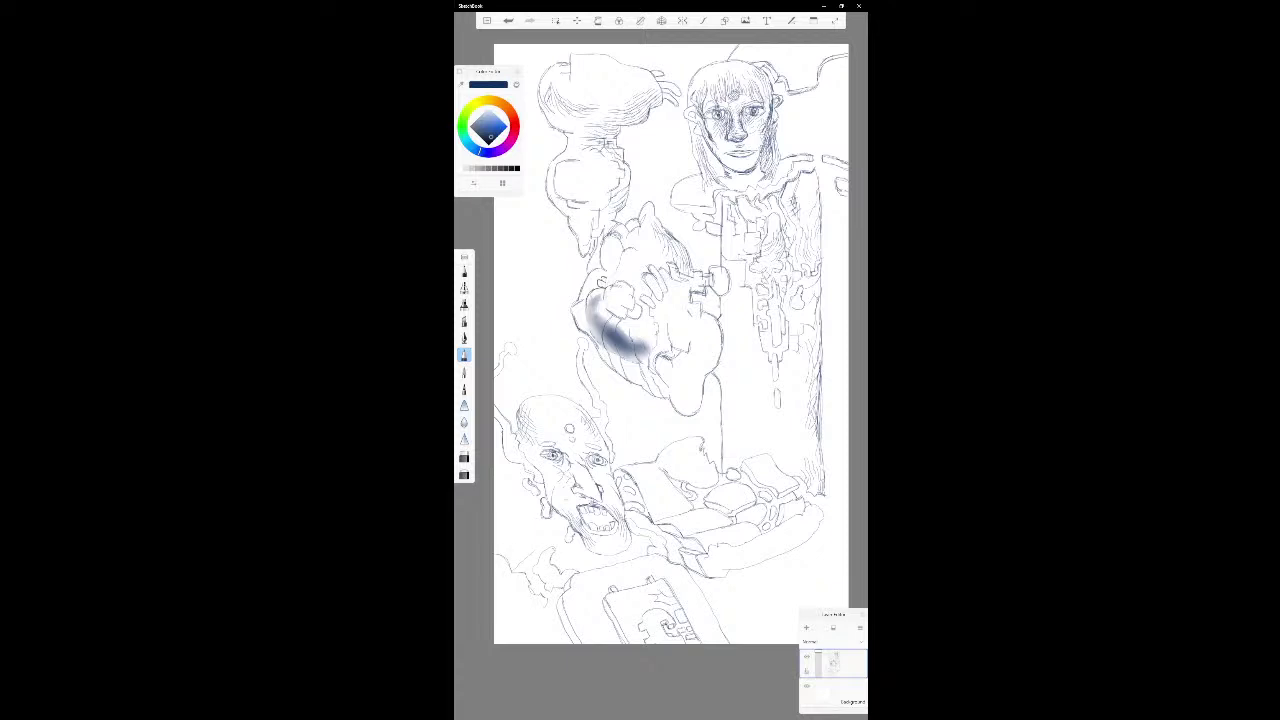
{"action": "left_click_drag", "start_coordinate": [518, 537], "coordinate": [495, 540]}
{"action": "left_click_drag", "start_coordinate": [551, 556], "coordinate": [567, 571]}
{"action": "left_click_drag", "start_coordinate": [583, 561], "coordinate": [597, 573]}
{"action": "left_click_drag", "start_coordinate": [498, 572], "coordinate": [508, 582]}
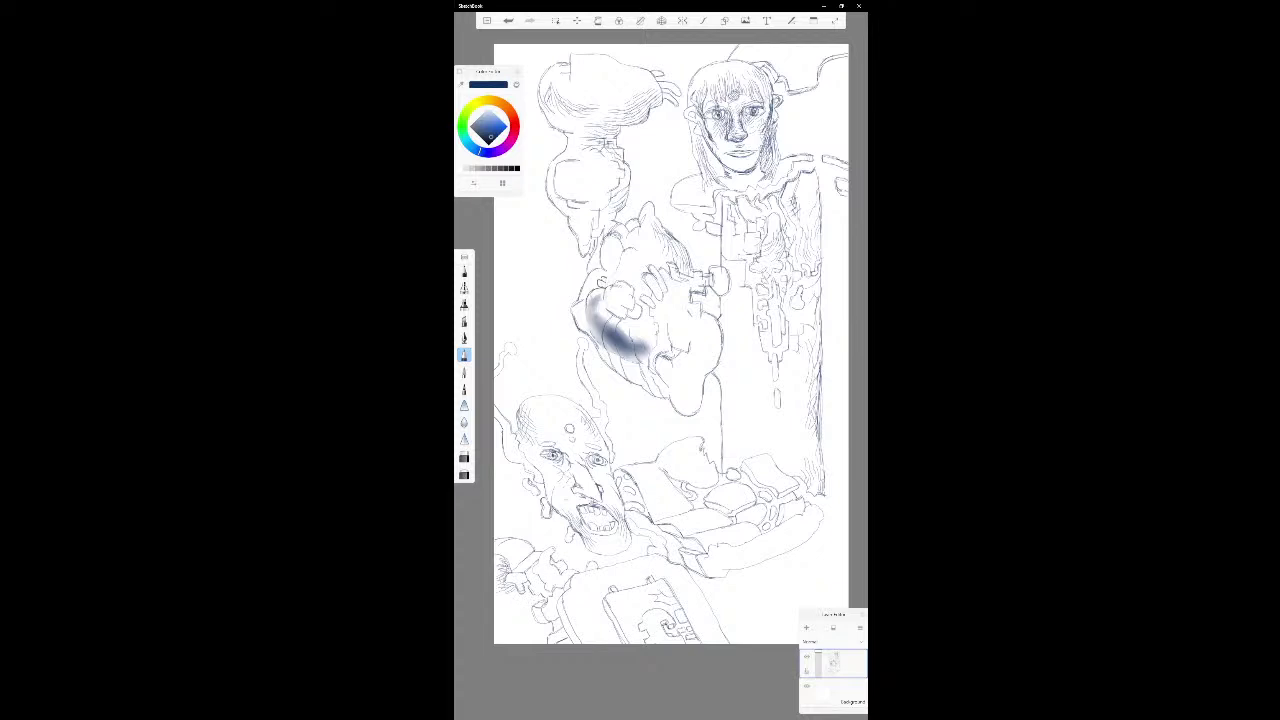
- Detail the bald figure's shoulder and neck with short lines and extend the body outline down to the canvas's lower edge
{"action": "left_click_drag", "start_coordinate": [553, 565], "coordinate": [557, 581]}
{"action": "left_click_drag", "start_coordinate": [546, 568], "coordinate": [558, 575]}
{"action": "left_click_drag", "start_coordinate": [752, 616], "coordinate": [734, 638]}
{"action": "left_click_drag", "start_coordinate": [580, 534], "coordinate": [580, 557]}
- Draw a horizontal beam above the bald head with a sloping mound rising over it at the canvas's left edge
{"action": "left_click_drag", "start_coordinate": [561, 350], "coordinate": [586, 349]}
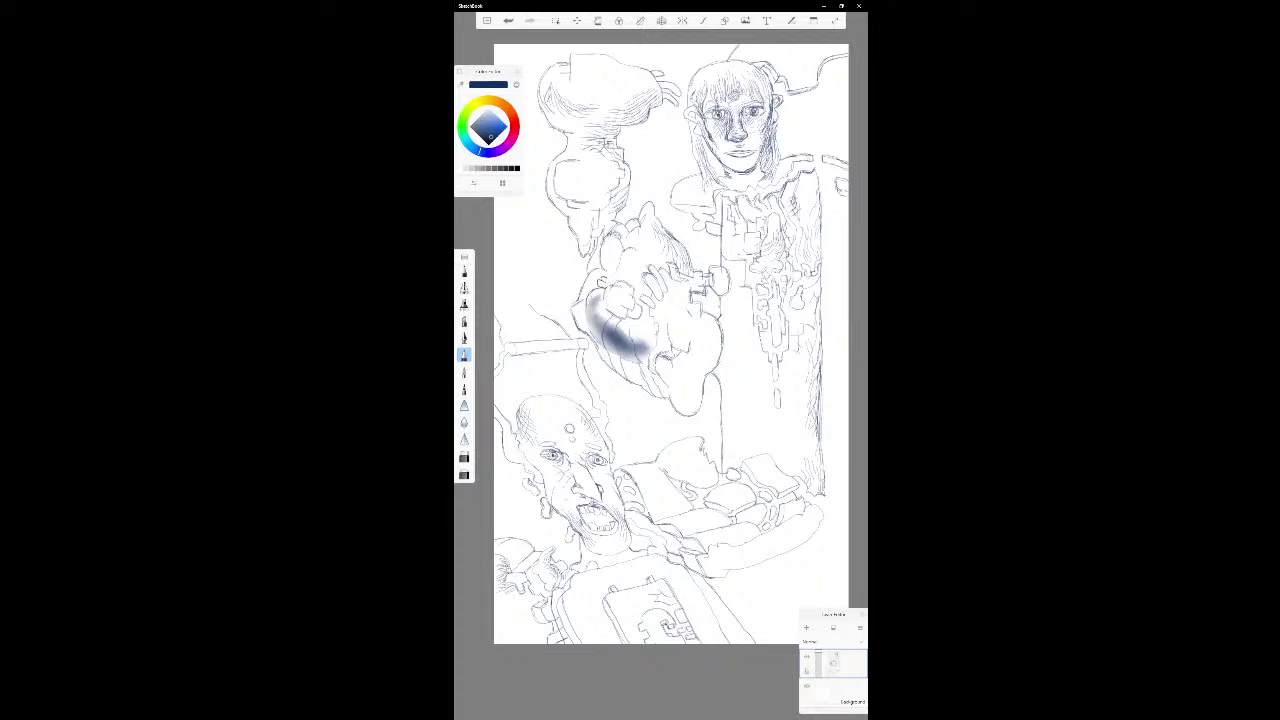
{"action": "left_click_drag", "start_coordinate": [510, 276], "coordinate": [536, 312]}
- Shift the colour panel slightly higher, and try the layer panel higher up before returning it to its corner
{"action": "mouse_move", "coordinate": [487, 72]}
{"action": "left_mouse_down"}
{"action": "mouse_move", "coordinate": [486, 89]}
{"action": "mouse_move", "coordinate": [486, 62]}
{"action": "left_mouse_up"}
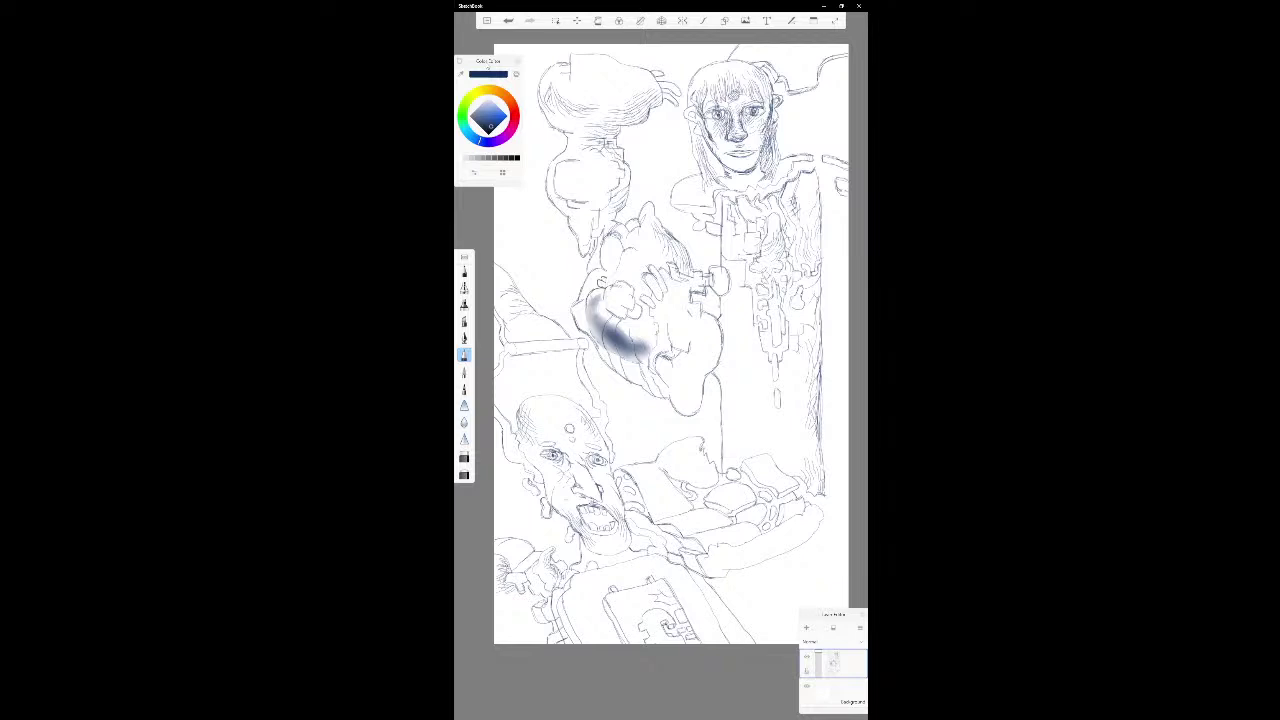
{"action": "left_click_drag", "start_coordinate": [848, 620], "coordinate": [860, 138]}
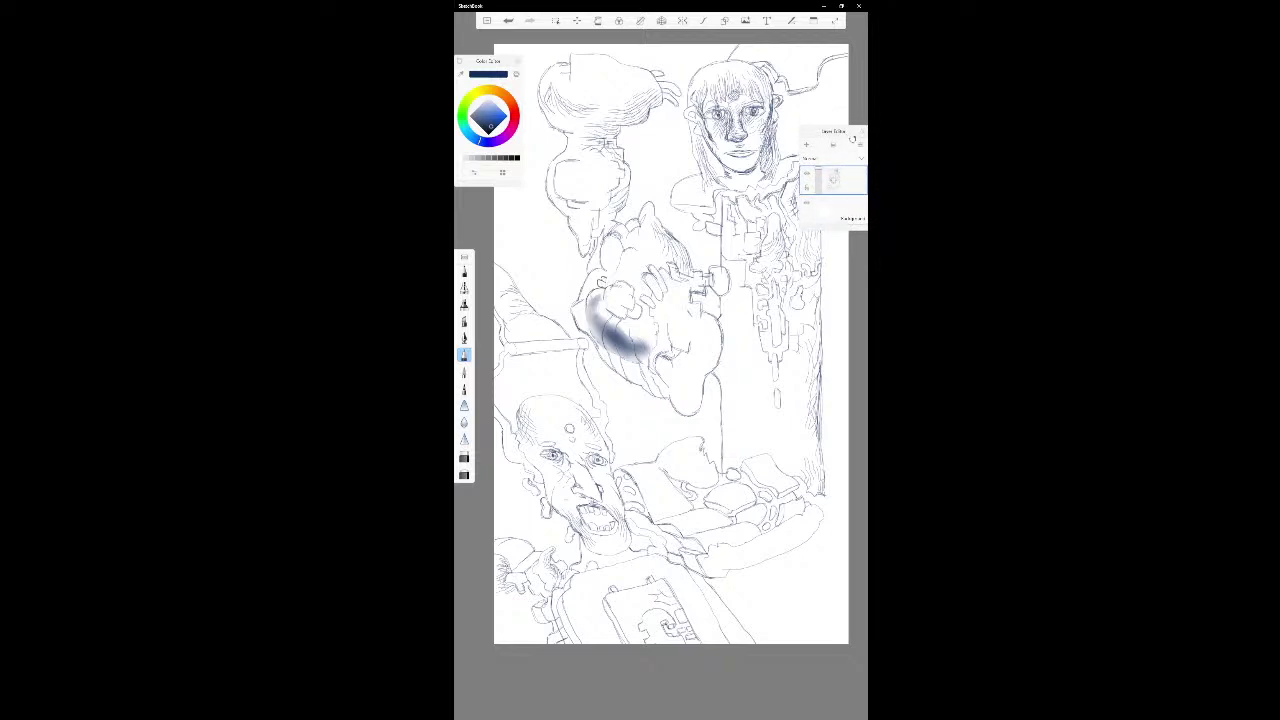
{"action": "left_click_drag", "start_coordinate": [846, 137], "coordinate": [817, 608]}
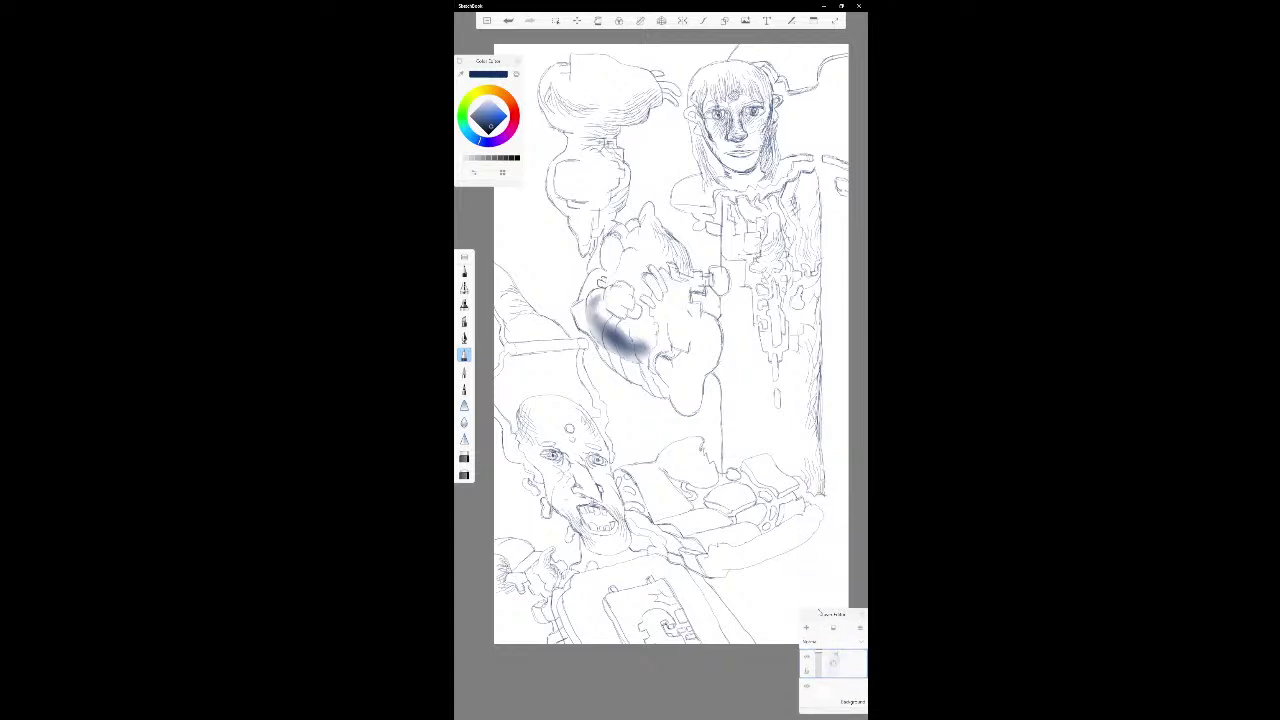
- Pick a dark red and sketch a row of small 3D boxes between the bald head and the coat
{"action": "left_click_drag", "start_coordinate": [511, 126], "coordinate": [486, 128]}
{"action": "left_click_drag", "start_coordinate": [662, 428], "coordinate": [677, 419]}
{"action": "left_click_drag", "start_coordinate": [662, 408], "coordinate": [670, 396]}
{"action": "left_click_drag", "start_coordinate": [708, 409], "coordinate": [720, 418]}
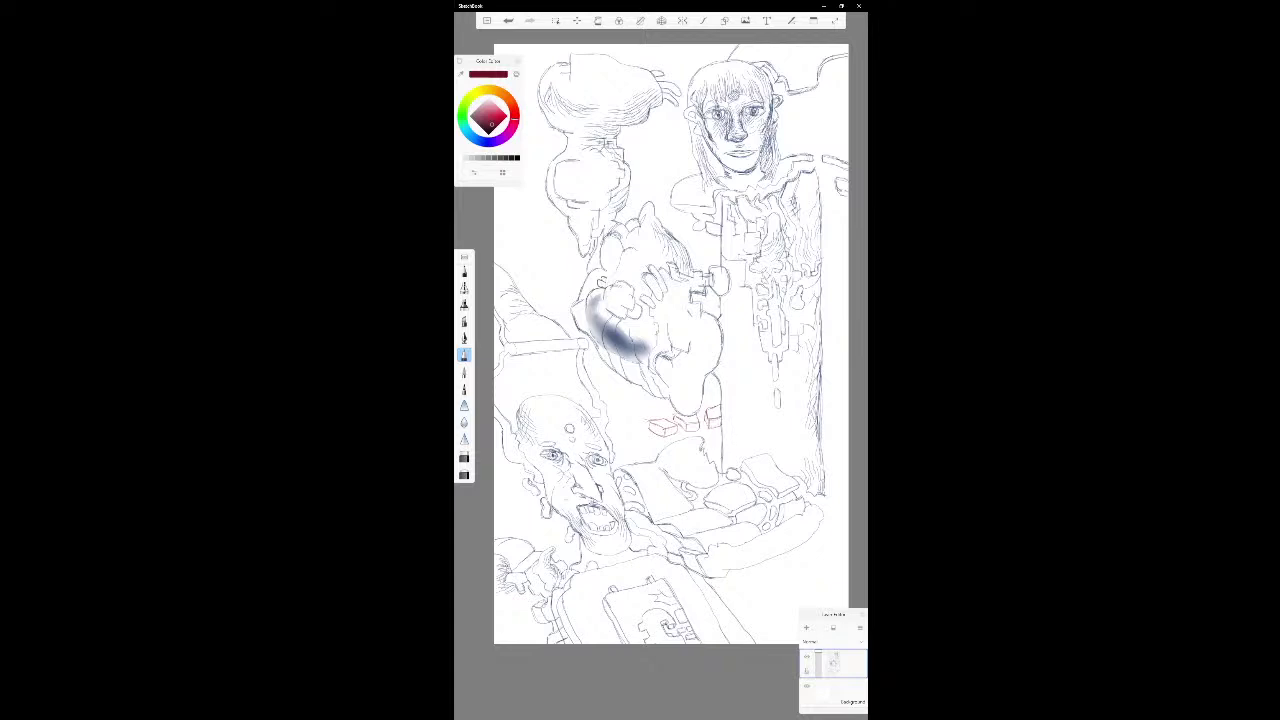
{"action": "left_click_drag", "start_coordinate": [621, 445], "coordinate": [641, 437]}
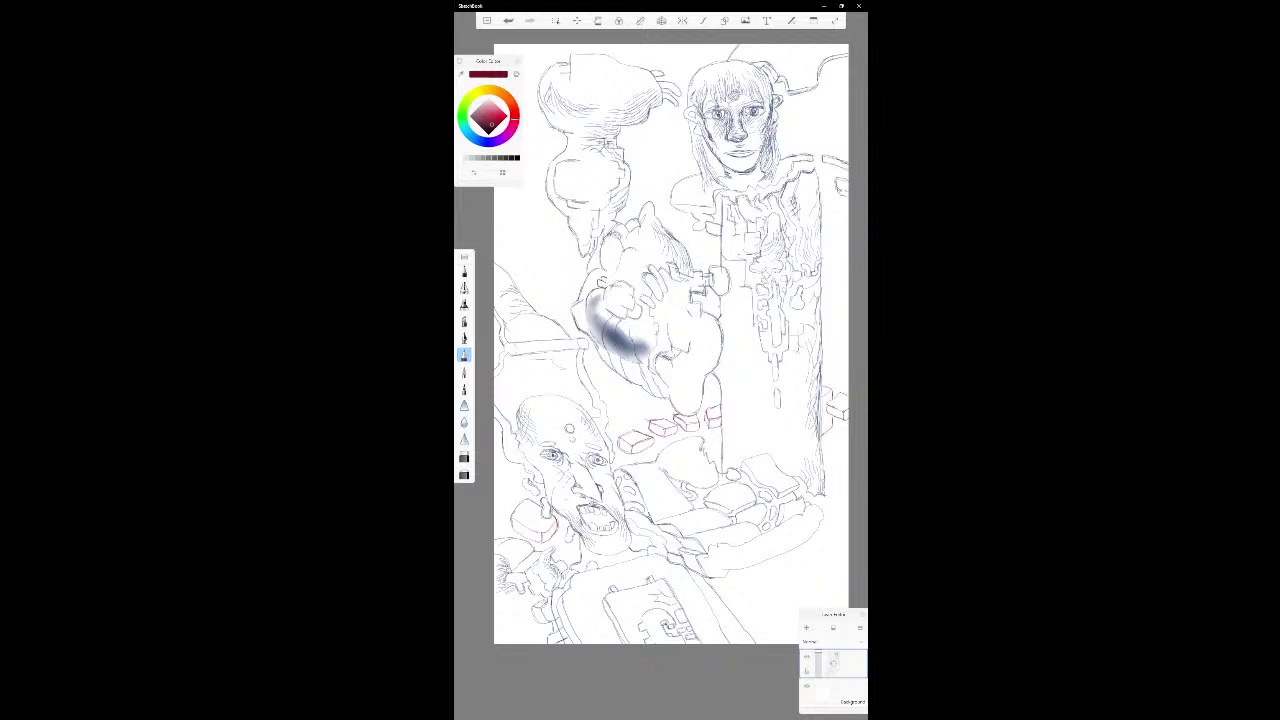
- Sketch dark red hatched leaf-like shapes and rounded forms beneath the beam above the bald head
{"action": "left_click_drag", "start_coordinate": [536, 366], "coordinate": [562, 380]}
{"action": "left_click_drag", "start_coordinate": [556, 370], "coordinate": [568, 375]}
{"action": "left_click_drag", "start_coordinate": [550, 370], "coordinate": [563, 376]}
{"action": "left_click_drag", "start_coordinate": [597, 387], "coordinate": [611, 393]}
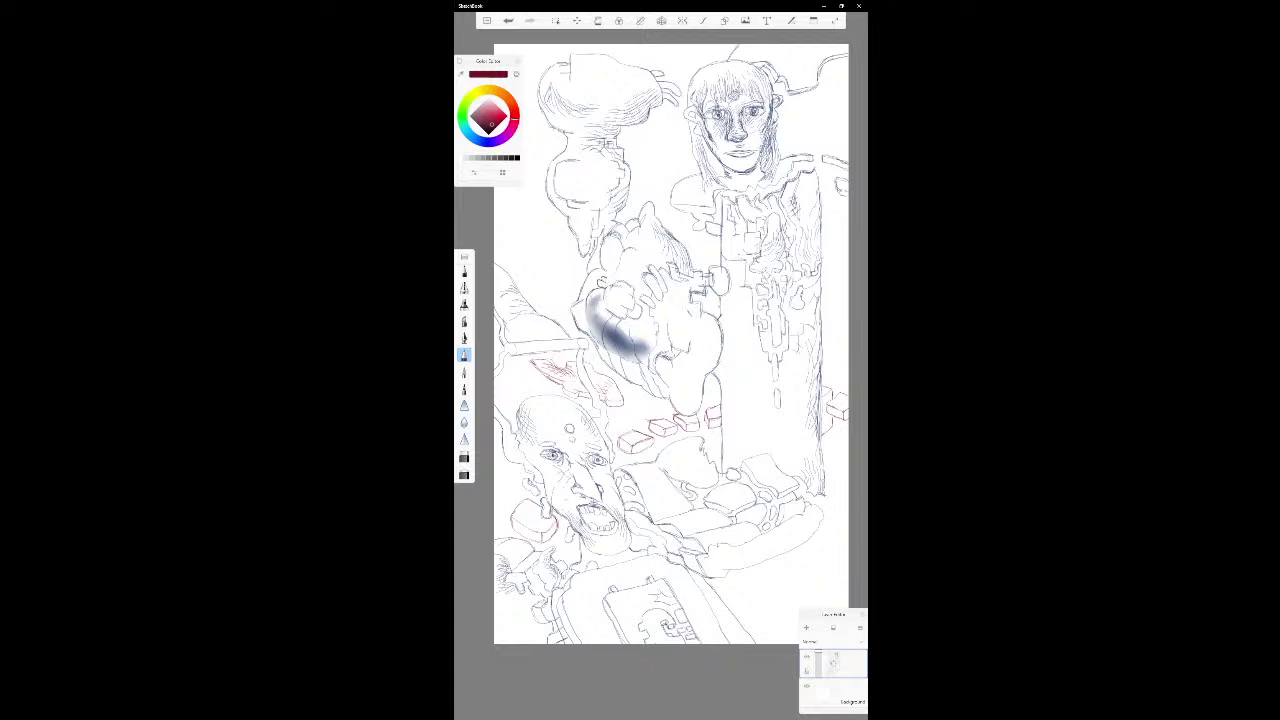
{"action": "left_click_drag", "start_coordinate": [597, 376], "coordinate": [605, 382]}
{"action": "left_click_drag", "start_coordinate": [508, 378], "coordinate": [520, 394]}
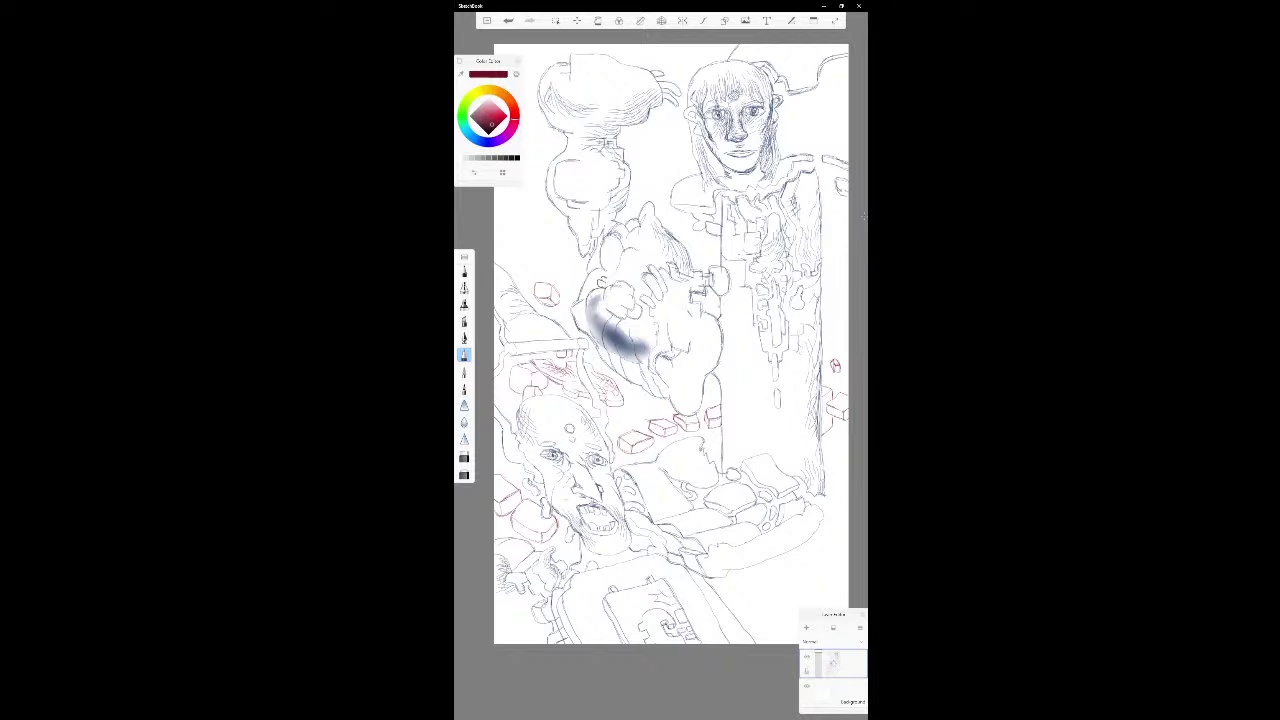
- Switch to a broader brush in bright blue and paint patches down both sides of the long coat
{"action": "mouse_move", "coordinate": [490, 141]}
{"action": "left_mouse_down"}
{"action": "mouse_move", "coordinate": [496, 117]}
{"action": "mouse_move", "coordinate": [483, 128]}
{"action": "left_mouse_up"}
{"action": "left_click", "coordinate": [464, 371]}
{"action": "mouse_move", "coordinate": [734, 388]}
{"action": "left_mouse_down"}
{"action": "mouse_move", "coordinate": [739, 398]}
{"action": "mouse_move", "coordinate": [722, 375]}
{"action": "left_mouse_up"}
{"action": "left_click_drag", "start_coordinate": [730, 320], "coordinate": [720, 336]}
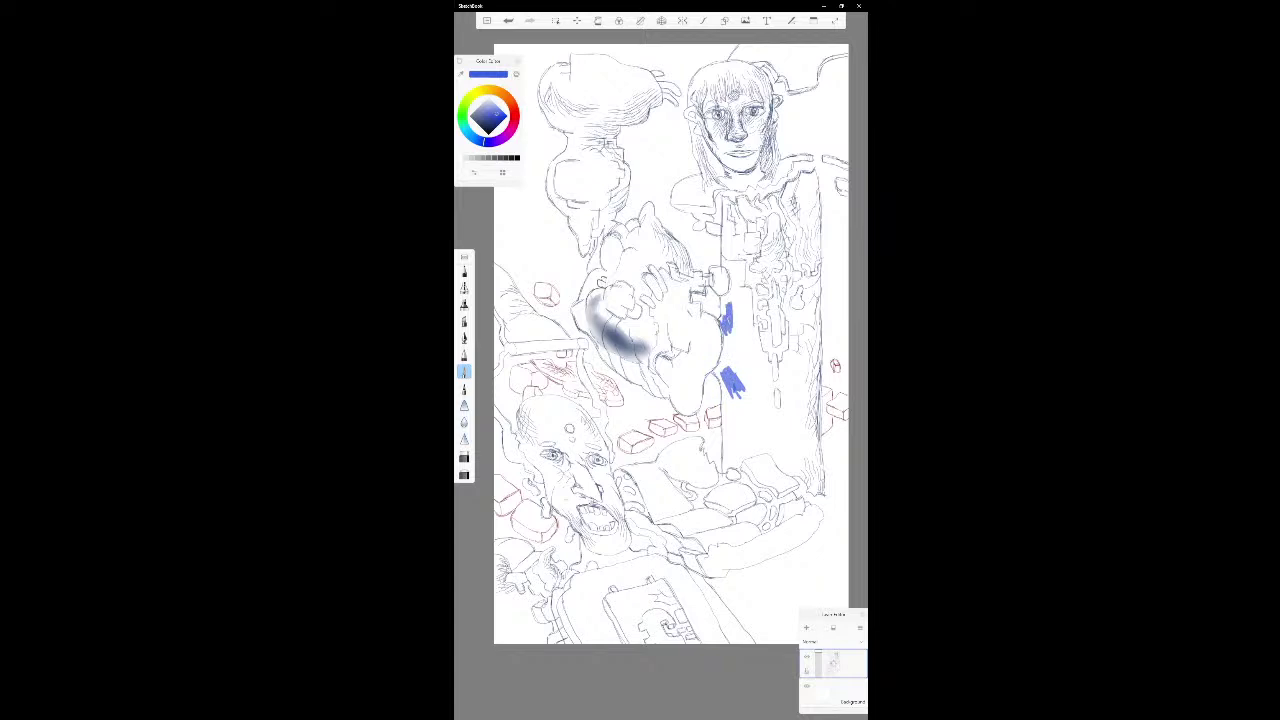
{"action": "mouse_move", "coordinate": [734, 408]}
{"action": "left_mouse_down"}
{"action": "mouse_move", "coordinate": [731, 430]}
{"action": "mouse_move", "coordinate": [731, 410]}
{"action": "mouse_move", "coordinate": [781, 410]}
{"action": "left_mouse_up"}
{"action": "left_click_drag", "start_coordinate": [784, 364], "coordinate": [785, 375]}
- Pick a paler blue and paint vertical strokes around the bright blue patches on the coat
{"action": "left_click_drag", "start_coordinate": [491, 116], "coordinate": [484, 119]}
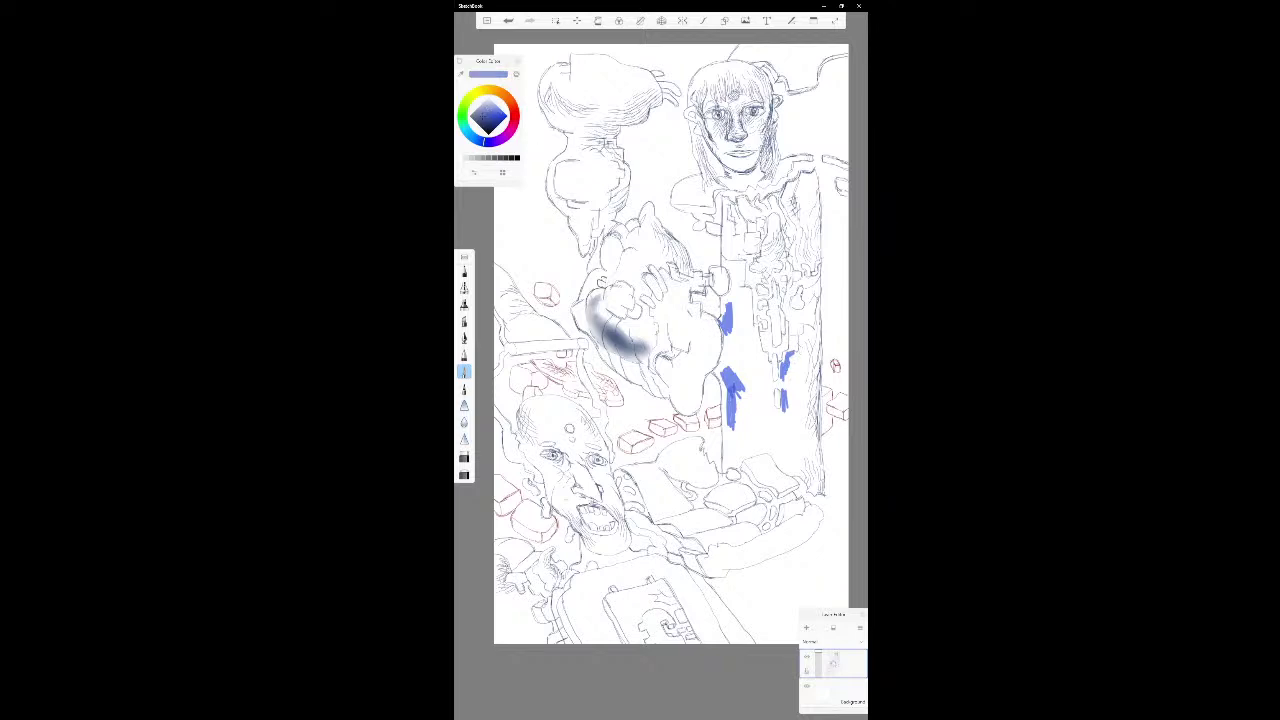
{"action": "mouse_move", "coordinate": [746, 390]}
{"action": "left_mouse_down"}
{"action": "mouse_move", "coordinate": [740, 412]}
{"action": "mouse_move", "coordinate": [742, 398]}
{"action": "left_mouse_up"}
{"action": "left_click_drag", "start_coordinate": [743, 369], "coordinate": [731, 379]}
{"action": "mouse_move", "coordinate": [735, 327]}
{"action": "left_mouse_down"}
{"action": "mouse_move", "coordinate": [725, 349]}
{"action": "mouse_move", "coordinate": [734, 335]}
{"action": "left_mouse_up"}
{"action": "left_click_drag", "start_coordinate": [738, 311], "coordinate": [736, 337]}
{"action": "mouse_move", "coordinate": [790, 374]}
{"action": "left_mouse_down"}
{"action": "mouse_move", "coordinate": [788, 427]}
{"action": "mouse_move", "coordinate": [790, 400]}
{"action": "mouse_move", "coordinate": [770, 399]}
{"action": "left_mouse_up"}
{"action": "mouse_move", "coordinate": [752, 345]}
{"action": "left_mouse_down"}
{"action": "mouse_move", "coordinate": [767, 355]}
{"action": "mouse_move", "coordinate": [753, 306]}
{"action": "left_mouse_up"}
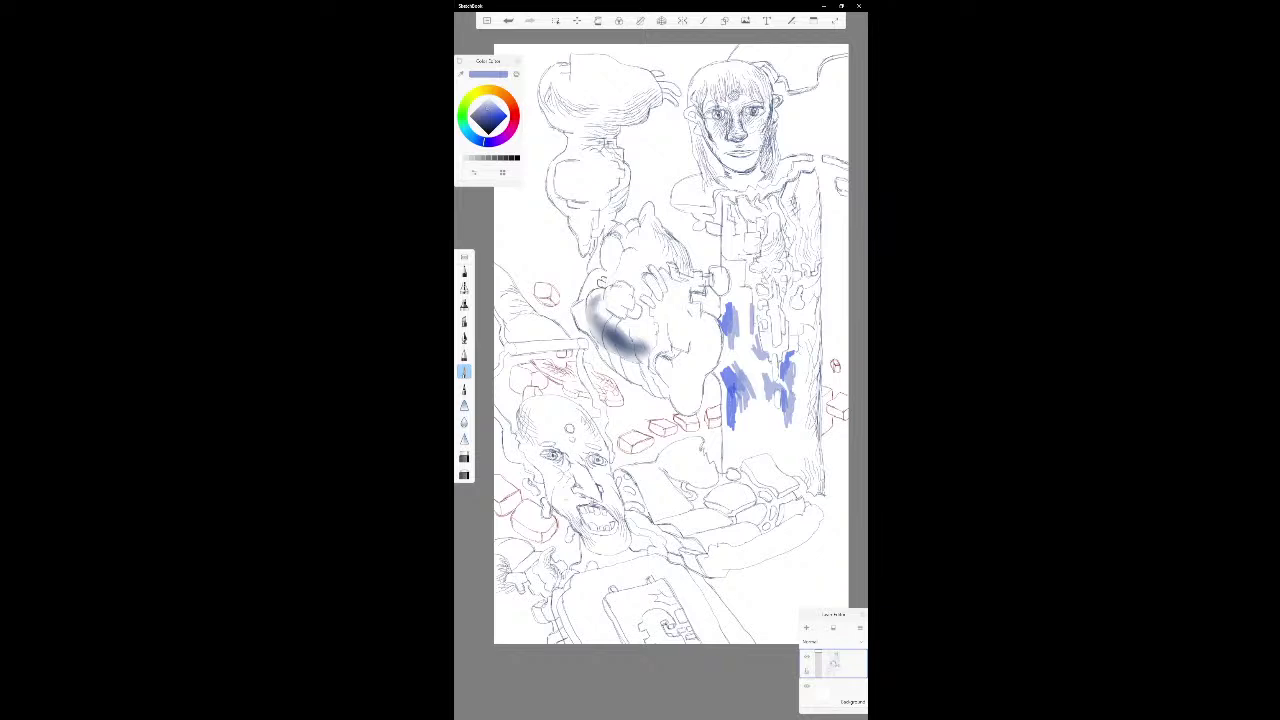
- Paint the coat's hem with a greyish navy and then a saturated dark blue
{"action": "left_click_drag", "start_coordinate": [487, 127], "coordinate": [485, 122]}
{"action": "mouse_move", "coordinate": [740, 445]}
{"action": "left_mouse_down"}
{"action": "mouse_move", "coordinate": [740, 463]}
{"action": "mouse_move", "coordinate": [758, 458]}
{"action": "mouse_move", "coordinate": [722, 438]}
{"action": "mouse_move", "coordinate": [728, 454]}
{"action": "left_mouse_up"}
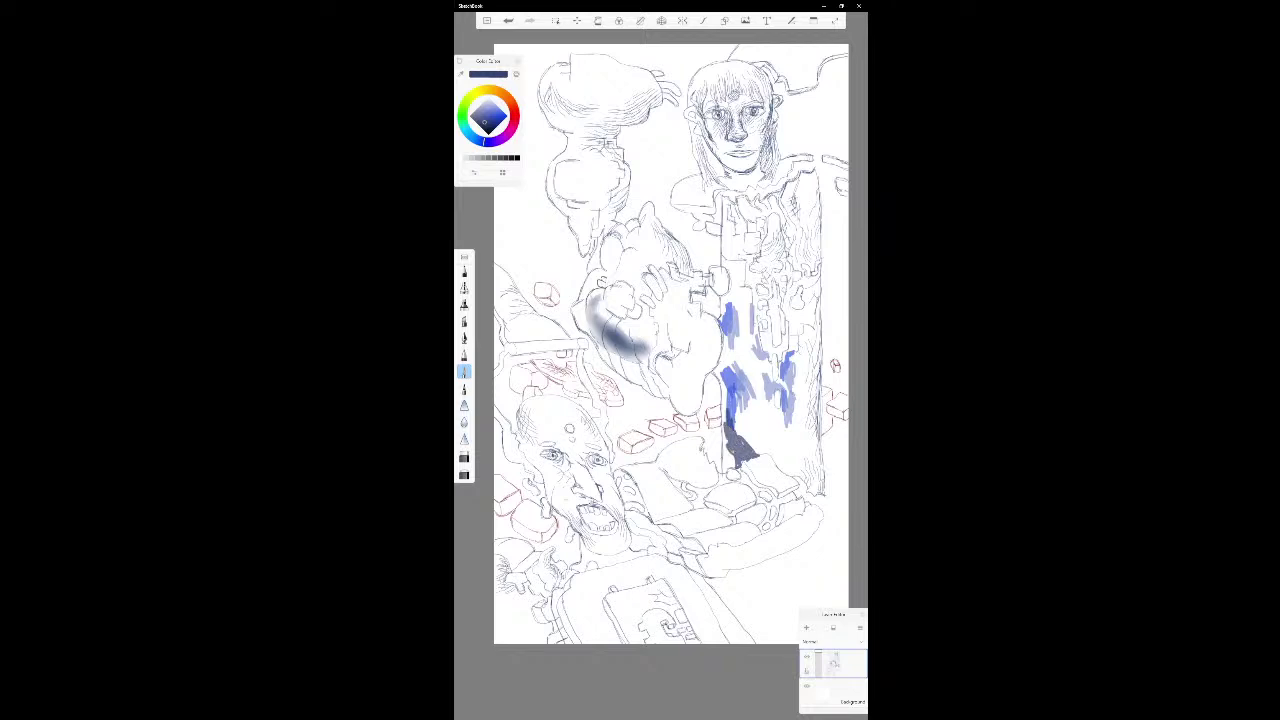
{"action": "left_click_drag", "start_coordinate": [487, 121], "coordinate": [498, 124]}
{"action": "mouse_move", "coordinate": [730, 446]}
{"action": "left_mouse_down"}
{"action": "mouse_move", "coordinate": [732, 464]}
{"action": "mouse_move", "coordinate": [722, 424]}
{"action": "mouse_move", "coordinate": [734, 471]}
{"action": "left_mouse_up"}
{"action": "mouse_move", "coordinate": [726, 410]}
{"action": "left_mouse_down"}
{"action": "mouse_move", "coordinate": [722, 427]}
{"action": "mouse_move", "coordinate": [772, 458]}
{"action": "mouse_move", "coordinate": [750, 452]}
{"action": "mouse_move", "coordinate": [800, 450]}
{"action": "left_mouse_up"}
{"action": "mouse_move", "coordinate": [804, 428]}
{"action": "left_mouse_down"}
{"action": "mouse_move", "coordinate": [822, 486]}
{"action": "mouse_move", "coordinate": [800, 482]}
{"action": "left_mouse_up"}
{"action": "mouse_move", "coordinate": [808, 458]}
{"action": "left_mouse_down"}
{"action": "mouse_move", "coordinate": [804, 480]}
{"action": "mouse_move", "coordinate": [794, 476]}
{"action": "left_mouse_up"}
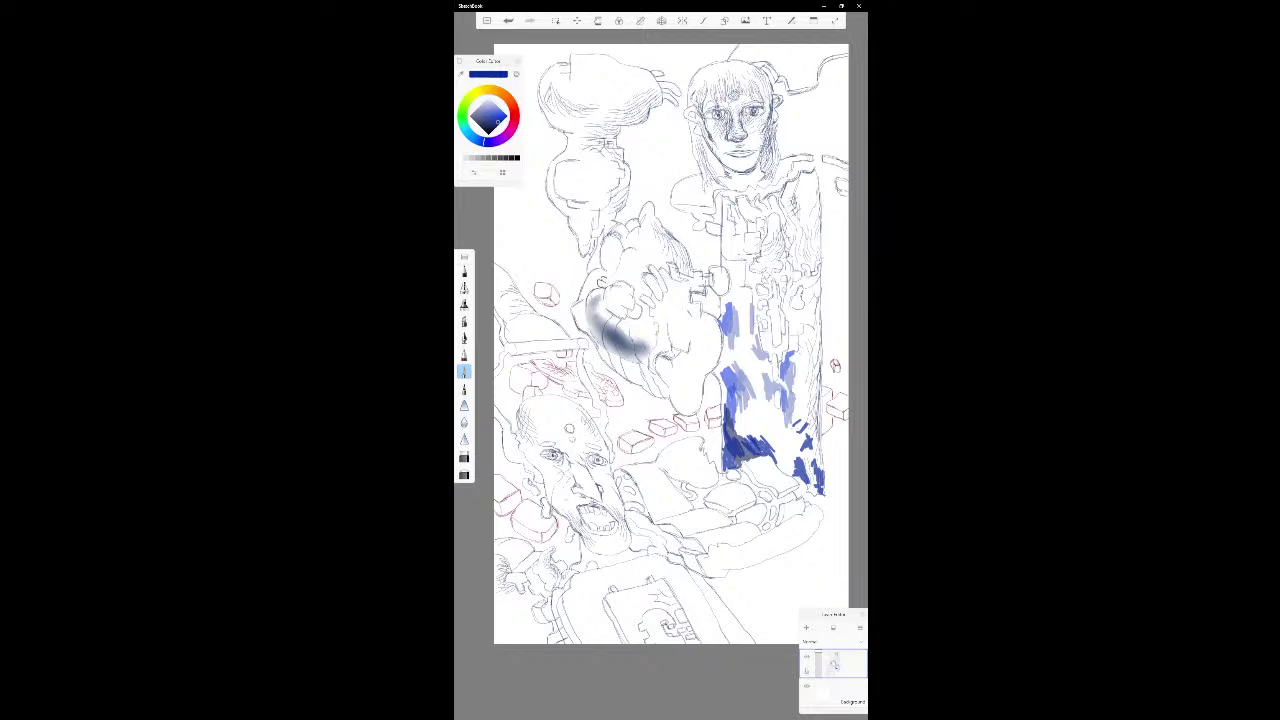
- Pick a neutral grey and paint strokes up the left side of the coat to the waist
{"action": "left_click_drag", "start_coordinate": [497, 122], "coordinate": [475, 110]}
{"action": "mouse_move", "coordinate": [736, 430]}
{"action": "left_mouse_down"}
{"action": "mouse_move", "coordinate": [742, 405]}
{"action": "mouse_move", "coordinate": [758, 402]}
{"action": "mouse_move", "coordinate": [758, 370]}
{"action": "mouse_move", "coordinate": [772, 376]}
{"action": "mouse_move", "coordinate": [770, 358]}
{"action": "mouse_move", "coordinate": [746, 364]}
{"action": "mouse_move", "coordinate": [744, 328]}
{"action": "left_mouse_up"}
{"action": "left_click_drag", "start_coordinate": [758, 372], "coordinate": [724, 338]}
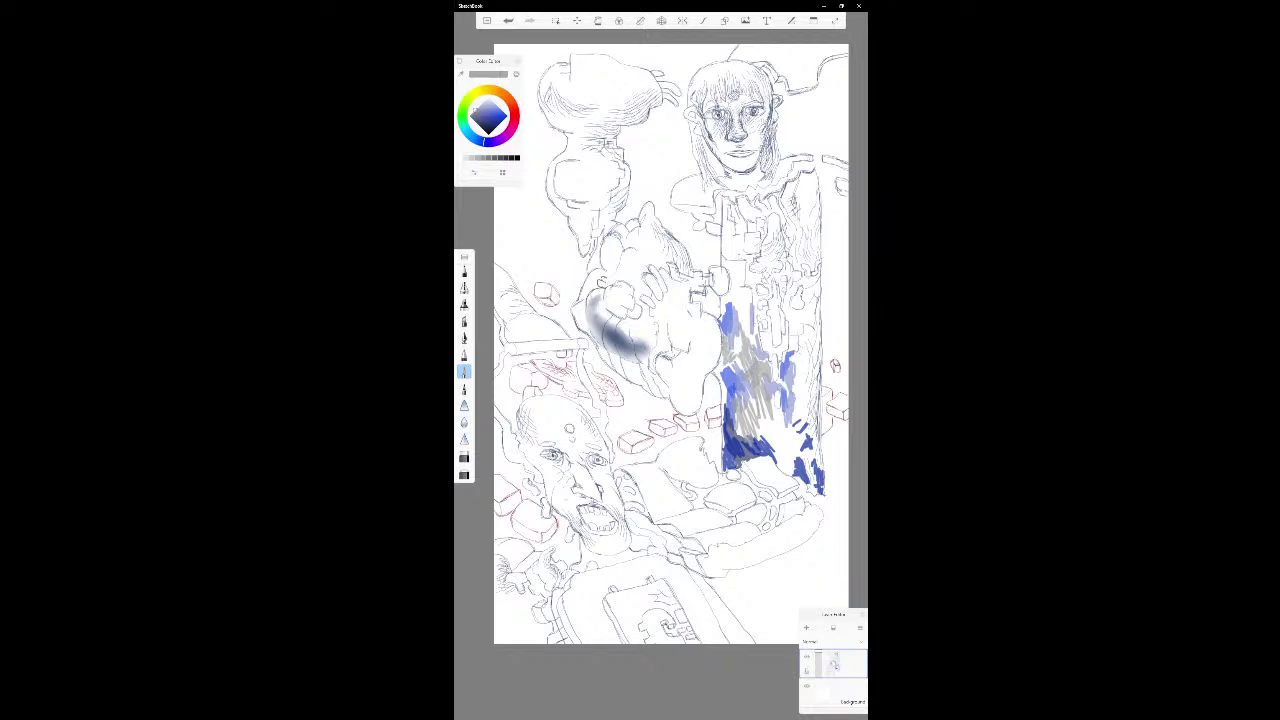
{"action": "mouse_move", "coordinate": [726, 396]}
{"action": "left_mouse_down"}
{"action": "mouse_move", "coordinate": [714, 360]}
{"action": "mouse_move", "coordinate": [734, 272]}
{"action": "left_mouse_up"}
{"action": "mouse_move", "coordinate": [734, 280]}
{"action": "left_mouse_down"}
{"action": "mouse_move", "coordinate": [722, 266]}
{"action": "mouse_move", "coordinate": [738, 258]}
{"action": "left_mouse_up"}
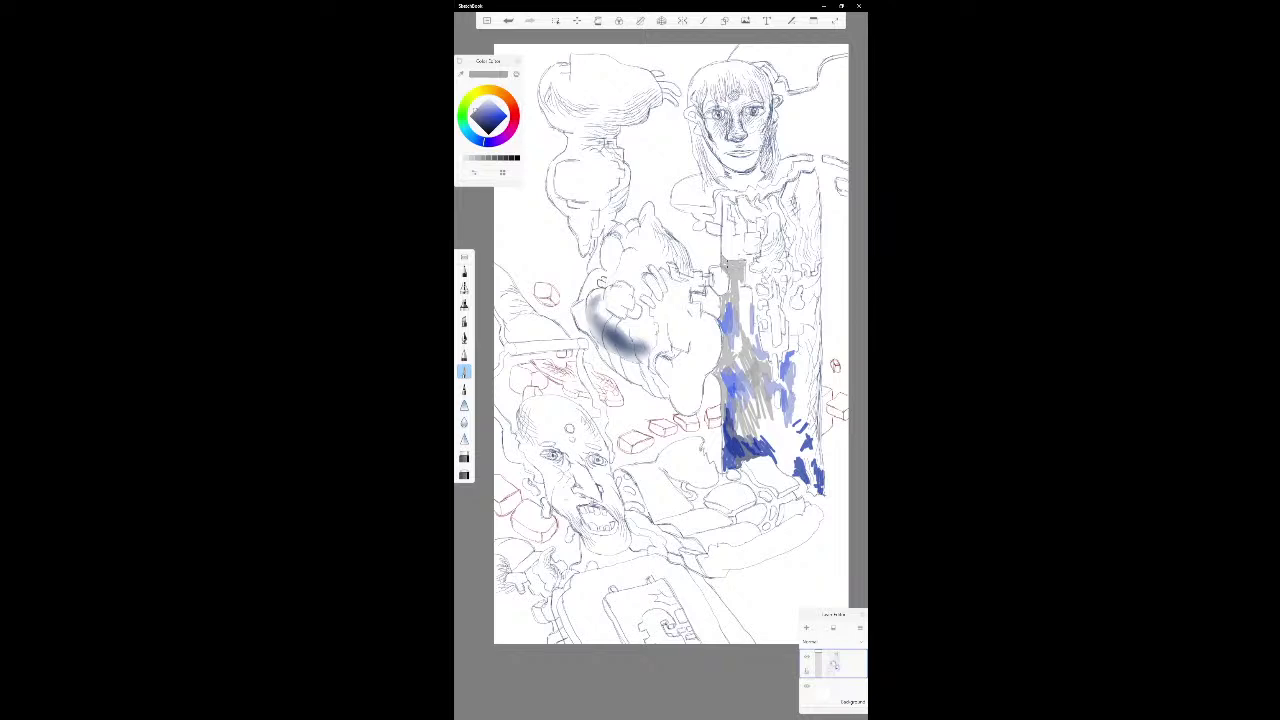
- Fill the gaps on the right side and lower part of the coat with neutral grey strokes
{"action": "mouse_move", "coordinate": [797, 321]}
{"action": "left_mouse_down"}
{"action": "mouse_move", "coordinate": [781, 394]}
{"action": "mouse_move", "coordinate": [795, 410]}
{"action": "left_mouse_up"}
{"action": "mouse_move", "coordinate": [802, 376]}
{"action": "left_mouse_down"}
{"action": "mouse_move", "coordinate": [796, 386]}
{"action": "mouse_move", "coordinate": [793, 368]}
{"action": "left_mouse_up"}
{"action": "mouse_move", "coordinate": [803, 441]}
{"action": "left_mouse_down"}
{"action": "mouse_move", "coordinate": [800, 471]}
{"action": "mouse_move", "coordinate": [781, 460]}
{"action": "left_mouse_up"}
{"action": "mouse_move", "coordinate": [794, 444]}
{"action": "left_mouse_down"}
{"action": "mouse_move", "coordinate": [788, 474]}
{"action": "mouse_move", "coordinate": [780, 456]}
{"action": "left_mouse_up"}
{"action": "left_click_drag", "start_coordinate": [784, 418], "coordinate": [778, 442]}
{"action": "mouse_move", "coordinate": [792, 422]}
{"action": "left_mouse_down"}
{"action": "mouse_move", "coordinate": [788, 442]}
{"action": "mouse_move", "coordinate": [775, 432]}
{"action": "left_mouse_up"}
{"action": "mouse_move", "coordinate": [784, 410]}
{"action": "left_mouse_down"}
{"action": "mouse_move", "coordinate": [765, 463]}
{"action": "mouse_move", "coordinate": [755, 439]}
{"action": "mouse_move", "coordinate": [809, 461]}
{"action": "mouse_move", "coordinate": [807, 434]}
{"action": "left_mouse_up"}
{"action": "left_click_drag", "start_coordinate": [809, 325], "coordinate": [803, 345]}
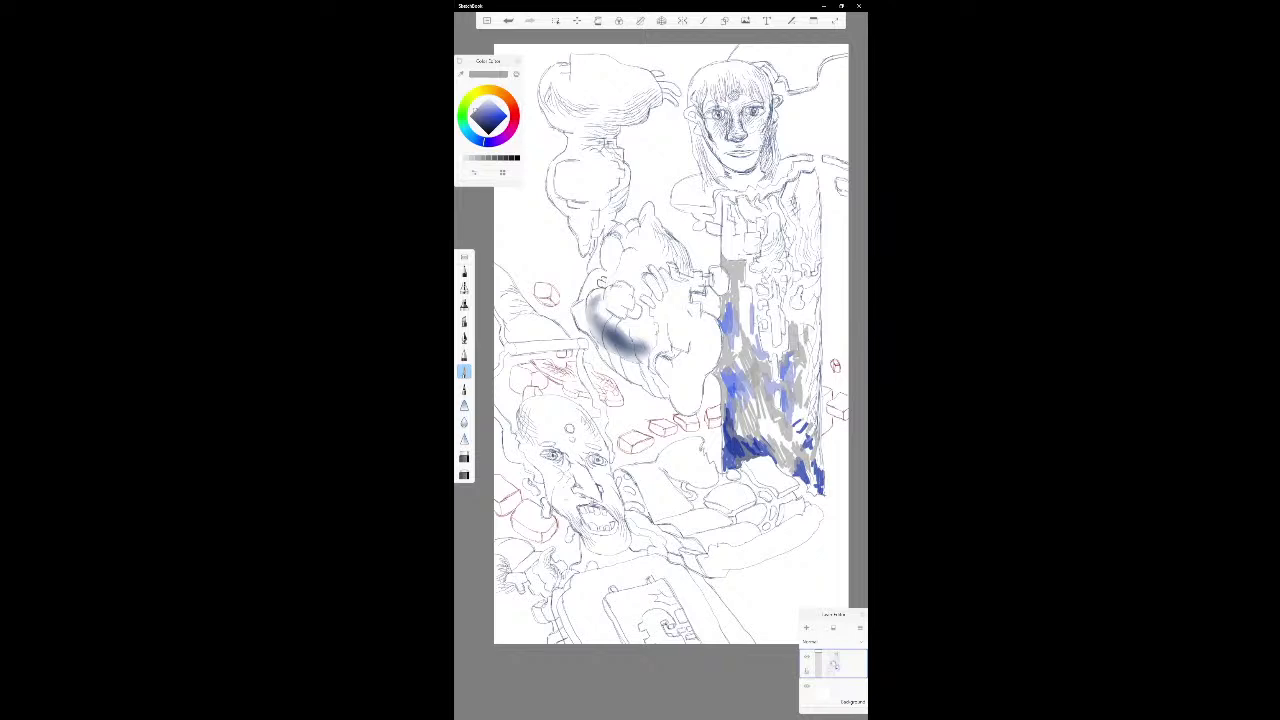
- Pick a medium bright blue and paint accents along the coat's right edge and its upper left side
{"action": "left_click_drag", "start_coordinate": [484, 120], "coordinate": [497, 116]}
{"action": "mouse_move", "coordinate": [806, 336]}
{"action": "left_mouse_down"}
{"action": "mouse_move", "coordinate": [816, 416]}
{"action": "mouse_move", "coordinate": [800, 424]}
{"action": "left_mouse_up"}
{"action": "left_click_drag", "start_coordinate": [800, 370], "coordinate": [790, 386]}
{"action": "mouse_move", "coordinate": [808, 314]}
{"action": "left_mouse_down"}
{"action": "mouse_move", "coordinate": [796, 336]}
{"action": "mouse_move", "coordinate": [810, 328]}
{"action": "left_mouse_up"}
{"action": "left_click_drag", "start_coordinate": [820, 296], "coordinate": [810, 306]}
{"action": "mouse_move", "coordinate": [818, 290]}
{"action": "left_mouse_down"}
{"action": "mouse_move", "coordinate": [806, 308]}
{"action": "mouse_move", "coordinate": [742, 322]}
{"action": "mouse_move", "coordinate": [744, 334]}
{"action": "mouse_move", "coordinate": [746, 304]}
{"action": "left_mouse_up"}
{"action": "left_click_drag", "start_coordinate": [750, 284], "coordinate": [736, 294]}
{"action": "mouse_move", "coordinate": [744, 272]}
{"action": "left_mouse_down"}
{"action": "mouse_move", "coordinate": [738, 286]}
{"action": "mouse_move", "coordinate": [726, 253]}
{"action": "left_mouse_up"}
- Blend the coat's blue and grey strokes with the Blur brush, opening its properties and collapsing them again
{"action": "left_click", "coordinate": [464, 422]}
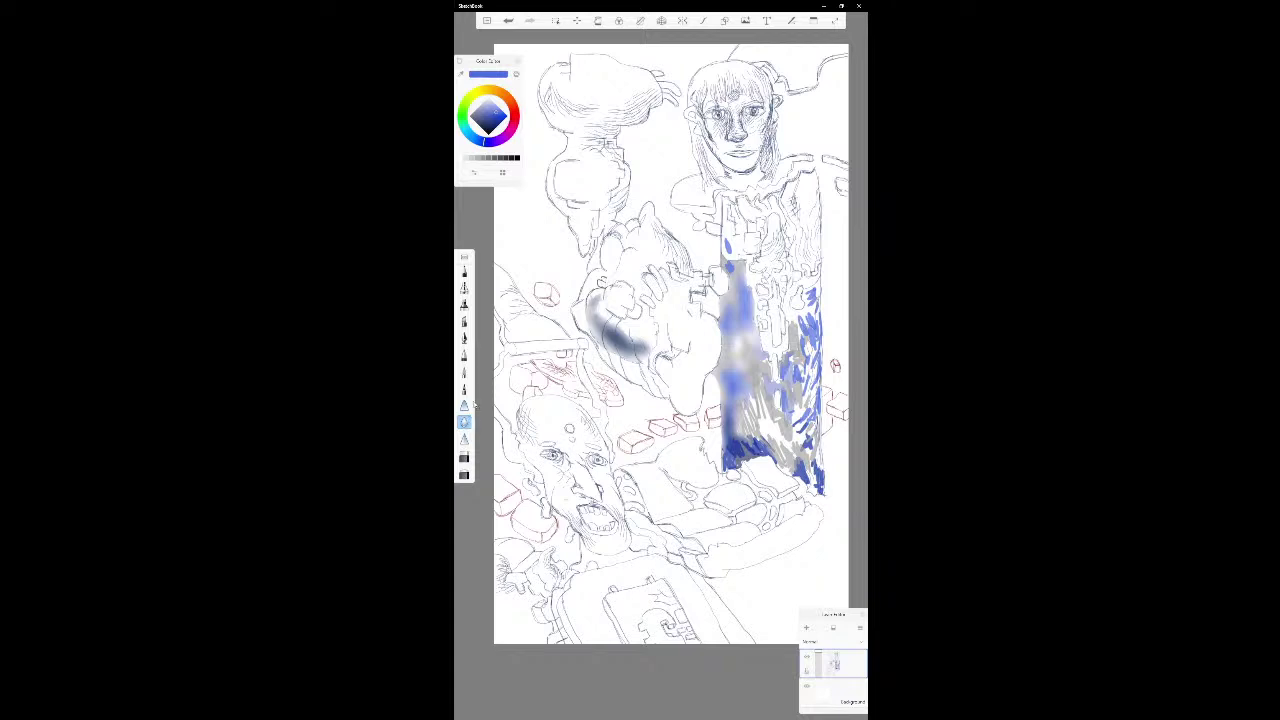
{"action": "left_click", "coordinate": [465, 423]}
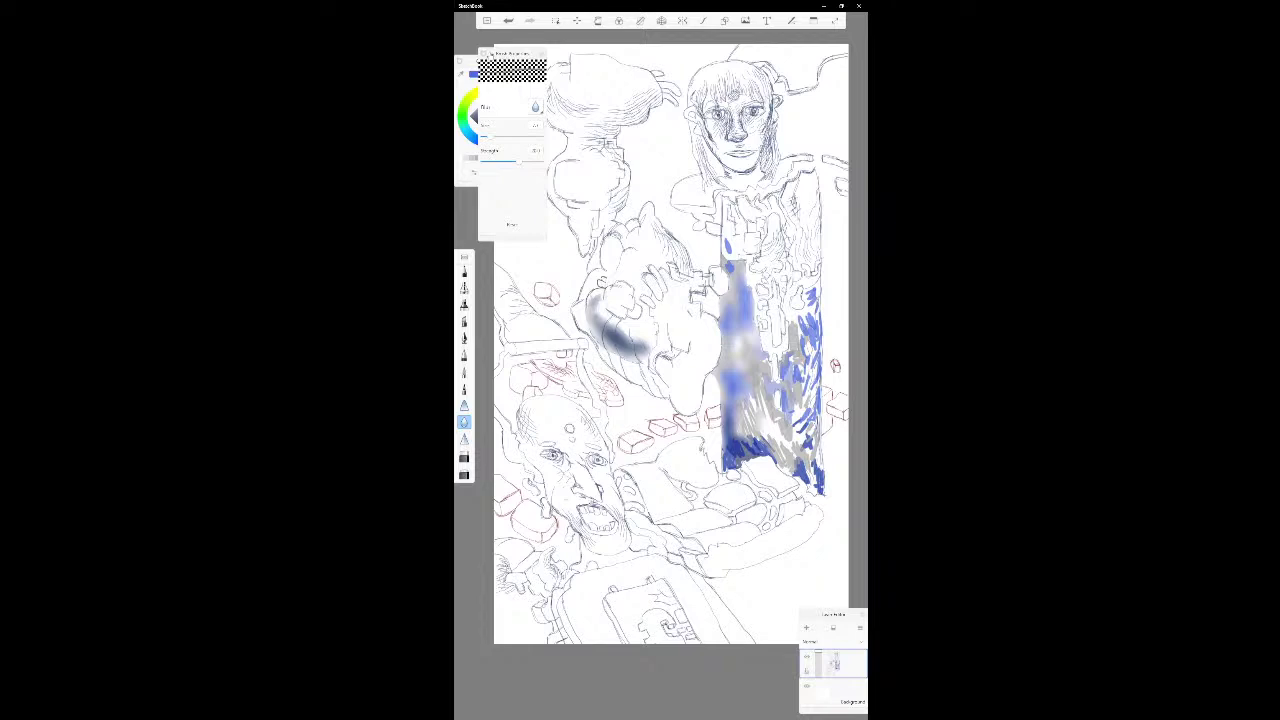
{"action": "left_click", "coordinate": [484, 54]}
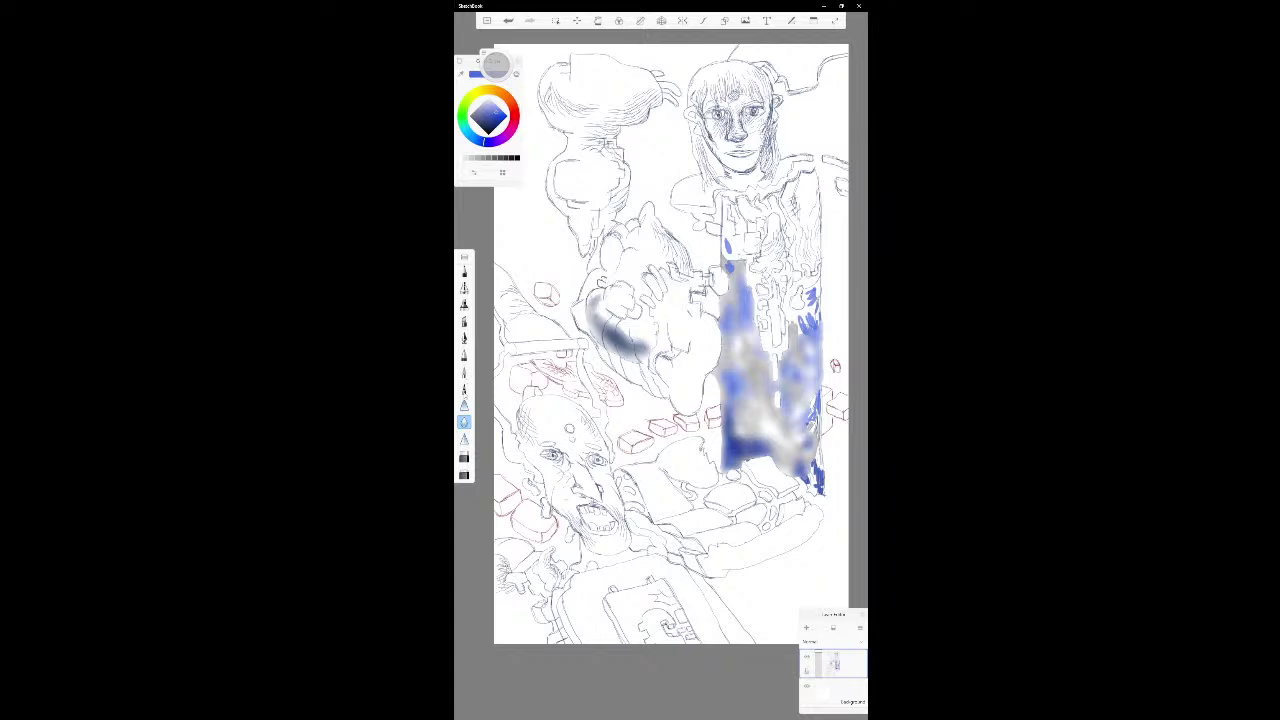
- Draw thin blue hatching lines over the lower middle of the blurred coat with a finer brush
{"action": "left_click", "coordinate": [464, 389]}
{"action": "mouse_move", "coordinate": [746, 426]}
{"action": "left_mouse_down"}
{"action": "mouse_move", "coordinate": [764, 440]}
{"action": "mouse_move", "coordinate": [740, 415]}
{"action": "left_mouse_up"}
{"action": "mouse_move", "coordinate": [733, 405]}
{"action": "left_mouse_down"}
{"action": "mouse_move", "coordinate": [737, 417]}
{"action": "mouse_move", "coordinate": [747, 378]}
{"action": "mouse_move", "coordinate": [746, 434]}
{"action": "left_mouse_up"}
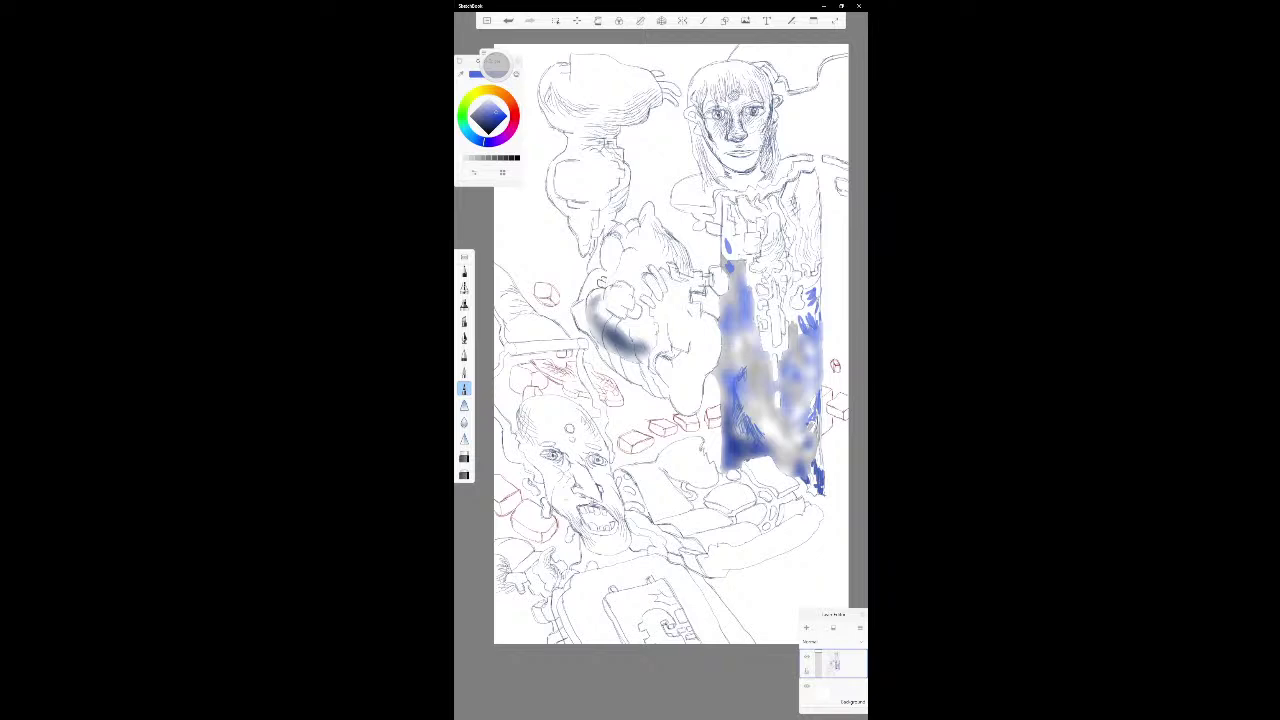
{"action": "mouse_move", "coordinate": [754, 409]}
{"action": "left_mouse_down"}
{"action": "mouse_move", "coordinate": [765, 415]}
{"action": "mouse_move", "coordinate": [765, 399]}
{"action": "left_mouse_up"}
{"action": "left_click_drag", "start_coordinate": [763, 381], "coordinate": [773, 399]}
{"action": "mouse_move", "coordinate": [772, 379]}
{"action": "left_mouse_down"}
{"action": "mouse_move", "coordinate": [775, 398]}
{"action": "mouse_move", "coordinate": [775, 387]}
{"action": "left_mouse_up"}
{"action": "left_click_drag", "start_coordinate": [769, 369], "coordinate": [773, 387]}
{"action": "left_click_drag", "start_coordinate": [759, 341], "coordinate": [765, 358]}
{"action": "left_click_drag", "start_coordinate": [765, 407], "coordinate": [769, 421]}
{"action": "left_click_drag", "start_coordinate": [769, 409], "coordinate": [772, 435]}
{"action": "left_click_drag", "start_coordinate": [763, 425], "coordinate": [771, 437]}
{"action": "left_click_drag", "start_coordinate": [766, 421], "coordinate": [772, 435]}
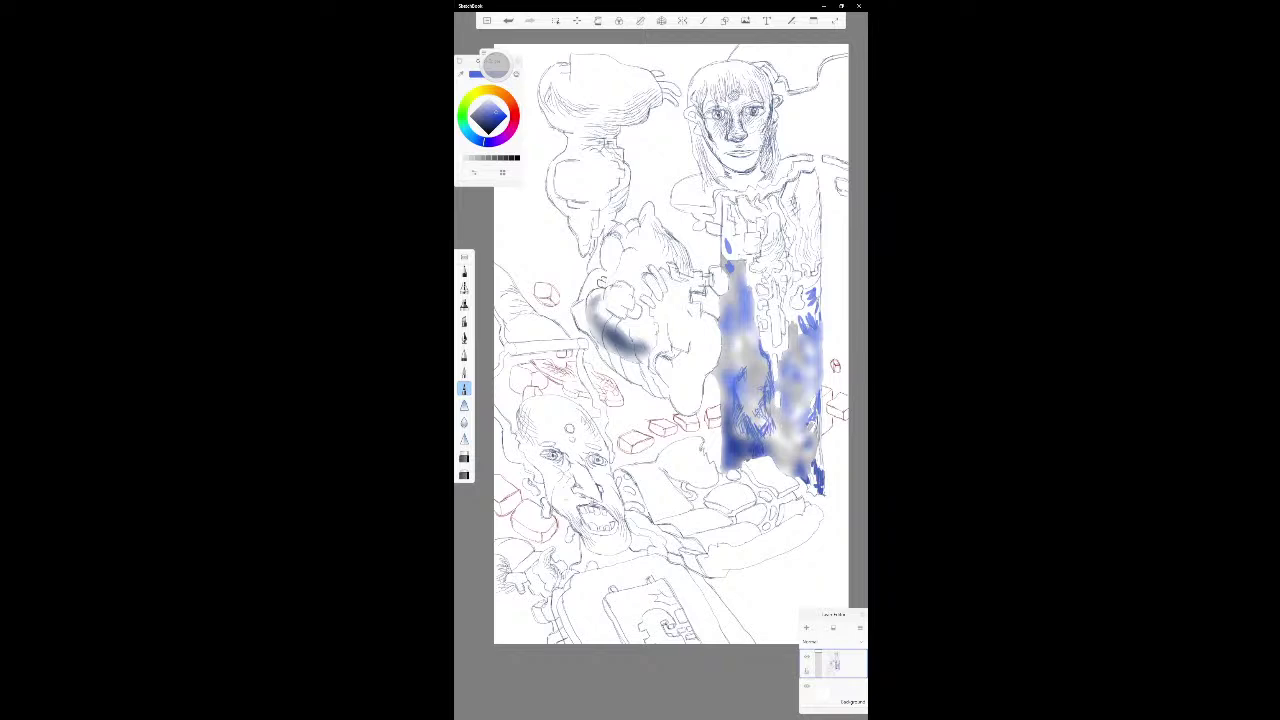
- Blur the new hatching lines into the lower part of the coat
{"action": "left_click", "coordinate": [464, 421]}
{"action": "left_click_drag", "start_coordinate": [741, 429], "coordinate": [747, 437]}
{"action": "left_click_drag", "start_coordinate": [726, 421], "coordinate": [726, 439]}
{"action": "left_click_drag", "start_coordinate": [744, 396], "coordinate": [741, 414]}
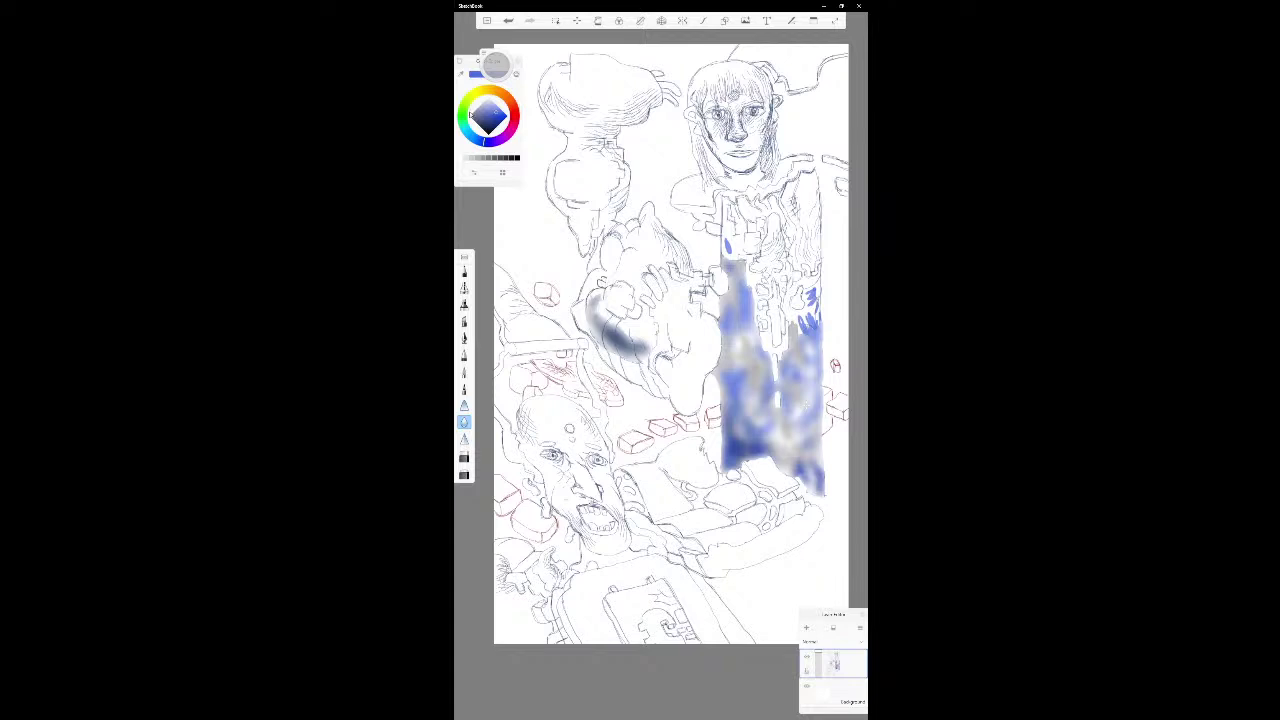
- Pick a muted grey-blue, return to the broader brush and paint shadow patches across the coat's chest and waist
{"action": "left_click_drag", "start_coordinate": [477, 120], "coordinate": [478, 105]}
{"action": "left_click", "coordinate": [464, 371]}
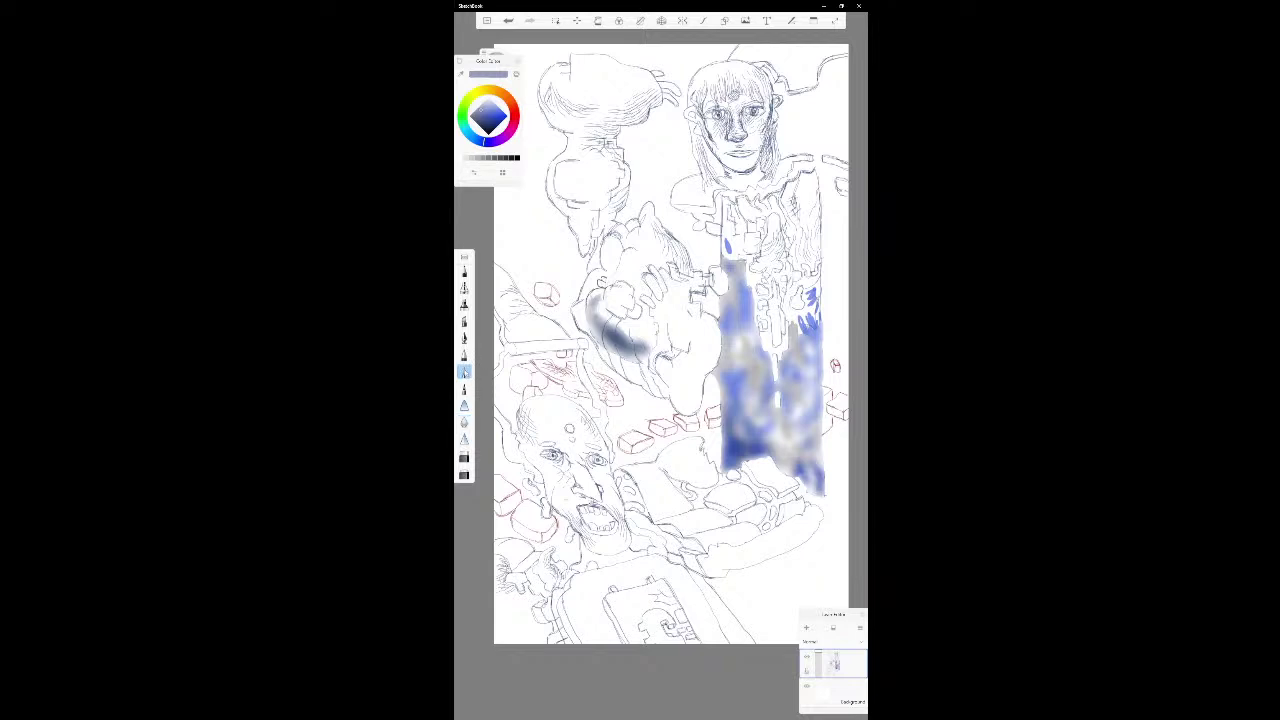
{"action": "mouse_move", "coordinate": [748, 239]}
{"action": "left_mouse_down"}
{"action": "mouse_move", "coordinate": [754, 251]}
{"action": "mouse_move", "coordinate": [755, 236]}
{"action": "left_mouse_up"}
{"action": "mouse_move", "coordinate": [760, 287]}
{"action": "left_mouse_down"}
{"action": "mouse_move", "coordinate": [766, 307]}
{"action": "mouse_move", "coordinate": [794, 305]}
{"action": "left_mouse_up"}
{"action": "mouse_move", "coordinate": [774, 248]}
{"action": "left_mouse_down"}
{"action": "mouse_move", "coordinate": [770, 275]}
{"action": "mouse_move", "coordinate": [758, 270]}
{"action": "mouse_move", "coordinate": [771, 245]}
{"action": "left_mouse_up"}
{"action": "mouse_move", "coordinate": [782, 231]}
{"action": "left_mouse_down"}
{"action": "mouse_move", "coordinate": [773, 243]}
{"action": "mouse_move", "coordinate": [738, 216]}
{"action": "left_mouse_up"}
{"action": "mouse_move", "coordinate": [758, 204]}
{"action": "left_mouse_down"}
{"action": "mouse_move", "coordinate": [742, 220]}
{"action": "mouse_move", "coordinate": [808, 218]}
{"action": "mouse_move", "coordinate": [806, 206]}
{"action": "left_mouse_up"}
{"action": "left_click_drag", "start_coordinate": [807, 190], "coordinate": [798, 220]}
{"action": "mouse_move", "coordinate": [803, 198]}
{"action": "left_mouse_down"}
{"action": "mouse_move", "coordinate": [797, 224]}
{"action": "mouse_move", "coordinate": [805, 188]}
{"action": "left_mouse_up"}
{"action": "left_click_drag", "start_coordinate": [813, 173], "coordinate": [805, 252]}
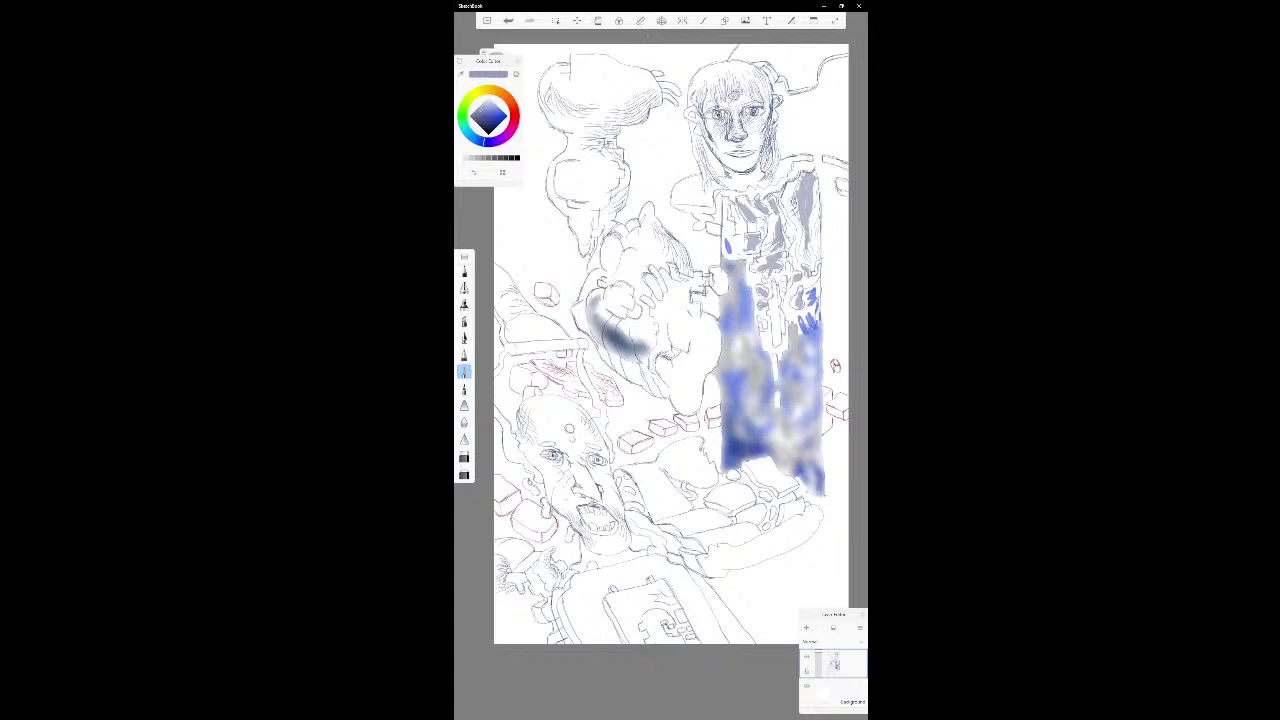
{"action": "left_click_drag", "start_coordinate": [809, 174], "coordinate": [801, 190]}
- Paint muted grey-blue shadows on the shape beside the long-haired head, the large central form and the upper-left figure
{"action": "mouse_move", "coordinate": [776, 60]}
{"action": "left_mouse_down"}
{"action": "mouse_move", "coordinate": [800, 84]}
{"action": "mouse_move", "coordinate": [754, 62]}
{"action": "mouse_move", "coordinate": [806, 78]}
{"action": "mouse_move", "coordinate": [788, 86]}
{"action": "left_mouse_up"}
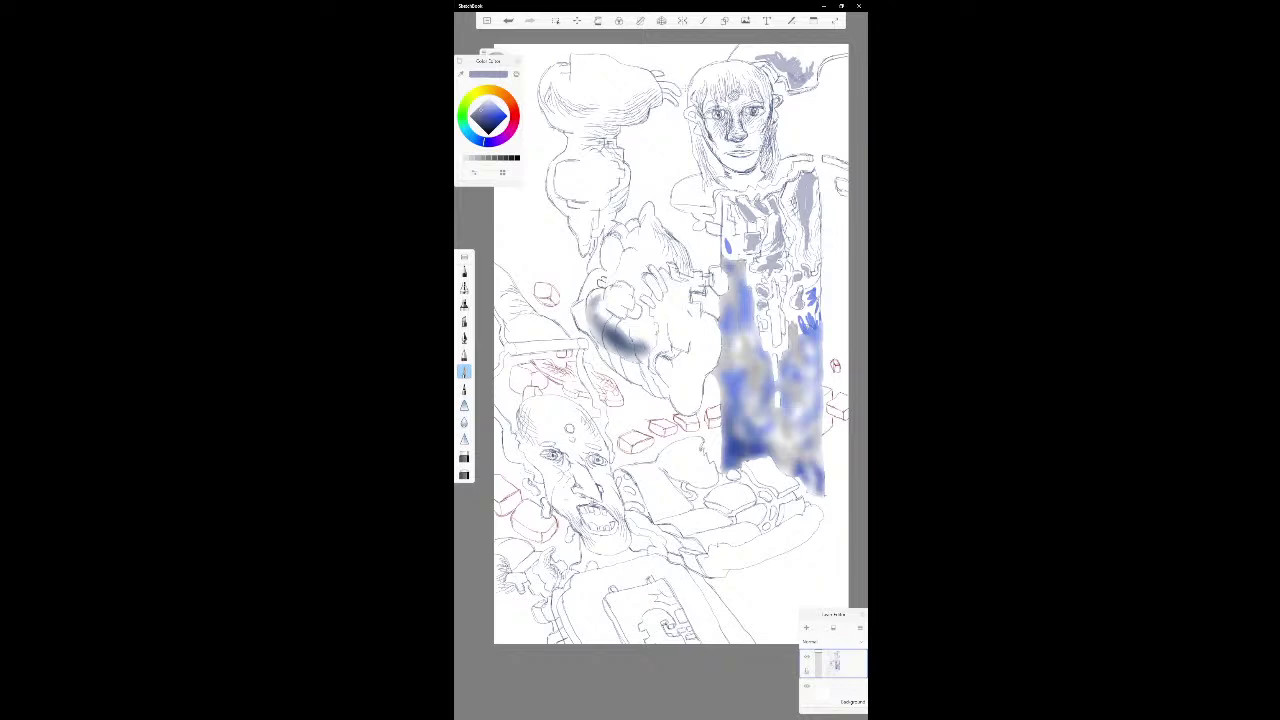
{"action": "mouse_move", "coordinate": [697, 370]}
{"action": "left_mouse_down"}
{"action": "mouse_move", "coordinate": [696, 402]}
{"action": "mouse_move", "coordinate": [712, 330]}
{"action": "left_mouse_up"}
{"action": "mouse_move", "coordinate": [694, 376]}
{"action": "left_mouse_down"}
{"action": "mouse_move", "coordinate": [690, 386]}
{"action": "mouse_move", "coordinate": [686, 364]}
{"action": "left_mouse_up"}
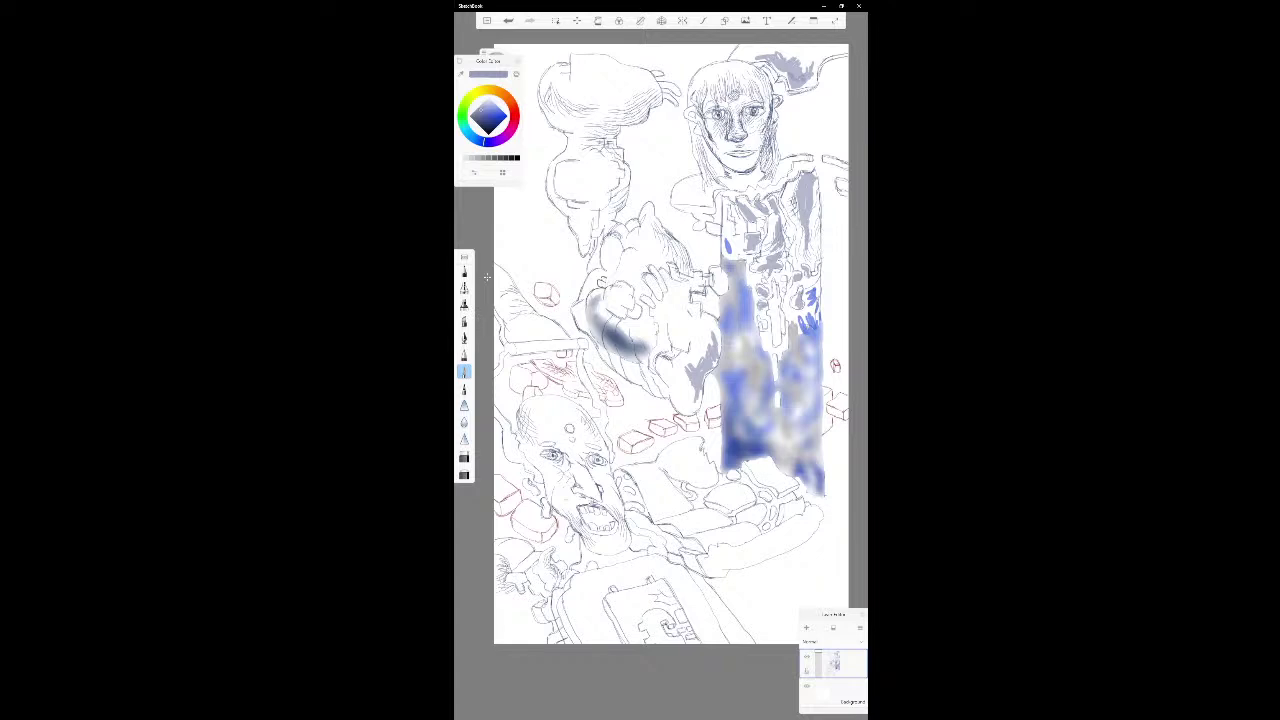
{"action": "mouse_move", "coordinate": [598, 192]}
{"action": "left_mouse_down"}
{"action": "mouse_move", "coordinate": [618, 172]}
{"action": "mouse_move", "coordinate": [584, 192]}
{"action": "mouse_move", "coordinate": [600, 194]}
{"action": "mouse_move", "coordinate": [572, 198]}
{"action": "mouse_move", "coordinate": [560, 188]}
{"action": "mouse_move", "coordinate": [568, 152]}
{"action": "mouse_move", "coordinate": [550, 190]}
{"action": "left_mouse_up"}
{"action": "mouse_move", "coordinate": [570, 140]}
{"action": "left_mouse_down"}
{"action": "mouse_move", "coordinate": [568, 156]}
{"action": "mouse_move", "coordinate": [582, 158]}
{"action": "mouse_move", "coordinate": [582, 134]}
{"action": "left_mouse_up"}
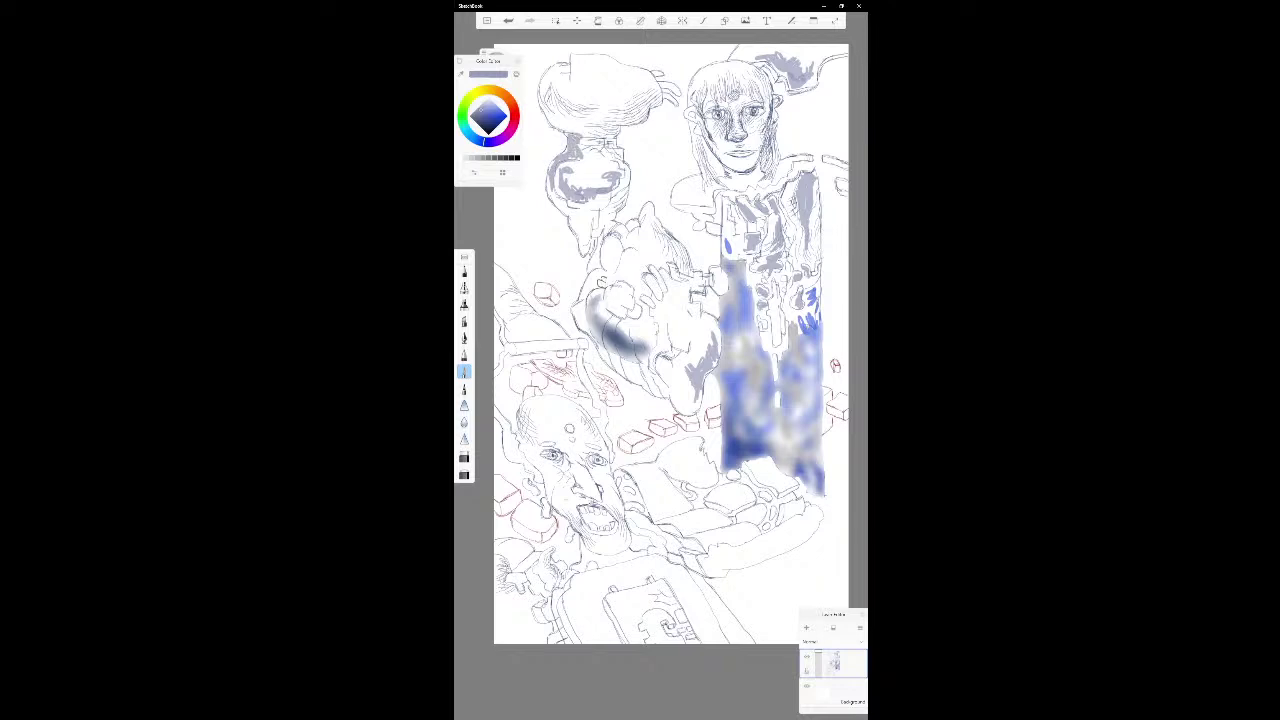
{"action": "mouse_move", "coordinate": [558, 192]}
{"action": "left_mouse_down"}
{"action": "mouse_move", "coordinate": [550, 204]}
{"action": "mouse_move", "coordinate": [564, 216]}
{"action": "mouse_move", "coordinate": [582, 210]}
{"action": "left_mouse_up"}
- Pick a deep blue, paint dark streaks across the lower coat and blur them into the existing colour
{"action": "left_click_drag", "start_coordinate": [491, 119], "coordinate": [493, 123]}
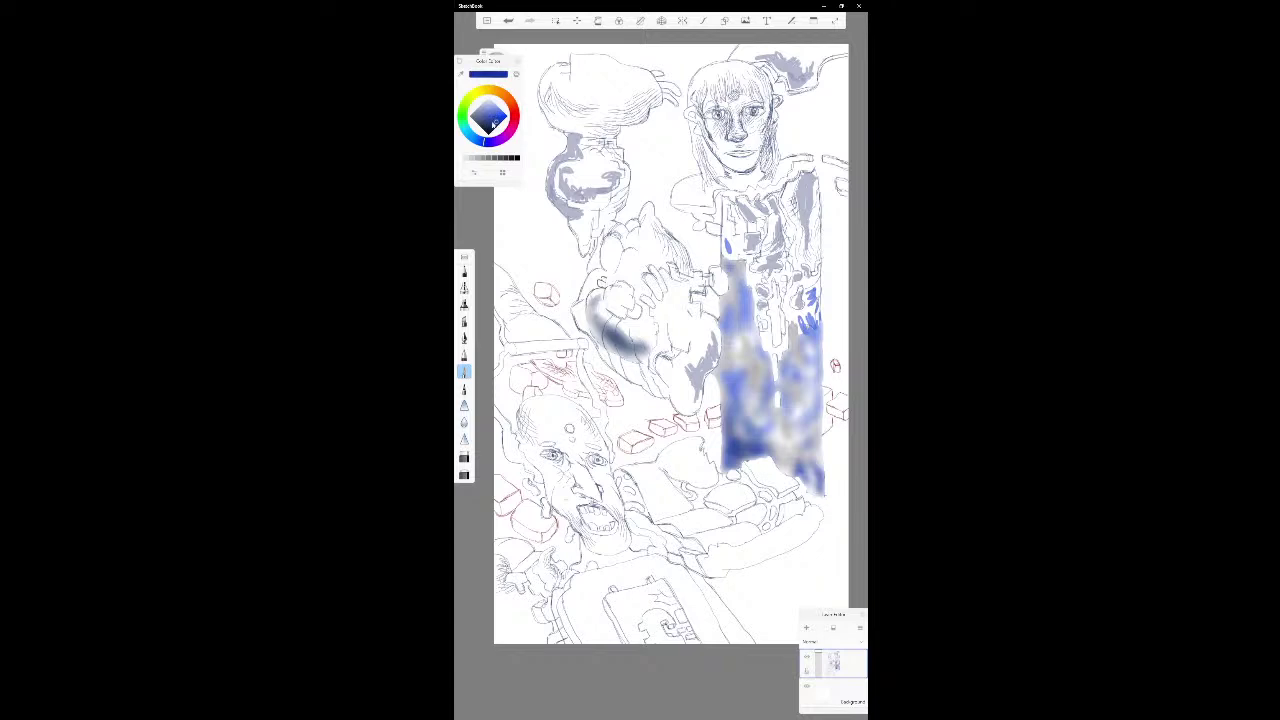
{"action": "mouse_move", "coordinate": [770, 437]}
{"action": "left_mouse_down"}
{"action": "mouse_move", "coordinate": [722, 338]}
{"action": "mouse_move", "coordinate": [728, 382]}
{"action": "mouse_move", "coordinate": [750, 392]}
{"action": "mouse_move", "coordinate": [746, 370]}
{"action": "mouse_move", "coordinate": [726, 380]}
{"action": "mouse_move", "coordinate": [740, 360]}
{"action": "mouse_move", "coordinate": [753, 404]}
{"action": "left_mouse_up"}
{"action": "left_click", "coordinate": [464, 422]}
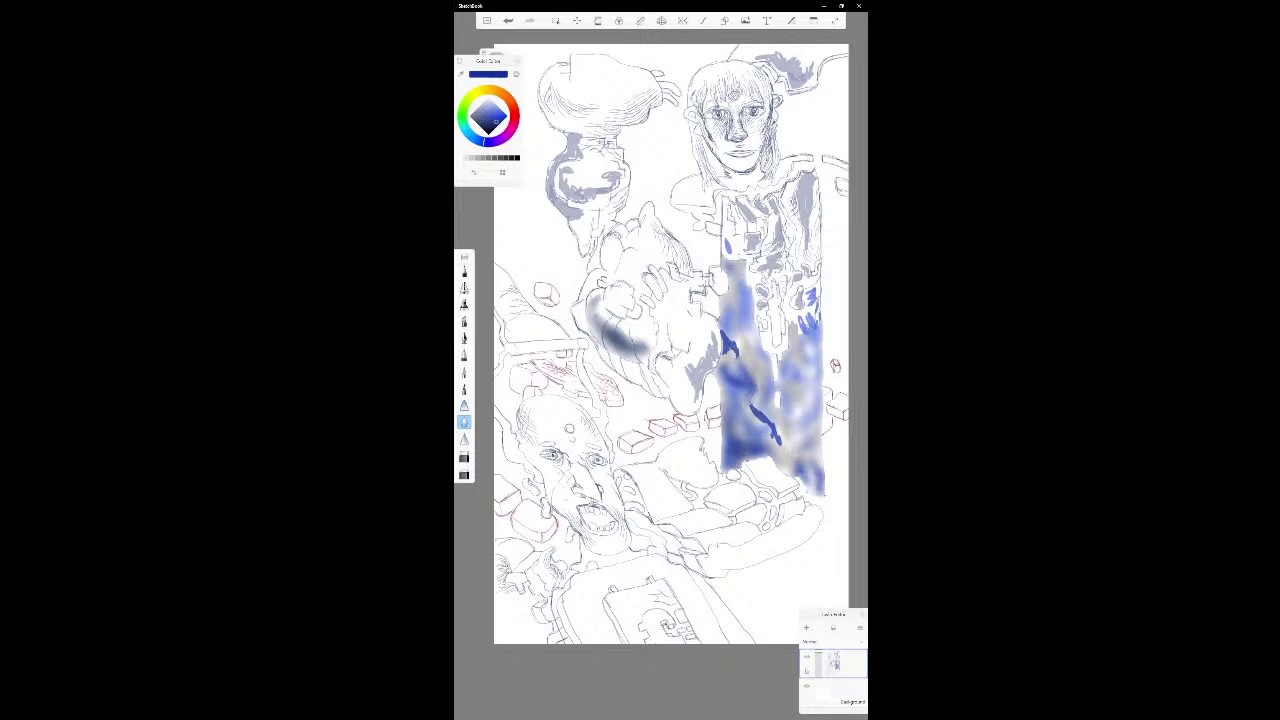
{"action": "left_click_drag", "start_coordinate": [725, 344], "coordinate": [738, 356]}
{"action": "left_click_drag", "start_coordinate": [746, 405], "coordinate": [781, 434]}
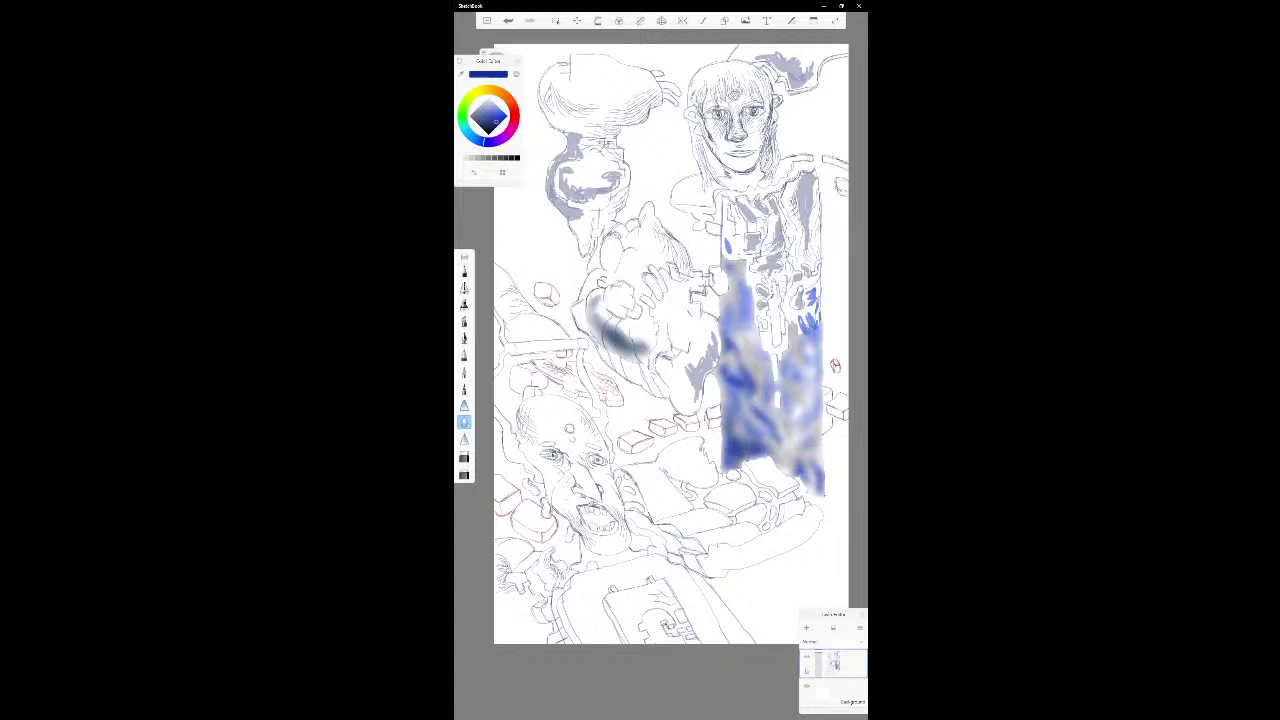
- Pick crimson, switch to the broader brush and fill the front faces of the boxes in the middle row and beside the bald head
{"action": "left_click", "coordinate": [515, 124]}
{"action": "left_click", "coordinate": [464, 371]}
{"action": "mouse_move", "coordinate": [618, 446]}
{"action": "left_mouse_down"}
{"action": "mouse_move", "coordinate": [631, 455]}
{"action": "mouse_move", "coordinate": [709, 425]}
{"action": "left_mouse_up"}
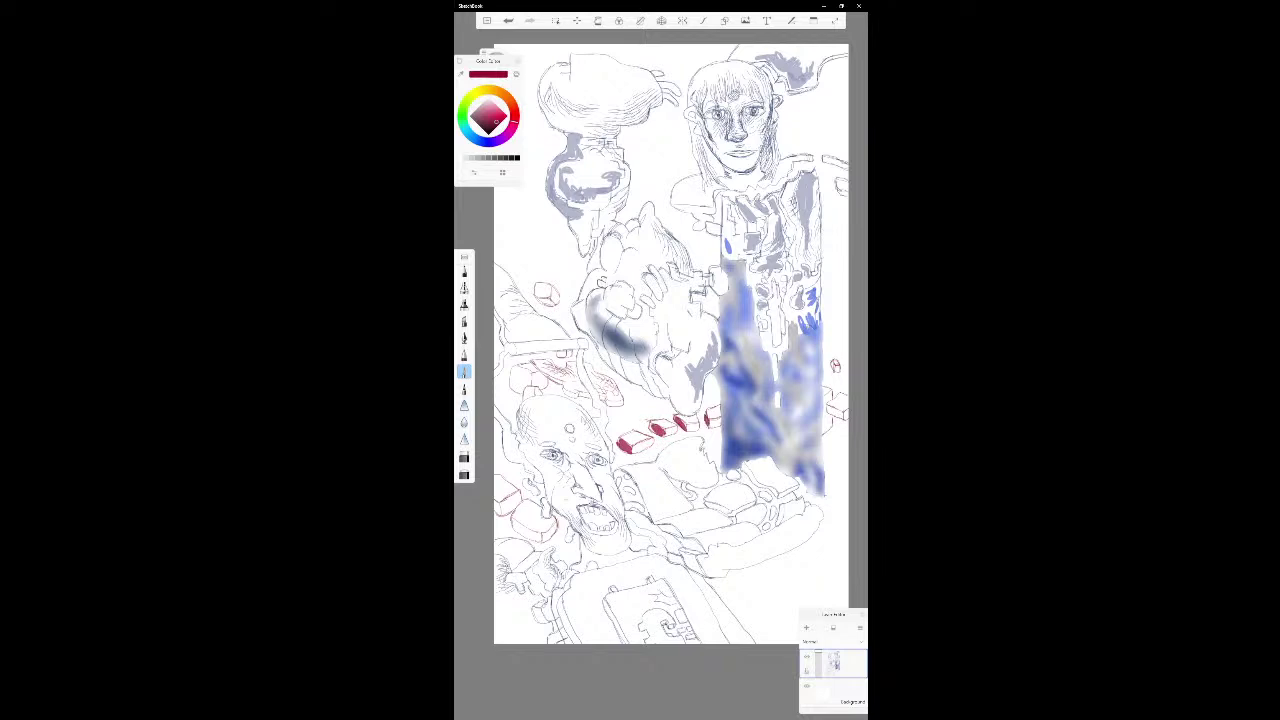
{"action": "mouse_move", "coordinate": [497, 504]}
{"action": "left_mouse_down"}
{"action": "mouse_move", "coordinate": [540, 534]}
{"action": "mouse_move", "coordinate": [514, 530]}
{"action": "mouse_move", "coordinate": [524, 534]}
{"action": "left_mouse_up"}
- Pick a dark maroon and shade the shadowed sides of the crimson boxes
{"action": "mouse_move", "coordinate": [494, 123]}
{"action": "left_mouse_down"}
{"action": "mouse_move", "coordinate": [482, 130]}
{"action": "mouse_move", "coordinate": [486, 120]}
{"action": "left_mouse_up"}
{"action": "mouse_move", "coordinate": [648, 446]}
{"action": "left_mouse_down"}
{"action": "mouse_move", "coordinate": [632, 452]}
{"action": "mouse_move", "coordinate": [720, 422]}
{"action": "left_mouse_up"}
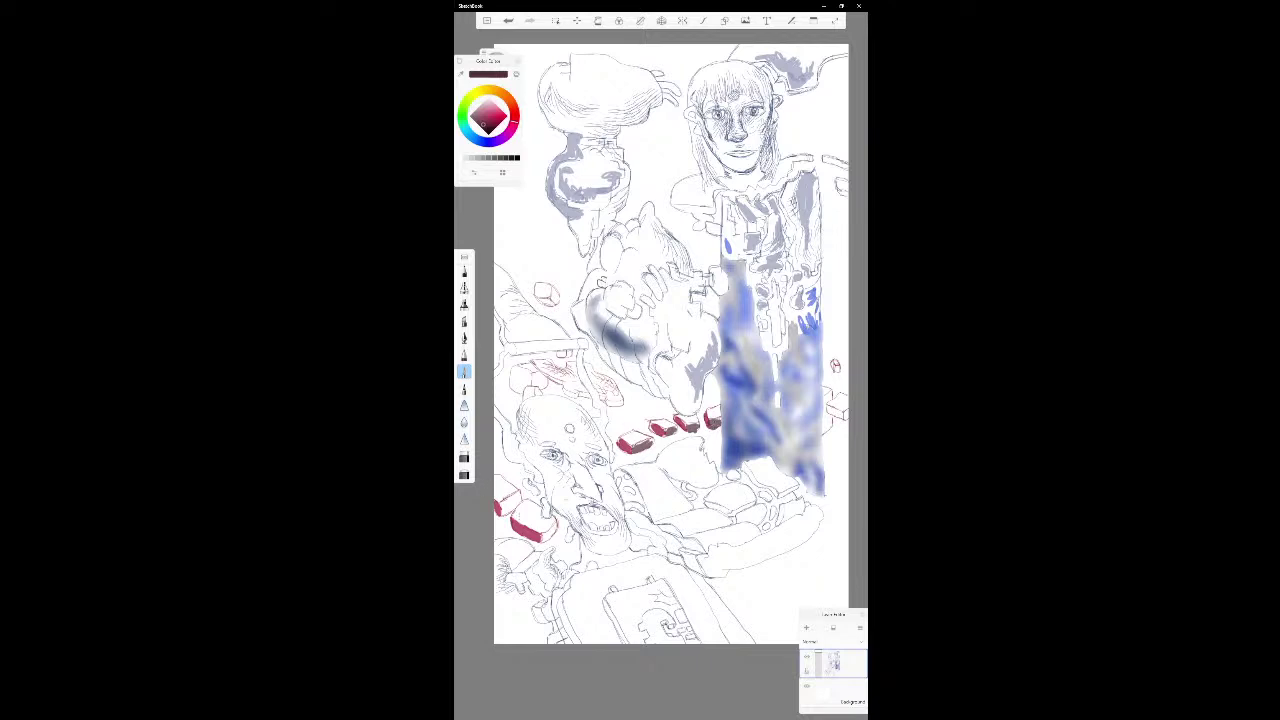
{"action": "left_click_drag", "start_coordinate": [545, 534], "coordinate": [555, 537]}
{"action": "mouse_move", "coordinate": [502, 503]}
{"action": "left_mouse_down"}
{"action": "mouse_move", "coordinate": [511, 514]}
{"action": "mouse_move", "coordinate": [519, 496]}
{"action": "left_mouse_up"}
- Pick a muted brick red and add lighter accents to the front faces of the boxes
{"action": "mouse_move", "coordinate": [490, 115]}
{"action": "left_mouse_down"}
{"action": "mouse_move", "coordinate": [514, 112]}
{"action": "mouse_move", "coordinate": [487, 122]}
{"action": "left_mouse_up"}
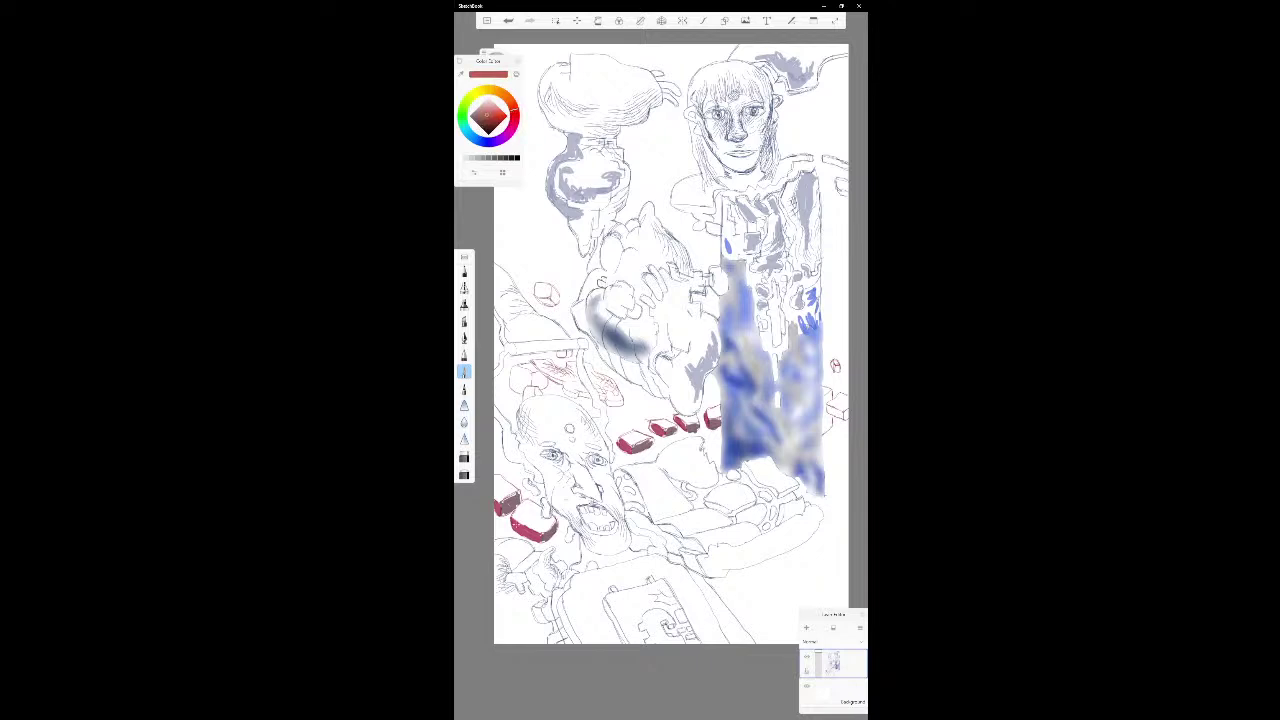
{"action": "mouse_move", "coordinate": [527, 531]}
{"action": "left_mouse_down"}
{"action": "mouse_move", "coordinate": [545, 524]}
{"action": "mouse_move", "coordinate": [532, 529]}
{"action": "left_mouse_up"}
{"action": "left_click_drag", "start_coordinate": [629, 444], "coordinate": [716, 413]}
- Pick a bright red and paint the top faces of the boxes in the middle row and beside the bald head
{"action": "left_click_drag", "start_coordinate": [487, 116], "coordinate": [515, 118]}
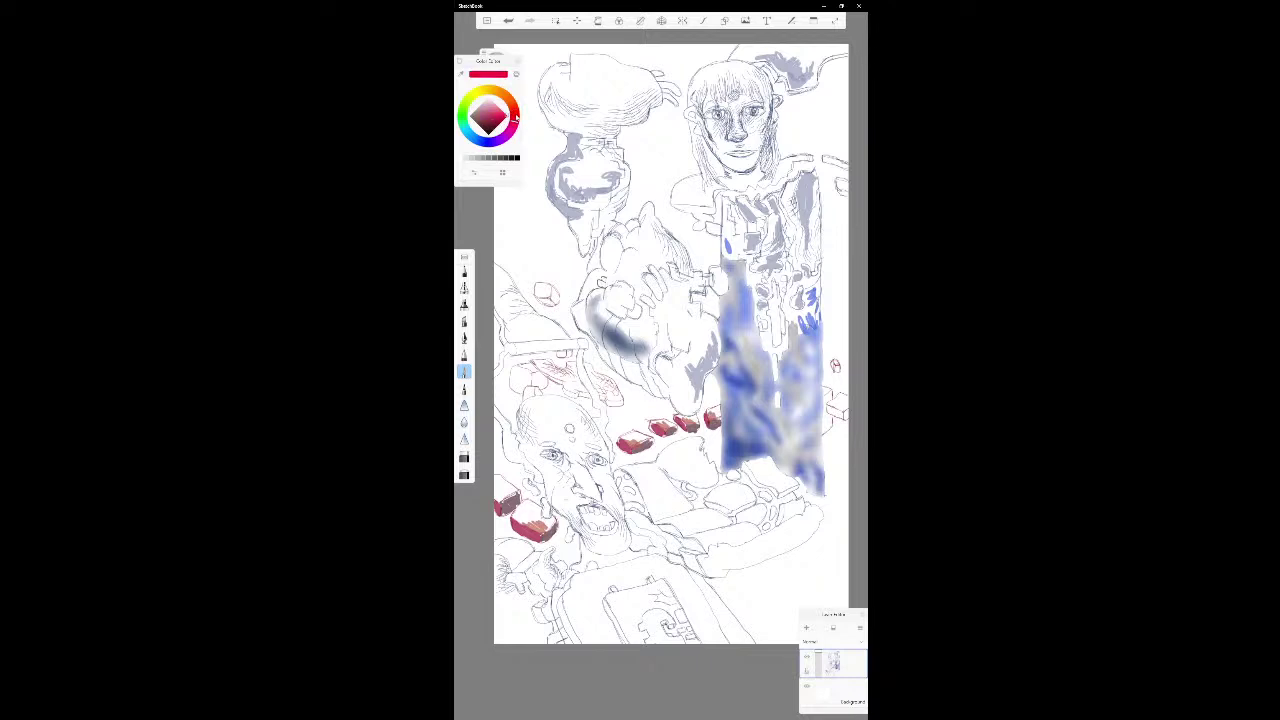
{"action": "left_click_drag", "start_coordinate": [634, 439], "coordinate": [637, 435]}
{"action": "left_click_drag", "start_coordinate": [517, 117], "coordinate": [512, 124]}
{"action": "left_click_drag", "start_coordinate": [633, 442], "coordinate": [723, 407]}
{"action": "mouse_move", "coordinate": [522, 518]}
{"action": "left_mouse_down"}
{"action": "mouse_move", "coordinate": [542, 512]}
{"action": "mouse_move", "coordinate": [536, 503]}
{"action": "mouse_move", "coordinate": [553, 517]}
{"action": "mouse_move", "coordinate": [528, 517]}
{"action": "mouse_move", "coordinate": [535, 501]}
{"action": "mouse_move", "coordinate": [500, 476]}
{"action": "mouse_move", "coordinate": [495, 487]}
{"action": "left_mouse_up"}
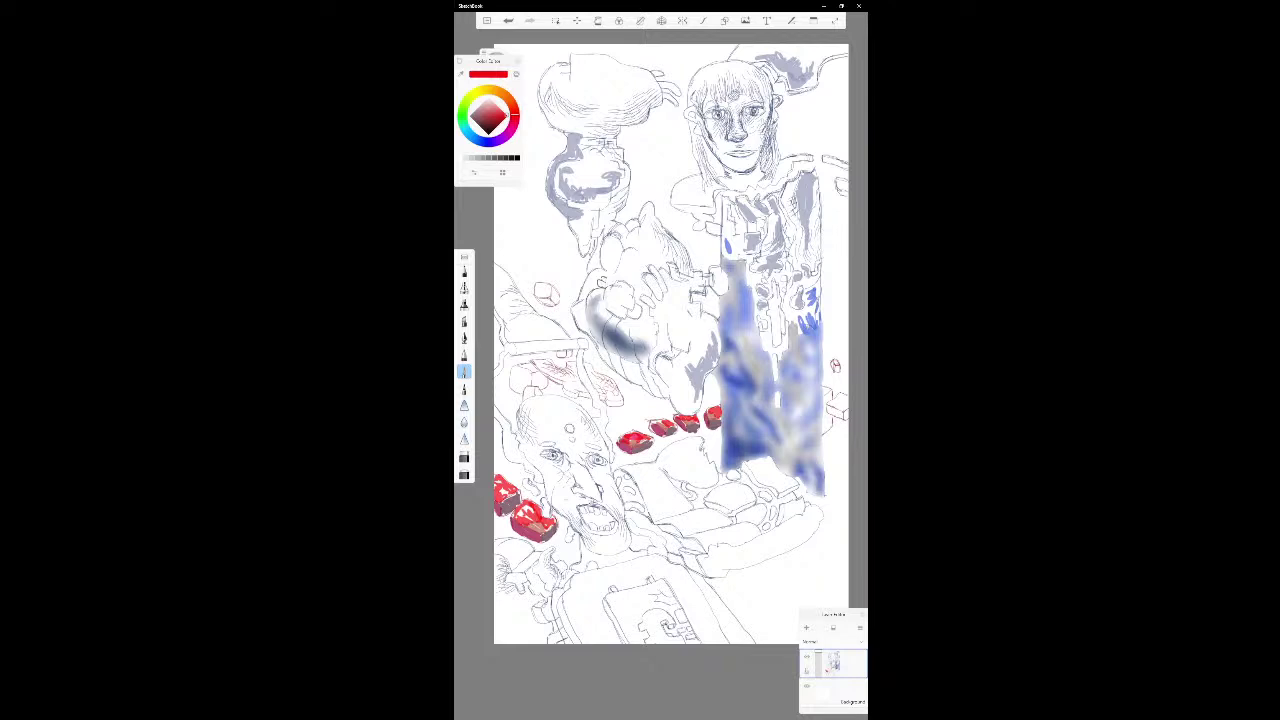
- Paint the box above the bald head in bright red, dark red and muted maroon, and blur the colours together
{"action": "left_click_drag", "start_coordinate": [527, 363], "coordinate": [535, 373]}
{"action": "left_click_drag", "start_coordinate": [520, 369], "coordinate": [531, 377]}
{"action": "left_click_drag", "start_coordinate": [489, 121], "coordinate": [489, 128]}
{"action": "mouse_move", "coordinate": [523, 387]}
{"action": "left_mouse_down"}
{"action": "mouse_move", "coordinate": [509, 395]}
{"action": "mouse_move", "coordinate": [509, 381]}
{"action": "left_mouse_up"}
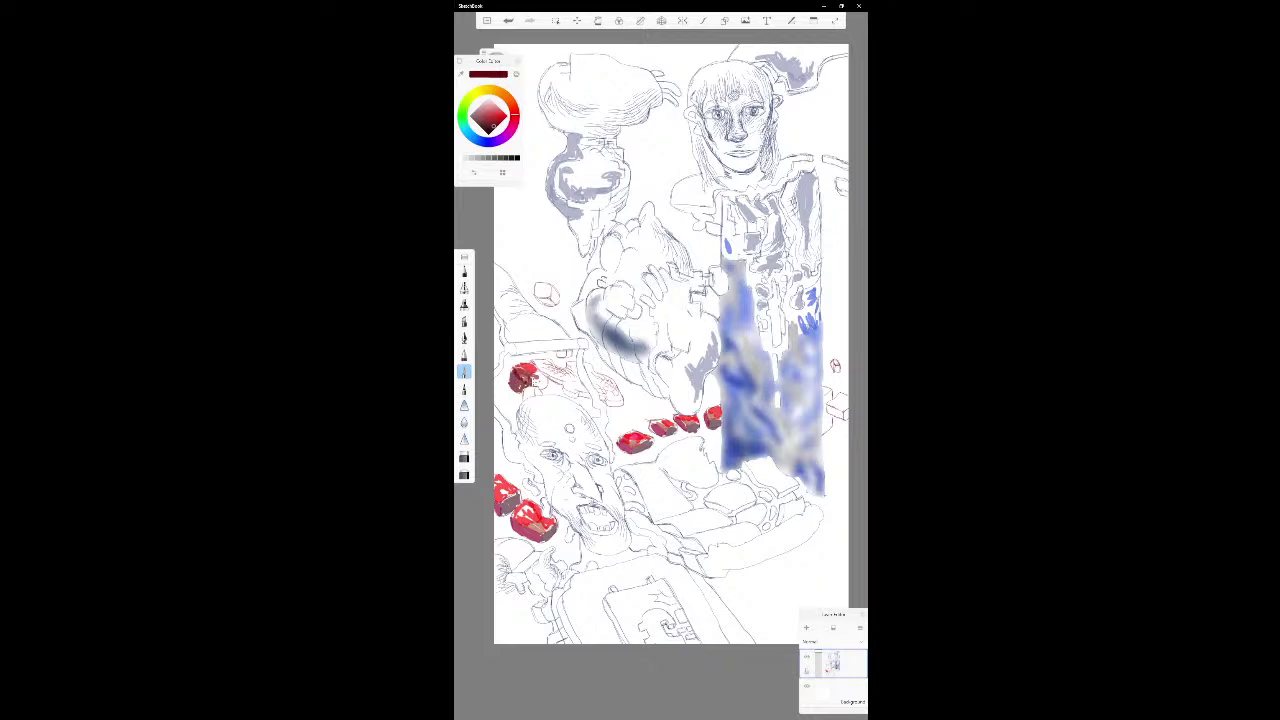
{"action": "left_click_drag", "start_coordinate": [494, 118], "coordinate": [482, 120]}
{"action": "left_click_drag", "start_coordinate": [533, 377], "coordinate": [547, 391]}
{"action": "left_click", "coordinate": [464, 421]}
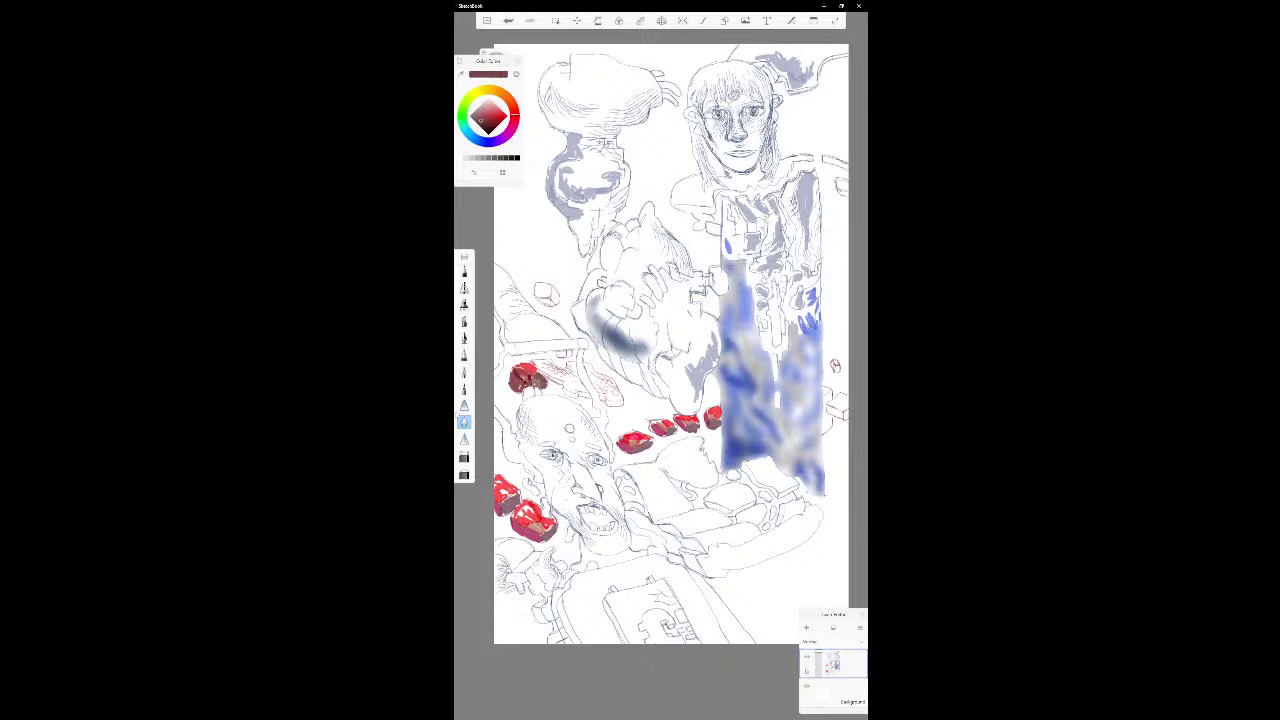
{"action": "left_click_drag", "start_coordinate": [514, 382], "coordinate": [520, 390]}
- Draw fine maroon hatching lines outward from the blurred red box and blend them with the blur tool
{"action": "left_click", "coordinate": [464, 374]}
{"action": "left_click", "coordinate": [464, 388]}
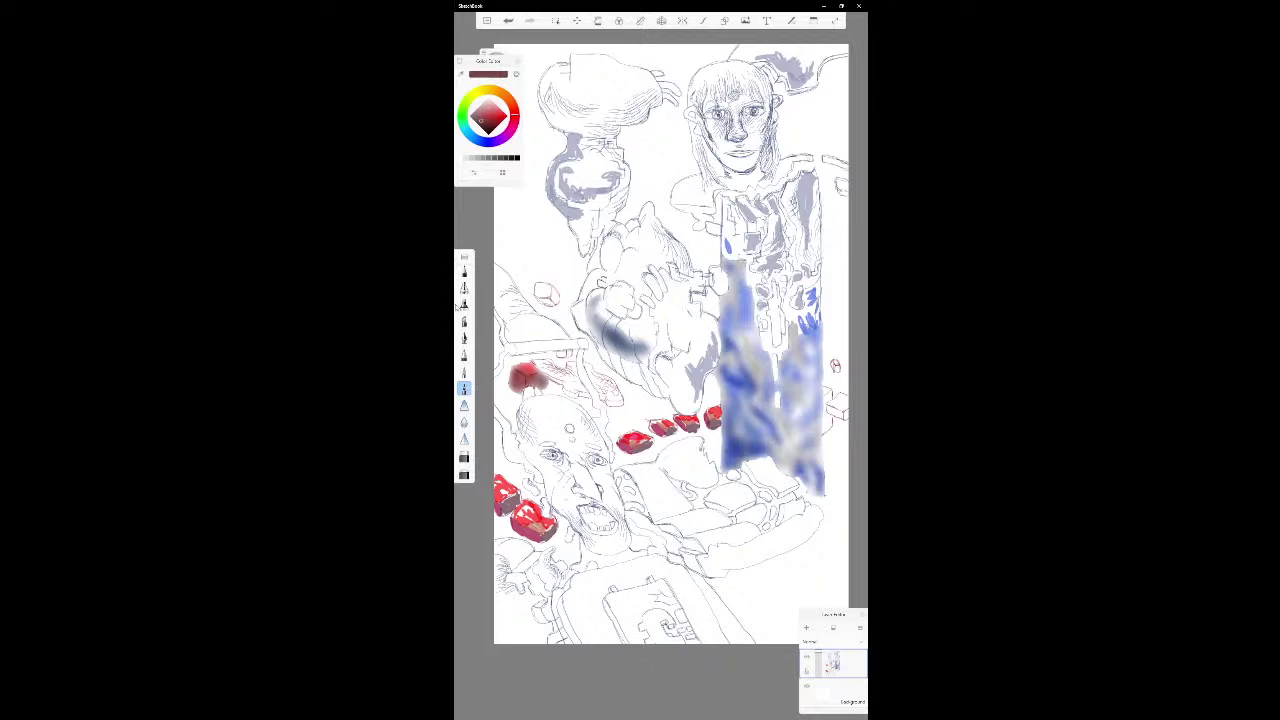
{"action": "left_click", "coordinate": [464, 355]}
{"action": "left_click_drag", "start_coordinate": [537, 370], "coordinate": [563, 376]}
{"action": "left_click_drag", "start_coordinate": [534, 366], "coordinate": [546, 377]}
{"action": "left_click", "coordinate": [464, 422]}
- Pick a pinkish magenta, dab it on the lower edge of the blurred red box and blur it in
{"action": "left_click_drag", "start_coordinate": [496, 118], "coordinate": [513, 106]}
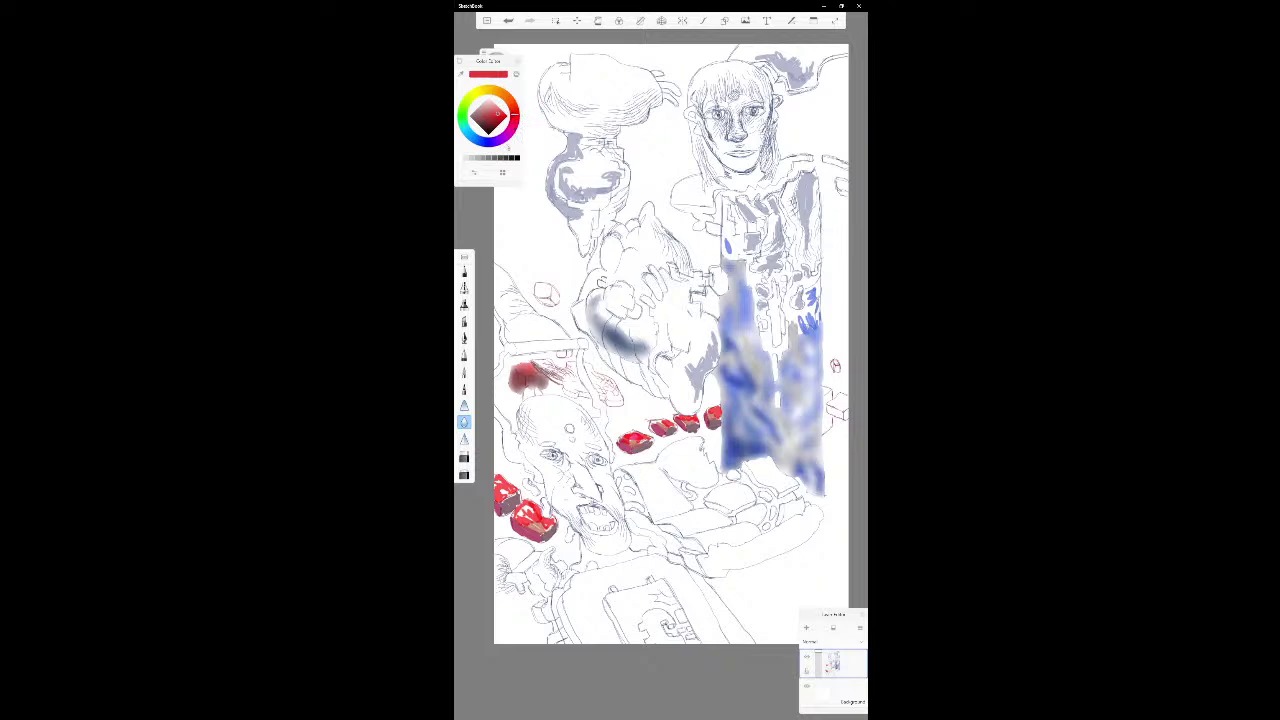
{"action": "left_click", "coordinate": [508, 131]}
{"action": "left_click", "coordinate": [464, 371]}
{"action": "left_click_drag", "start_coordinate": [489, 118], "coordinate": [487, 121]}
{"action": "left_click_drag", "start_coordinate": [516, 121], "coordinate": [515, 113]}
{"action": "left_click", "coordinate": [535, 392]}
{"action": "left_click", "coordinate": [464, 422]}
- Pick a muted green and paint patches in the background between the bald head and the canvas edge
{"action": "mouse_move", "coordinate": [465, 120]}
{"action": "left_mouse_down"}
{"action": "mouse_move", "coordinate": [490, 128]}
{"action": "mouse_move", "coordinate": [472, 119]}
{"action": "mouse_move", "coordinate": [485, 118]}
{"action": "mouse_move", "coordinate": [475, 100]}
{"action": "mouse_move", "coordinate": [465, 106]}
{"action": "mouse_move", "coordinate": [487, 126]}
{"action": "mouse_move", "coordinate": [476, 84]}
{"action": "mouse_move", "coordinate": [494, 122]}
{"action": "mouse_move", "coordinate": [476, 114]}
{"action": "left_mouse_up"}
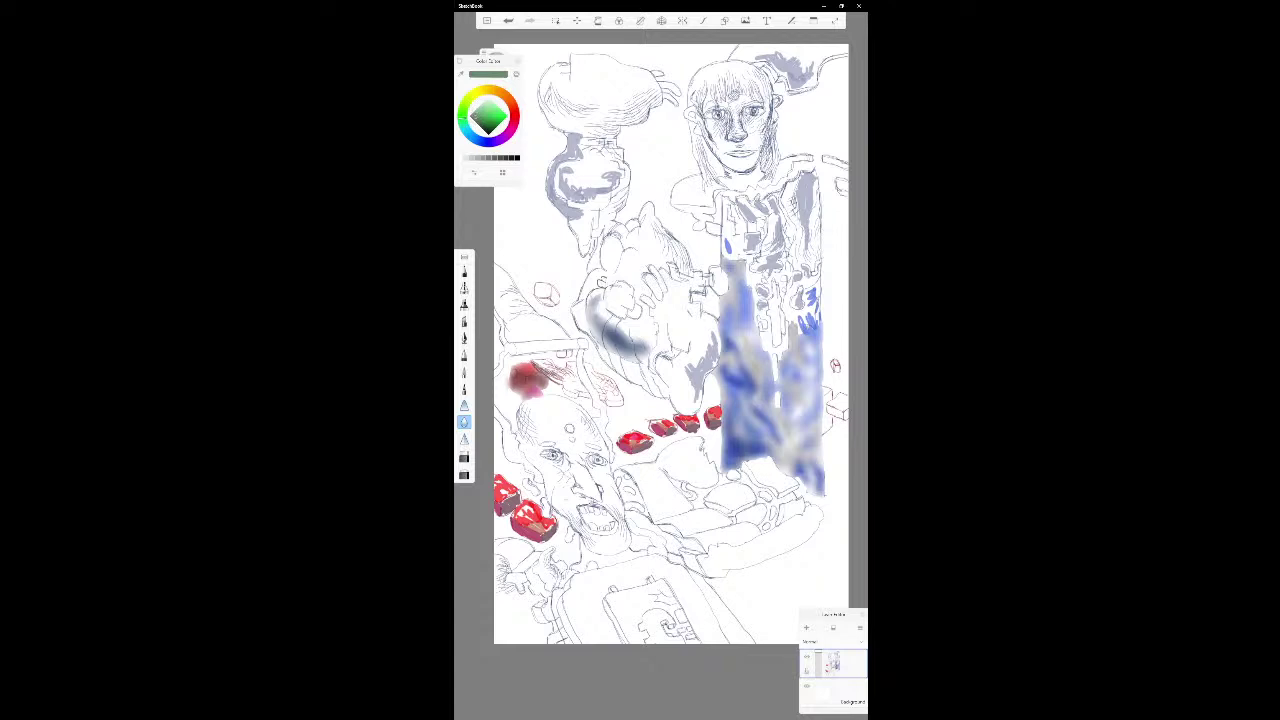
{"action": "left_click", "coordinate": [464, 387]}
{"action": "left_click", "coordinate": [464, 371]}
{"action": "left_click_drag", "start_coordinate": [505, 386], "coordinate": [514, 394]}
{"action": "left_click_drag", "start_coordinate": [506, 412], "coordinate": [516, 426]}
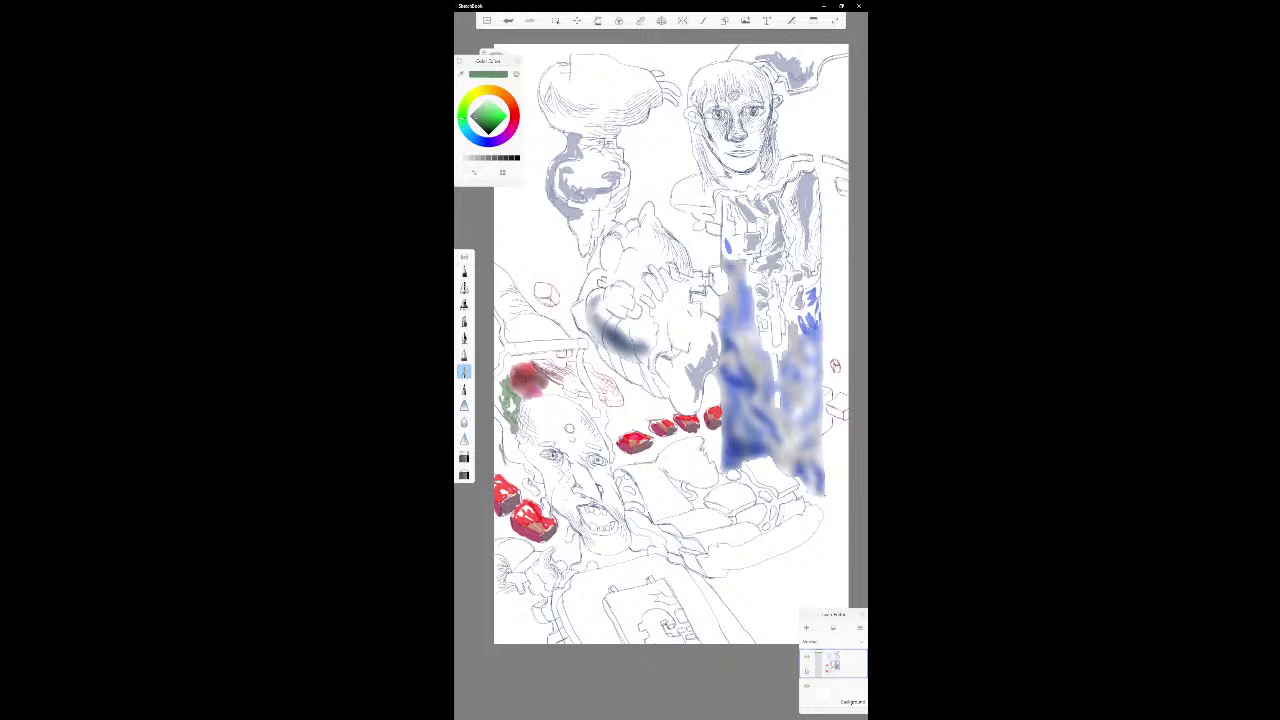
{"action": "mouse_move", "coordinate": [510, 460]}
{"action": "left_mouse_down"}
{"action": "mouse_move", "coordinate": [508, 472]}
{"action": "mouse_move", "coordinate": [498, 462]}
{"action": "left_mouse_up"}
- Pick a darker green and fill the background around the red box, under the ledge and beside the bald head
{"action": "left_click_drag", "start_coordinate": [487, 117], "coordinate": [483, 122]}
{"action": "mouse_move", "coordinate": [499, 414]}
{"action": "left_mouse_down"}
{"action": "mouse_move", "coordinate": [499, 397]}
{"action": "mouse_move", "coordinate": [514, 406]}
{"action": "mouse_move", "coordinate": [510, 361]}
{"action": "left_mouse_up"}
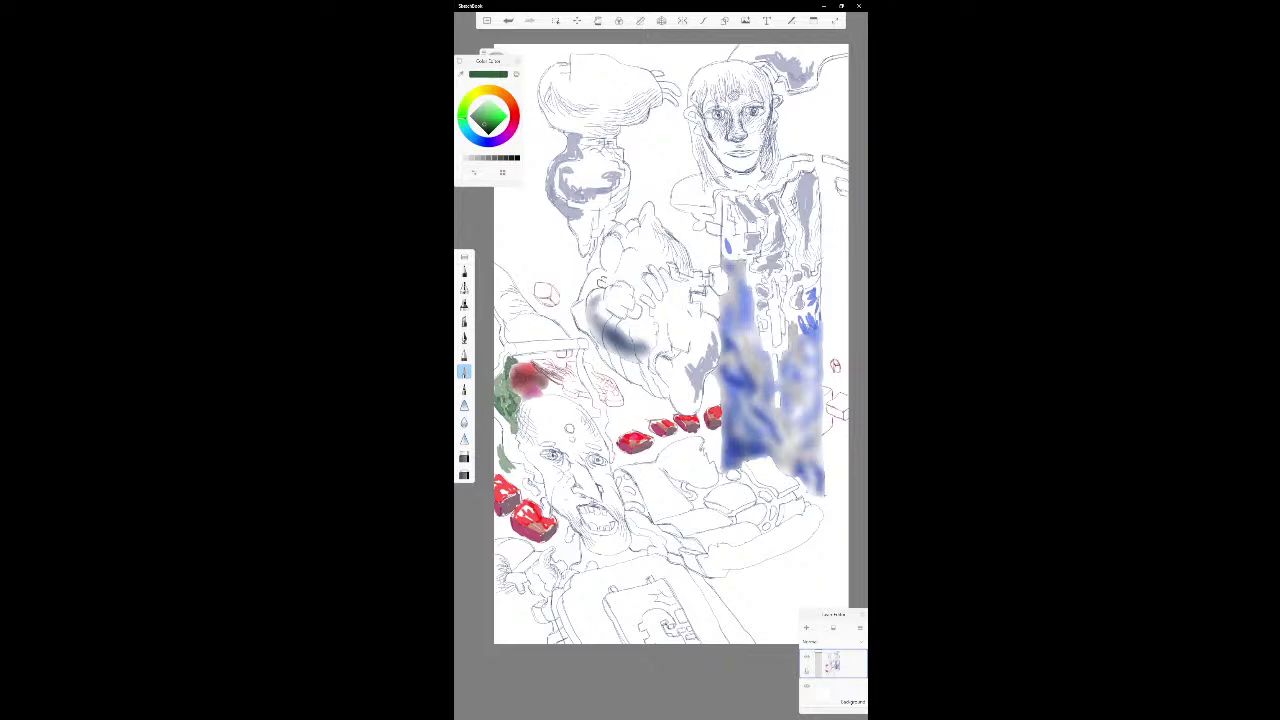
{"action": "mouse_move", "coordinate": [526, 361]}
{"action": "left_mouse_down"}
{"action": "mouse_move", "coordinate": [544, 352]}
{"action": "mouse_move", "coordinate": [494, 351]}
{"action": "mouse_move", "coordinate": [496, 322]}
{"action": "left_mouse_up"}
{"action": "left_click_drag", "start_coordinate": [506, 482], "coordinate": [498, 424]}
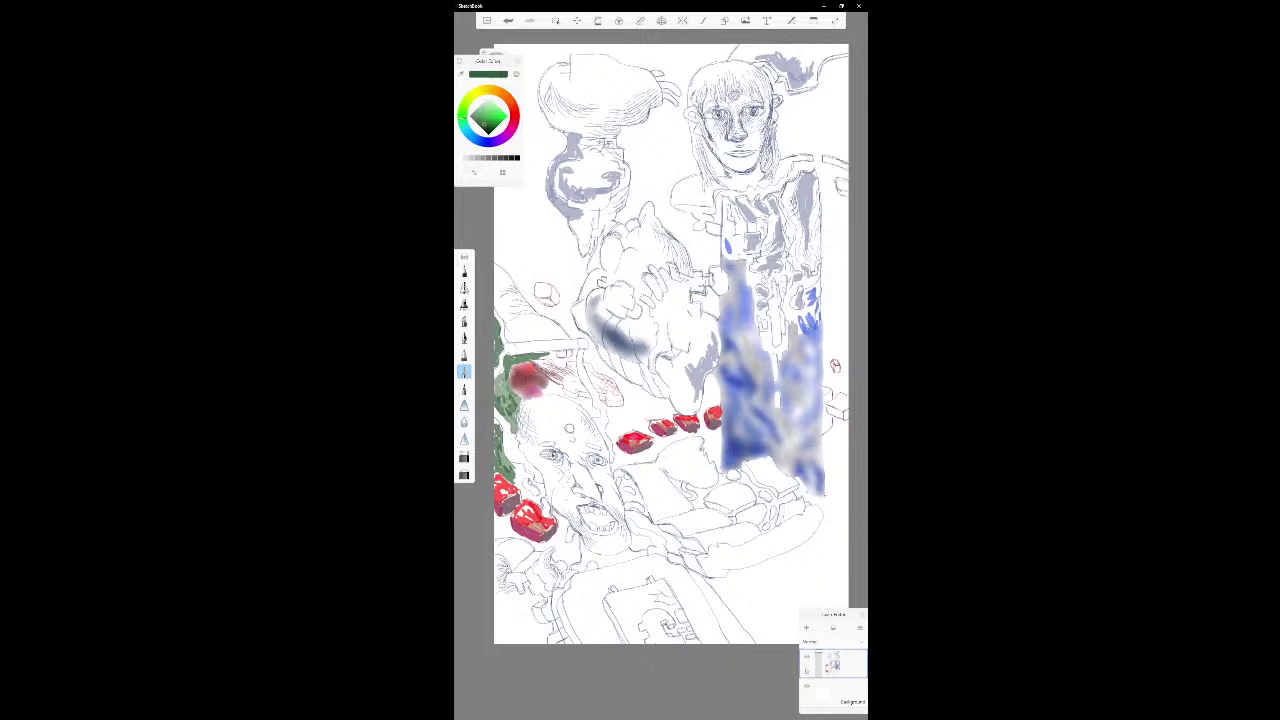
{"action": "left_click_drag", "start_coordinate": [500, 430], "coordinate": [496, 420]}
- Extend the dark green background over the bald head's crown and down along its ear and jaw
{"action": "left_click_drag", "start_coordinate": [562, 360], "coordinate": [556, 366]}
{"action": "left_click_drag", "start_coordinate": [546, 392], "coordinate": [558, 388]}
{"action": "left_click_drag", "start_coordinate": [559, 390], "coordinate": [569, 396]}
{"action": "left_click_drag", "start_coordinate": [579, 414], "coordinate": [587, 397]}
{"action": "left_click_drag", "start_coordinate": [513, 475], "coordinate": [525, 465]}
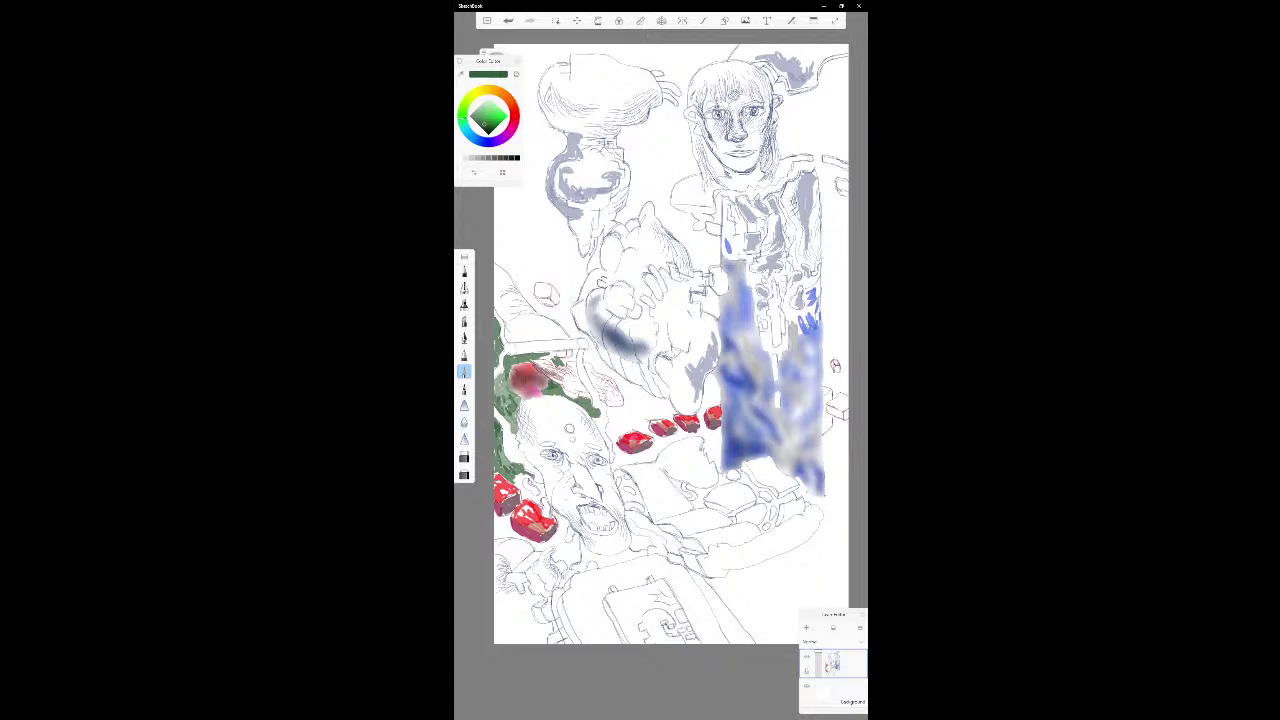
{"action": "left_click_drag", "start_coordinate": [528, 480], "coordinate": [527, 473]}
{"action": "left_click_drag", "start_coordinate": [526, 502], "coordinate": [534, 494]}
{"action": "left_click_drag", "start_coordinate": [537, 495], "coordinate": [545, 487]}
- Paint a diagonal dark green band around the small outlined box above the ledge, extending up to the canvas edge
{"action": "mouse_move", "coordinate": [524, 302]}
{"action": "left_mouse_down"}
{"action": "mouse_move", "coordinate": [533, 280]}
{"action": "mouse_move", "coordinate": [506, 268]}
{"action": "mouse_move", "coordinate": [547, 276]}
{"action": "mouse_move", "coordinate": [508, 256]}
{"action": "left_mouse_up"}
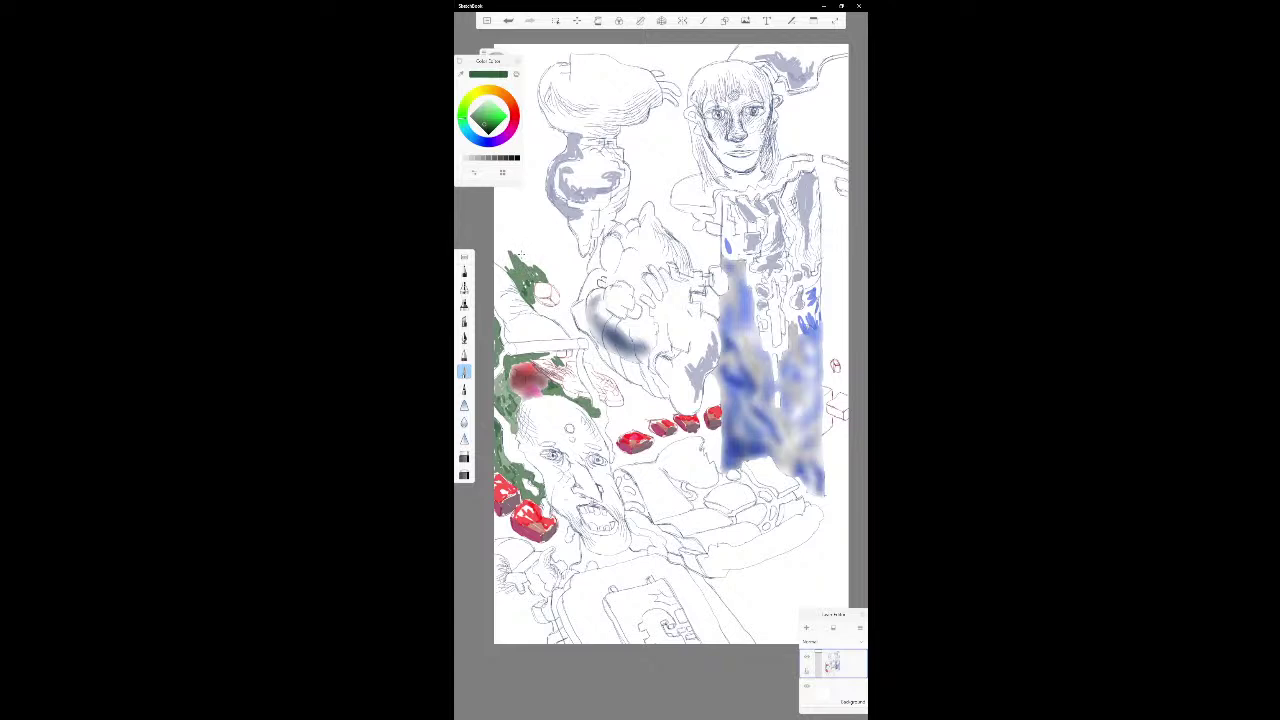
{"action": "mouse_move", "coordinate": [532, 314]}
{"action": "left_mouse_down"}
{"action": "mouse_move", "coordinate": [544, 296]}
{"action": "mouse_move", "coordinate": [542, 316]}
{"action": "mouse_move", "coordinate": [572, 316]}
{"action": "left_mouse_up"}
{"action": "left_click_drag", "start_coordinate": [508, 266], "coordinate": [506, 234]}
{"action": "left_click_drag", "start_coordinate": [510, 248], "coordinate": [493, 203]}
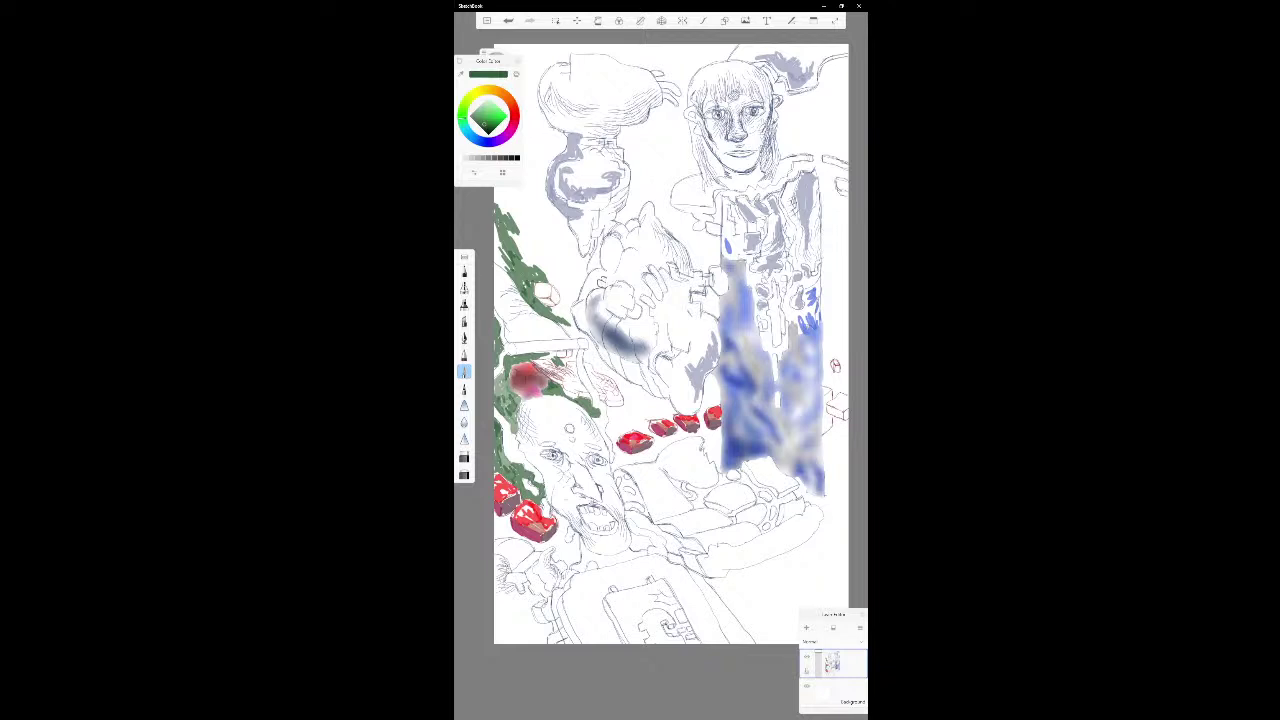
{"action": "mouse_move", "coordinate": [496, 250]}
{"action": "left_mouse_down"}
{"action": "mouse_move", "coordinate": [500, 264]}
{"action": "mouse_move", "coordinate": [496, 240]}
{"action": "left_mouse_up"}
{"action": "left_click_drag", "start_coordinate": [499, 248], "coordinate": [496, 225]}
{"action": "mouse_move", "coordinate": [508, 252]}
{"action": "left_mouse_down"}
{"action": "mouse_move", "coordinate": [498, 231]}
{"action": "mouse_move", "coordinate": [497, 249]}
{"action": "left_mouse_up"}
{"action": "left_click_drag", "start_coordinate": [502, 258], "coordinate": [495, 225]}
{"action": "mouse_move", "coordinate": [514, 279]}
{"action": "left_mouse_down"}
{"action": "mouse_move", "coordinate": [496, 261]}
{"action": "mouse_move", "coordinate": [496, 221]}
{"action": "left_mouse_up"}
- Pick a dark blue-grey and paint shadows along the lower edge and inner folds of the large central form
{"action": "left_click", "coordinate": [486, 142]}
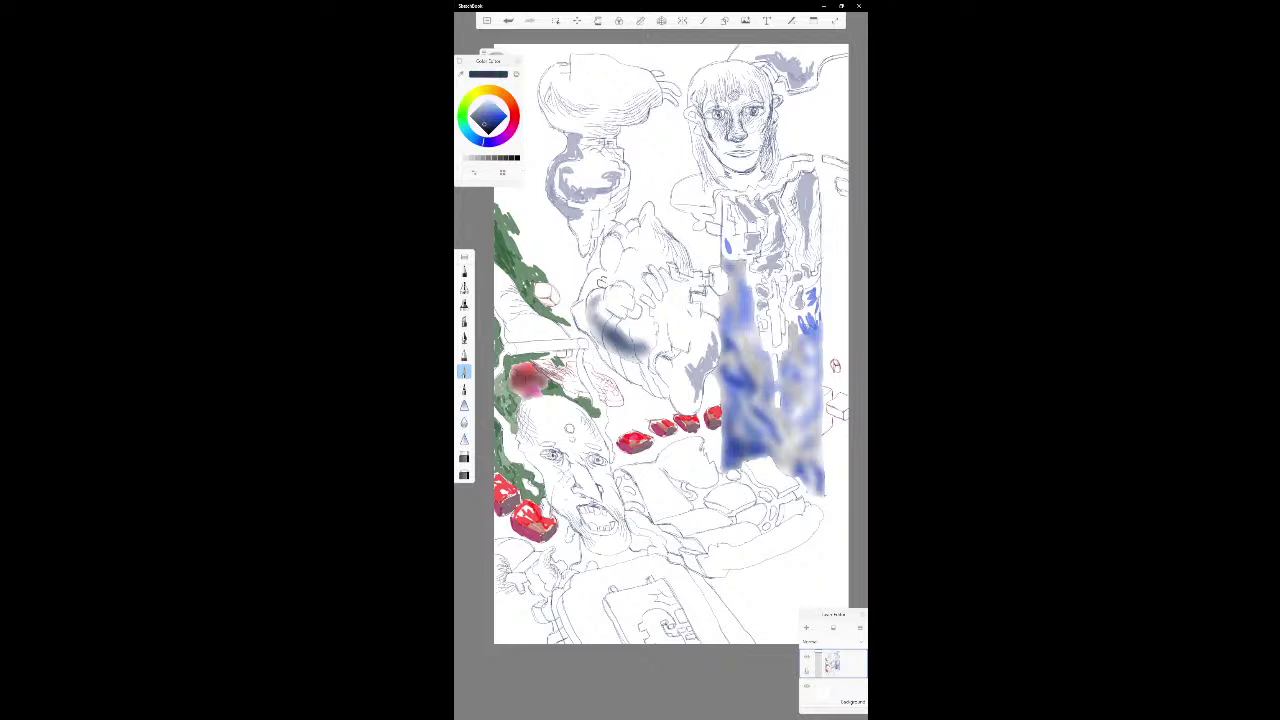
{"action": "mouse_move", "coordinate": [622, 367]}
{"action": "left_mouse_down"}
{"action": "mouse_move", "coordinate": [640, 360]}
{"action": "mouse_move", "coordinate": [640, 381]}
{"action": "mouse_move", "coordinate": [597, 345]}
{"action": "mouse_move", "coordinate": [657, 349]}
{"action": "mouse_move", "coordinate": [650, 307]}
{"action": "mouse_move", "coordinate": [662, 325]}
{"action": "mouse_move", "coordinate": [666, 295]}
{"action": "mouse_move", "coordinate": [684, 289]}
{"action": "left_mouse_up"}
{"action": "mouse_move", "coordinate": [702, 385]}
{"action": "left_mouse_down"}
{"action": "mouse_move", "coordinate": [691, 411]}
{"action": "mouse_move", "coordinate": [662, 375]}
{"action": "mouse_move", "coordinate": [674, 407]}
{"action": "left_mouse_up"}
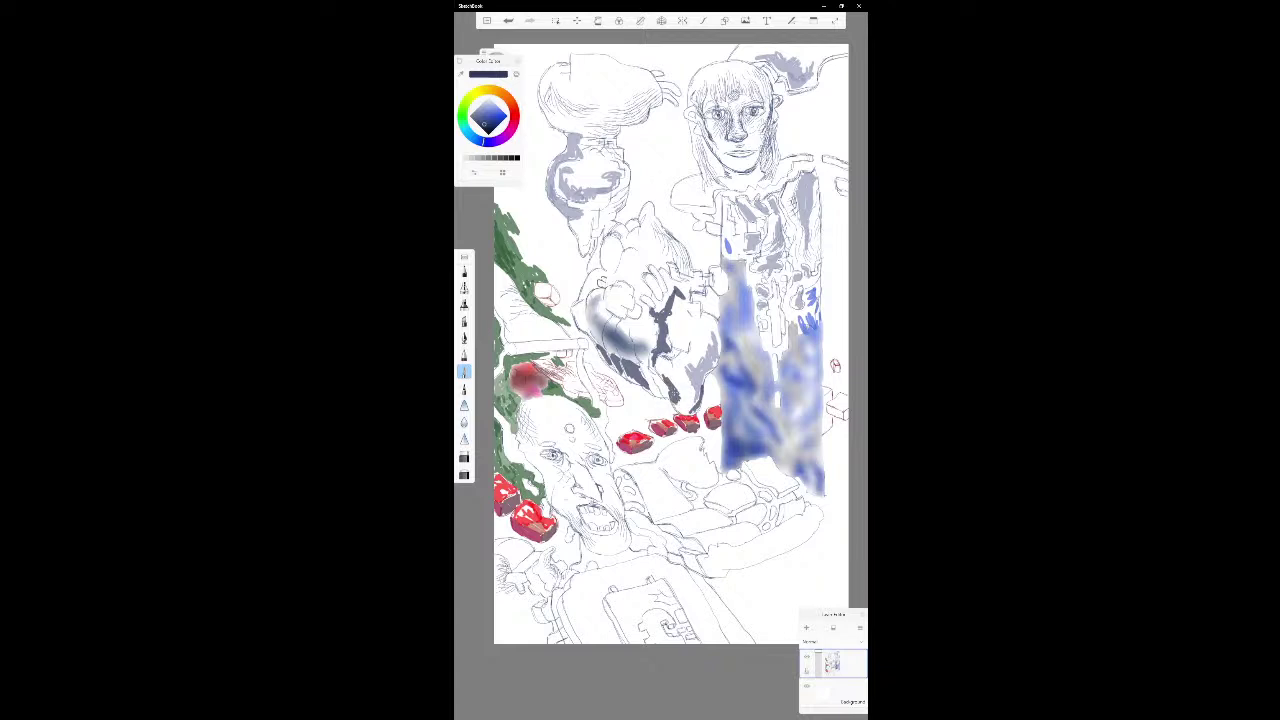
{"action": "mouse_move", "coordinate": [691, 339]}
{"action": "left_mouse_down"}
{"action": "mouse_move", "coordinate": [674, 368]}
{"action": "mouse_move", "coordinate": [690, 338]}
{"action": "left_mouse_up"}
{"action": "mouse_move", "coordinate": [690, 285]}
{"action": "left_mouse_down"}
{"action": "mouse_move", "coordinate": [685, 299]}
{"action": "mouse_move", "coordinate": [717, 293]}
{"action": "left_mouse_up"}
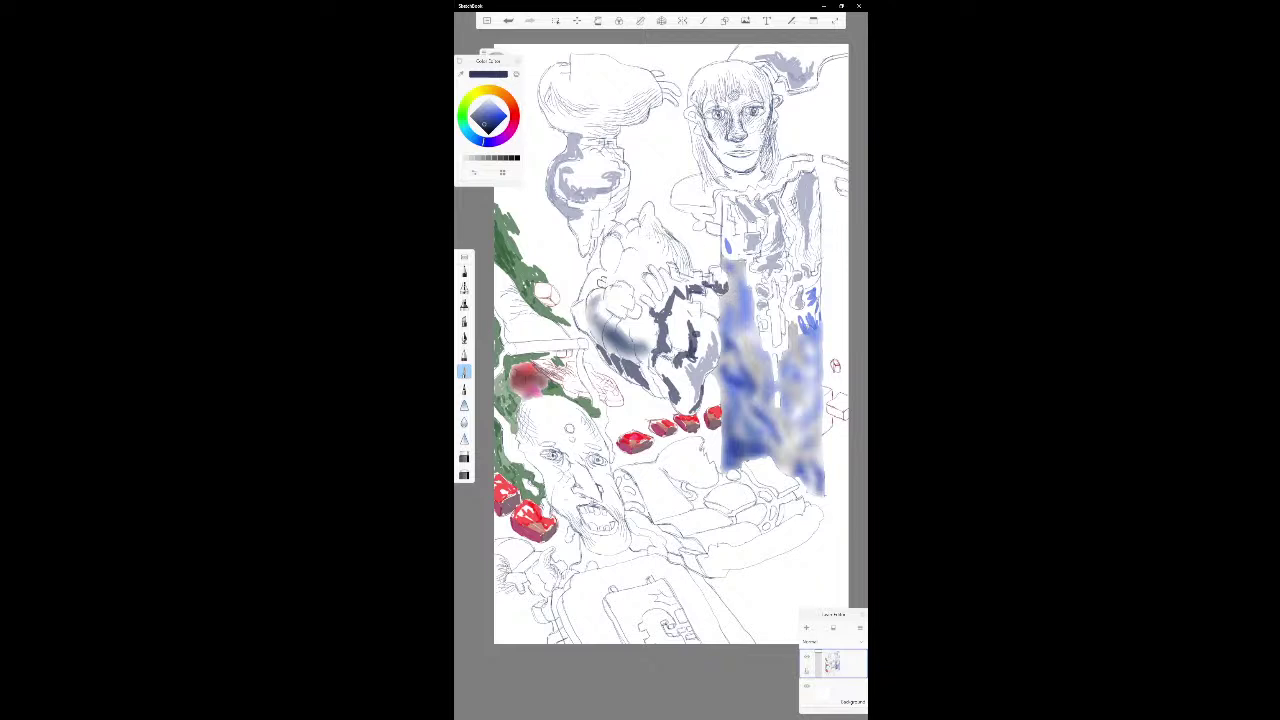
- Paint dark blue-grey shadows across the upper part of the central form, and undo the last stroke
{"action": "mouse_move", "coordinate": [668, 261]}
{"action": "left_mouse_down"}
{"action": "mouse_move", "coordinate": [657, 271]}
{"action": "mouse_move", "coordinate": [635, 243]}
{"action": "mouse_move", "coordinate": [618, 245]}
{"action": "mouse_move", "coordinate": [587, 291]}
{"action": "mouse_move", "coordinate": [604, 271]}
{"action": "left_mouse_up"}
{"action": "left_click_drag", "start_coordinate": [608, 250], "coordinate": [604, 268]}
{"action": "key", "text": "ctrl+z"}
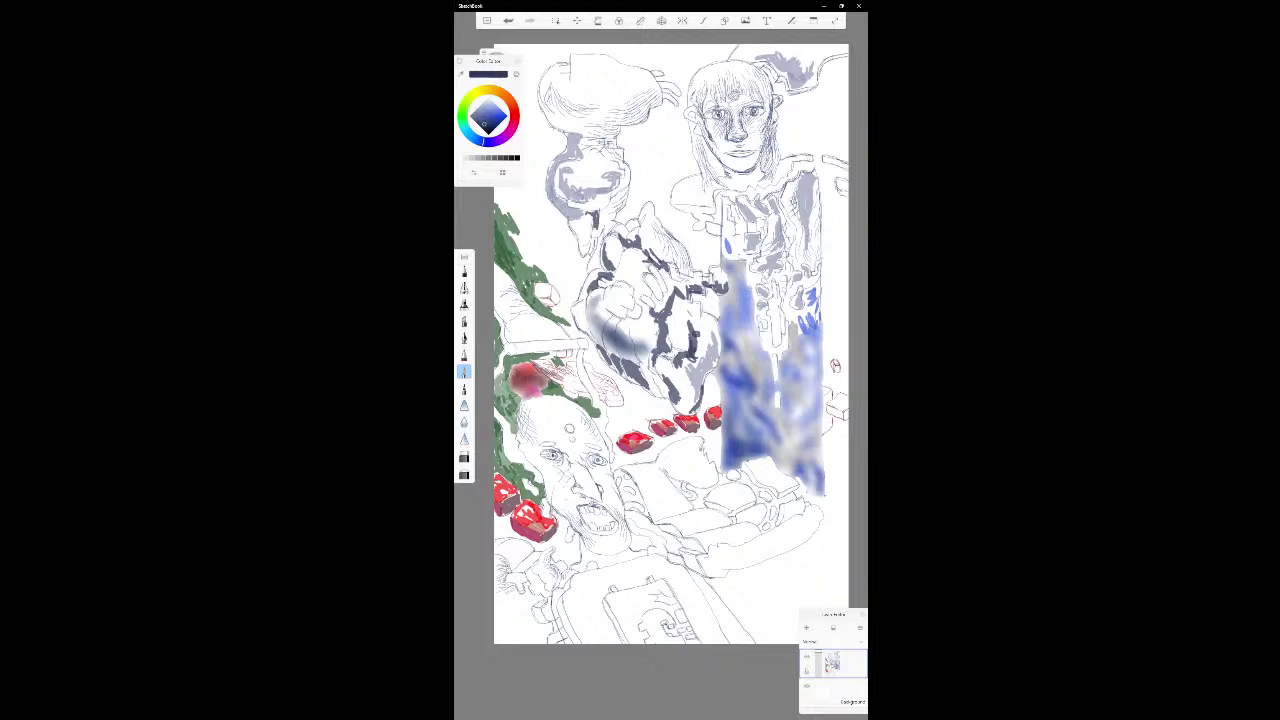
- Darken the upper-left figure's lower tip and the underside of the shape beside the long-haired head in blue-grey
{"action": "mouse_move", "coordinate": [588, 226]}
{"action": "left_mouse_down"}
{"action": "mouse_move", "coordinate": [586, 244]}
{"action": "mouse_move", "coordinate": [570, 222]}
{"action": "left_mouse_up"}
{"action": "left_click_drag", "start_coordinate": [776, 65], "coordinate": [771, 76]}
{"action": "mouse_move", "coordinate": [786, 78]}
{"action": "left_mouse_down"}
{"action": "mouse_move", "coordinate": [806, 94]}
{"action": "mouse_move", "coordinate": [849, 53]}
{"action": "left_mouse_up"}
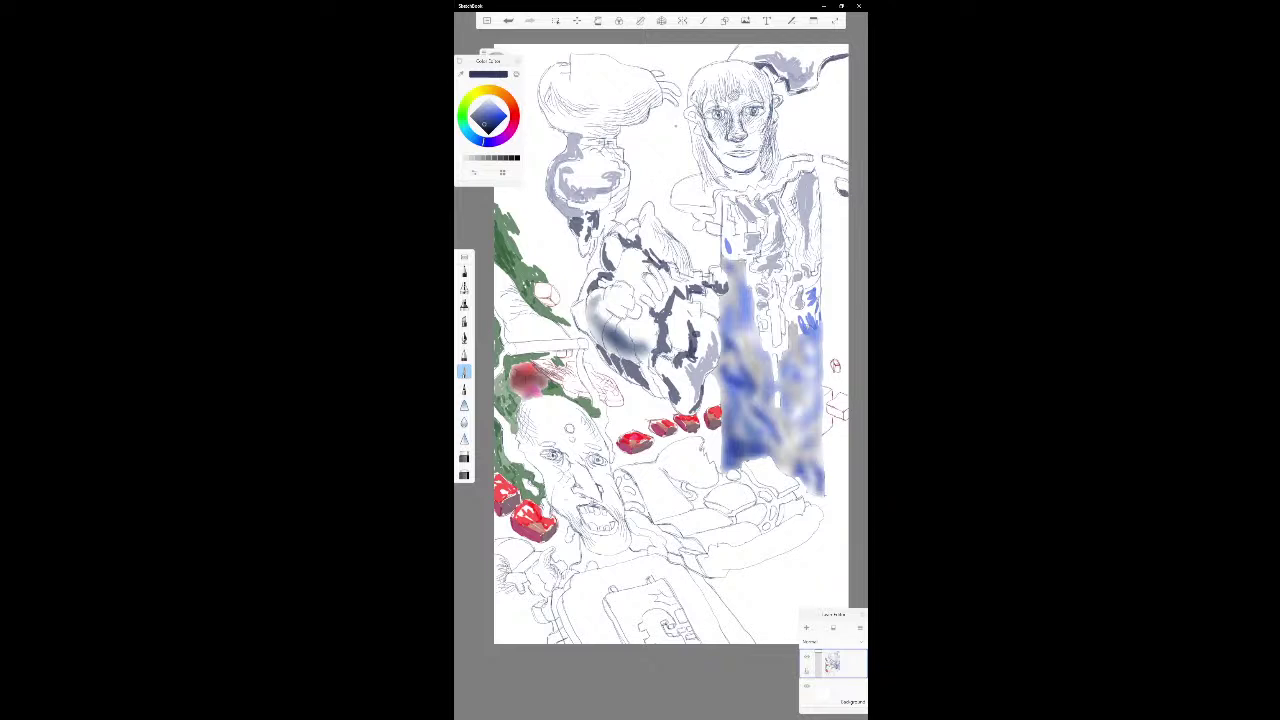
- Paint dark blue-grey shadows on the small shape beside the coat and around the details at the coat's waist
{"action": "mouse_move", "coordinate": [698, 207]}
{"action": "left_mouse_down"}
{"action": "mouse_move", "coordinate": [707, 217]}
{"action": "mouse_move", "coordinate": [678, 208]}
{"action": "mouse_move", "coordinate": [715, 221]}
{"action": "mouse_move", "coordinate": [704, 227]}
{"action": "left_mouse_up"}
{"action": "mouse_move", "coordinate": [747, 273]}
{"action": "left_mouse_down"}
{"action": "mouse_move", "coordinate": [757, 299]}
{"action": "mouse_move", "coordinate": [759, 259]}
{"action": "mouse_move", "coordinate": [757, 309]}
{"action": "left_mouse_up"}
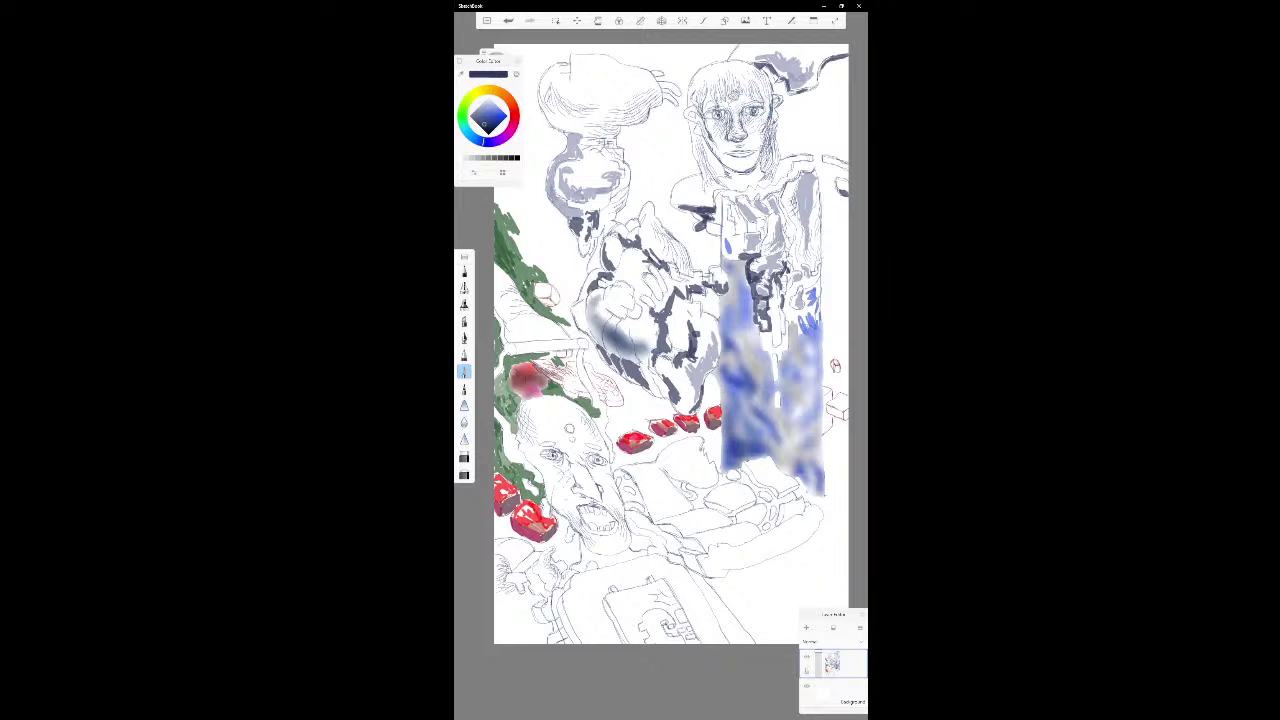
{"action": "mouse_move", "coordinate": [793, 320]}
{"action": "left_mouse_down"}
{"action": "mouse_move", "coordinate": [806, 334]}
{"action": "mouse_move", "coordinate": [791, 319]}
{"action": "mouse_move", "coordinate": [818, 322]}
{"action": "mouse_move", "coordinate": [802, 300]}
{"action": "mouse_move", "coordinate": [801, 236]}
{"action": "mouse_move", "coordinate": [817, 269]}
{"action": "mouse_move", "coordinate": [813, 257]}
{"action": "left_mouse_up"}
{"action": "left_click_drag", "start_coordinate": [819, 264], "coordinate": [818, 227]}
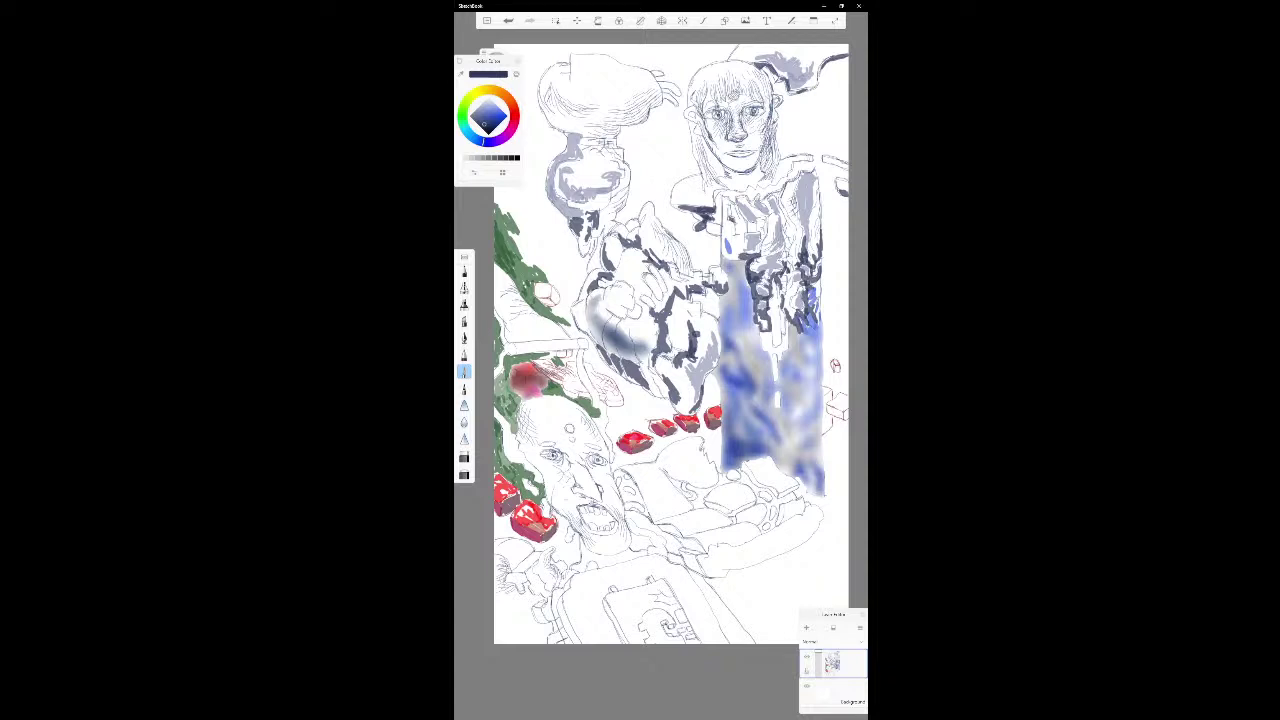
- Add dark blue-grey fold shadows to the coat's chest and below its central waist detail
{"action": "left_click_drag", "start_coordinate": [730, 203], "coordinate": [732, 218]}
{"action": "left_click_drag", "start_coordinate": [782, 201], "coordinate": [786, 215]}
{"action": "left_click_drag", "start_coordinate": [779, 189], "coordinate": [790, 227]}
{"action": "left_click_drag", "start_coordinate": [801, 228], "coordinate": [791, 255]}
{"action": "mouse_move", "coordinate": [766, 239]}
{"action": "left_mouse_down"}
{"action": "mouse_move", "coordinate": [758, 249]}
{"action": "mouse_move", "coordinate": [775, 195]}
{"action": "mouse_move", "coordinate": [813, 208]}
{"action": "mouse_move", "coordinate": [812, 221]}
{"action": "left_mouse_up"}
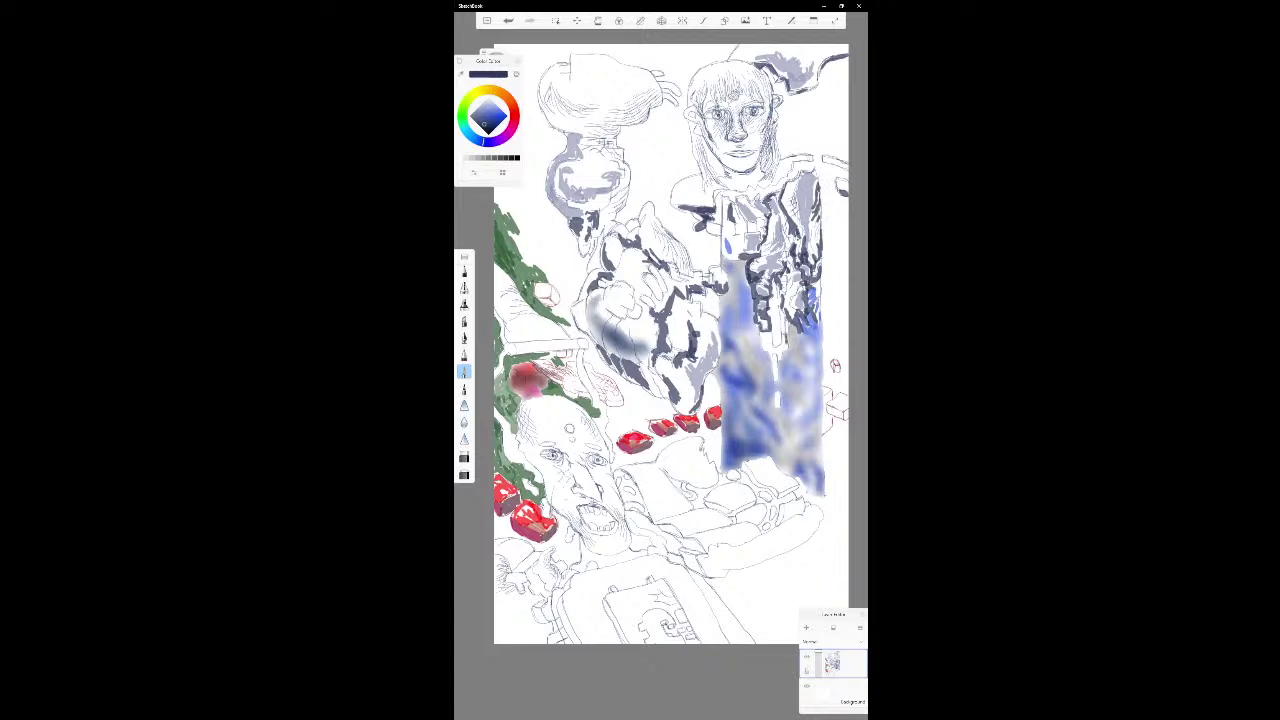
{"action": "mouse_move", "coordinate": [784, 339]}
{"action": "left_mouse_down"}
{"action": "mouse_move", "coordinate": [770, 359]}
{"action": "mouse_move", "coordinate": [762, 349]}
{"action": "left_mouse_up"}
{"action": "left_click_drag", "start_coordinate": [778, 347], "coordinate": [772, 355]}
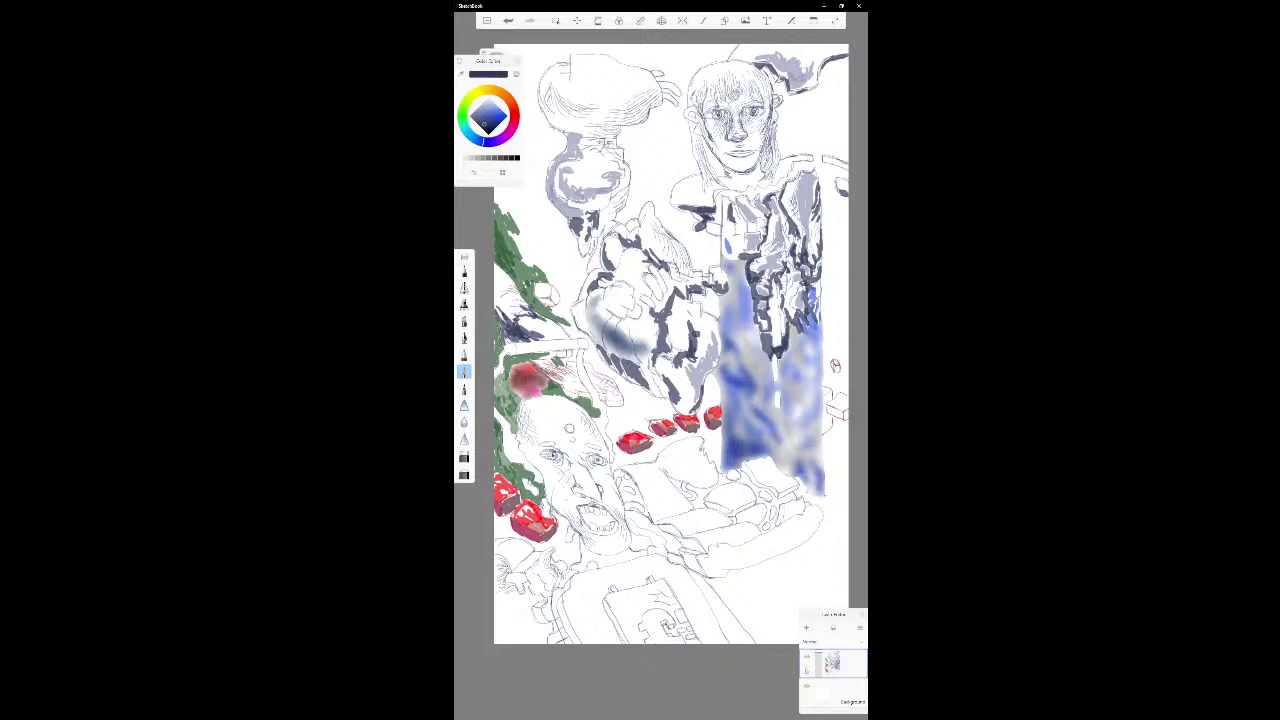
- Fill the sloping shape above the ledge with dark blue-grey hatched strokes, leaving white gaps between them
{"action": "left_click_drag", "start_coordinate": [506, 308], "coordinate": [568, 343]}
{"action": "mouse_move", "coordinate": [540, 332]}
{"action": "left_mouse_down"}
{"action": "mouse_move", "coordinate": [568, 338]}
{"action": "mouse_move", "coordinate": [568, 326]}
{"action": "left_mouse_up"}
{"action": "mouse_move", "coordinate": [554, 334]}
{"action": "left_mouse_down"}
{"action": "mouse_move", "coordinate": [566, 322]}
{"action": "mouse_move", "coordinate": [498, 306]}
{"action": "left_mouse_up"}
{"action": "left_click_drag", "start_coordinate": [510, 298], "coordinate": [493, 301]}
{"action": "mouse_move", "coordinate": [513, 301]}
{"action": "left_mouse_down"}
{"action": "mouse_move", "coordinate": [505, 311]}
{"action": "mouse_move", "coordinate": [497, 293]}
{"action": "left_mouse_up"}
{"action": "mouse_move", "coordinate": [511, 287]}
{"action": "left_mouse_down"}
{"action": "mouse_move", "coordinate": [495, 299]}
{"action": "mouse_move", "coordinate": [509, 301]}
{"action": "mouse_move", "coordinate": [497, 281]}
{"action": "left_mouse_up"}
{"action": "left_click_drag", "start_coordinate": [505, 269], "coordinate": [496, 288]}
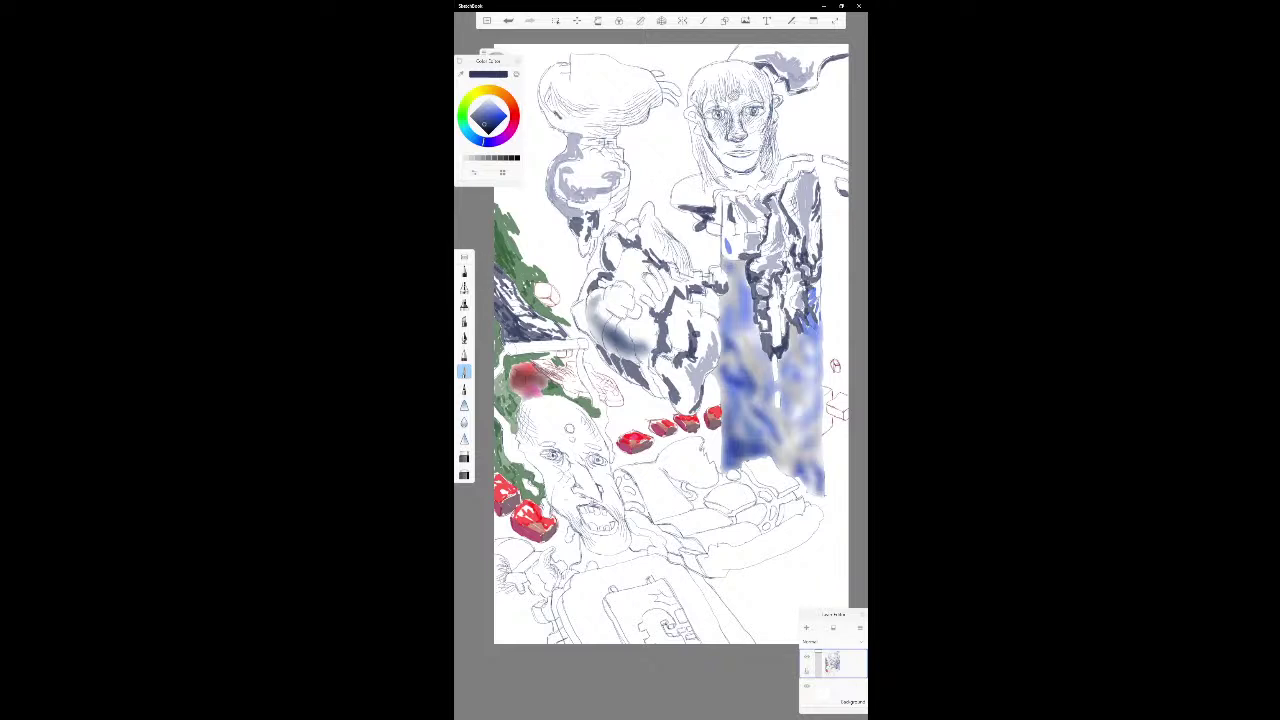
- Paint dark blue-grey shadows over the rounded top and neck of the upper-left figure
{"action": "mouse_move", "coordinate": [548, 84]}
{"action": "left_mouse_down"}
{"action": "mouse_move", "coordinate": [550, 120]}
{"action": "mouse_move", "coordinate": [580, 124]}
{"action": "mouse_move", "coordinate": [546, 118]}
{"action": "mouse_move", "coordinate": [589, 135]}
{"action": "mouse_move", "coordinate": [538, 78]}
{"action": "mouse_move", "coordinate": [554, 64]}
{"action": "mouse_move", "coordinate": [570, 72]}
{"action": "mouse_move", "coordinate": [558, 64]}
{"action": "left_mouse_up"}
{"action": "mouse_move", "coordinate": [614, 127]}
{"action": "left_mouse_down"}
{"action": "mouse_move", "coordinate": [648, 117]}
{"action": "mouse_move", "coordinate": [656, 93]}
{"action": "mouse_move", "coordinate": [617, 117]}
{"action": "mouse_move", "coordinate": [616, 133]}
{"action": "mouse_move", "coordinate": [607, 121]}
{"action": "mouse_move", "coordinate": [662, 83]}
{"action": "mouse_move", "coordinate": [613, 61]}
{"action": "mouse_move", "coordinate": [600, 84]}
{"action": "mouse_move", "coordinate": [646, 79]}
{"action": "mouse_move", "coordinate": [596, 68]}
{"action": "left_mouse_up"}
{"action": "mouse_move", "coordinate": [604, 65]}
{"action": "left_mouse_down"}
{"action": "mouse_move", "coordinate": [572, 102]}
{"action": "mouse_move", "coordinate": [593, 99]}
{"action": "left_mouse_up"}
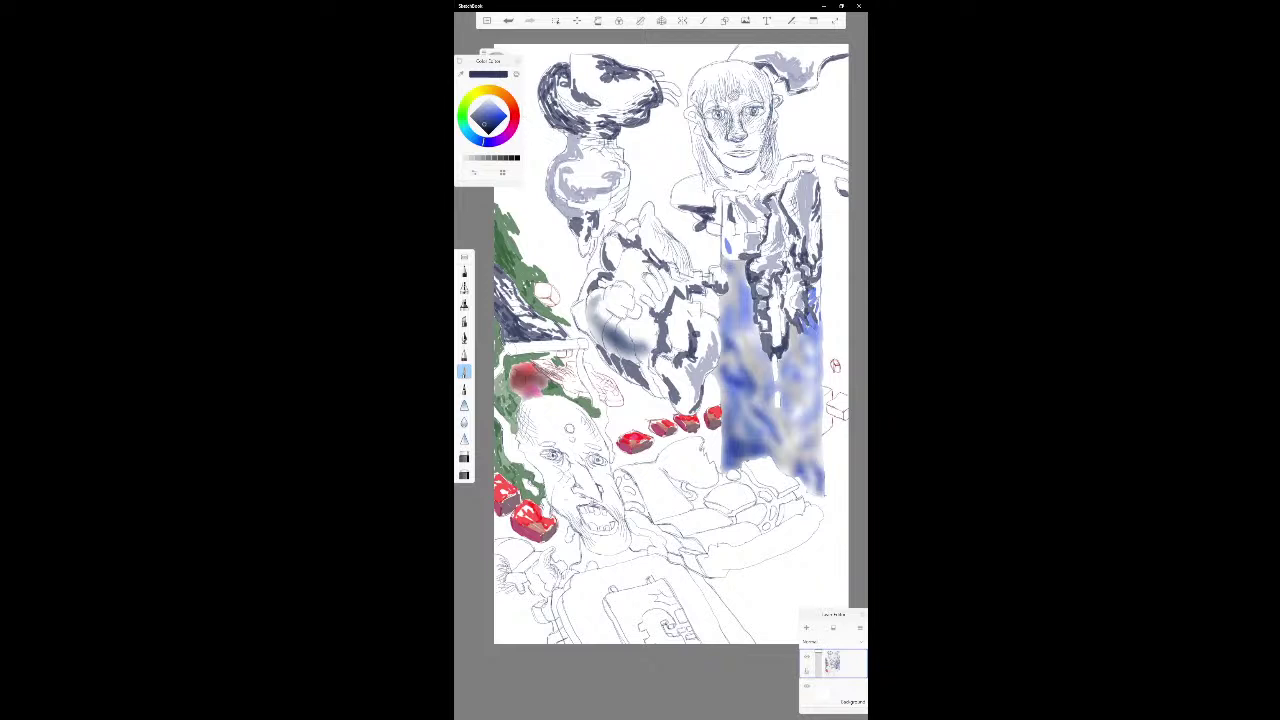
{"action": "mouse_move", "coordinate": [610, 159]}
{"action": "left_mouse_down"}
{"action": "mouse_move", "coordinate": [627, 172]}
{"action": "mouse_move", "coordinate": [607, 151]}
{"action": "left_mouse_up"}
- Paint dark blue-grey shadows in the lower-left corner of the drawing and beneath the bald head's chin
{"action": "left_click_drag", "start_coordinate": [552, 625], "coordinate": [543, 636]}
{"action": "mouse_move", "coordinate": [544, 627]}
{"action": "left_mouse_down"}
{"action": "mouse_move", "coordinate": [528, 635]}
{"action": "mouse_move", "coordinate": [528, 611]}
{"action": "mouse_move", "coordinate": [522, 631]}
{"action": "mouse_move", "coordinate": [547, 643]}
{"action": "mouse_move", "coordinate": [525, 640]}
{"action": "mouse_move", "coordinate": [509, 618]}
{"action": "mouse_move", "coordinate": [522, 607]}
{"action": "left_mouse_up"}
{"action": "mouse_move", "coordinate": [517, 615]}
{"action": "left_mouse_down"}
{"action": "mouse_move", "coordinate": [544, 595]}
{"action": "mouse_move", "coordinate": [517, 589]}
{"action": "left_mouse_up"}
{"action": "mouse_move", "coordinate": [509, 601]}
{"action": "left_mouse_down"}
{"action": "mouse_move", "coordinate": [594, 552]}
{"action": "mouse_move", "coordinate": [582, 541]}
{"action": "mouse_move", "coordinate": [598, 549]}
{"action": "left_mouse_up"}
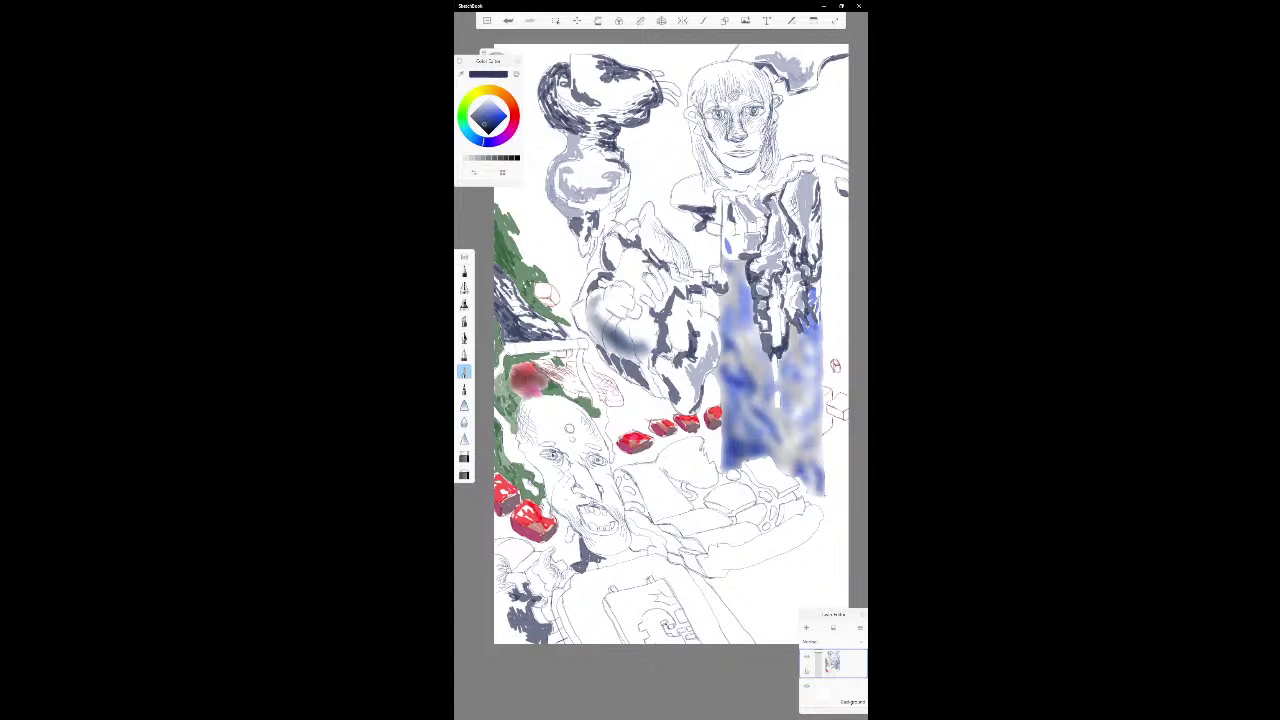
{"action": "mouse_move", "coordinate": [582, 564]}
{"action": "left_mouse_down"}
{"action": "mouse_move", "coordinate": [594, 552]}
{"action": "mouse_move", "coordinate": [617, 561]}
{"action": "left_mouse_up"}
{"action": "left_click_drag", "start_coordinate": [593, 563], "coordinate": [626, 555]}
- Add dark blue-grey shadows over the green beside the bald head and along the ledge above it
{"action": "mouse_move", "coordinate": [507, 443]}
{"action": "left_mouse_down"}
{"action": "mouse_move", "coordinate": [542, 484]}
{"action": "mouse_move", "coordinate": [531, 471]}
{"action": "left_mouse_up"}
{"action": "left_click_drag", "start_coordinate": [509, 453], "coordinate": [523, 463]}
{"action": "left_click_drag", "start_coordinate": [507, 457], "coordinate": [543, 483]}
{"action": "left_click_drag", "start_coordinate": [525, 467], "coordinate": [531, 479]}
{"action": "mouse_move", "coordinate": [507, 437]}
{"action": "left_mouse_down"}
{"action": "mouse_move", "coordinate": [521, 453]}
{"action": "mouse_move", "coordinate": [498, 429]}
{"action": "left_mouse_up"}
{"action": "mouse_move", "coordinate": [502, 370]}
{"action": "left_mouse_down"}
{"action": "mouse_move", "coordinate": [494, 380]}
{"action": "mouse_move", "coordinate": [517, 356]}
{"action": "left_mouse_up"}
{"action": "mouse_move", "coordinate": [543, 346]}
{"action": "left_mouse_down"}
{"action": "mouse_move", "coordinate": [521, 356]}
{"action": "mouse_move", "coordinate": [570, 352]}
{"action": "mouse_move", "coordinate": [516, 352]}
{"action": "mouse_move", "coordinate": [551, 353]}
{"action": "left_mouse_up"}
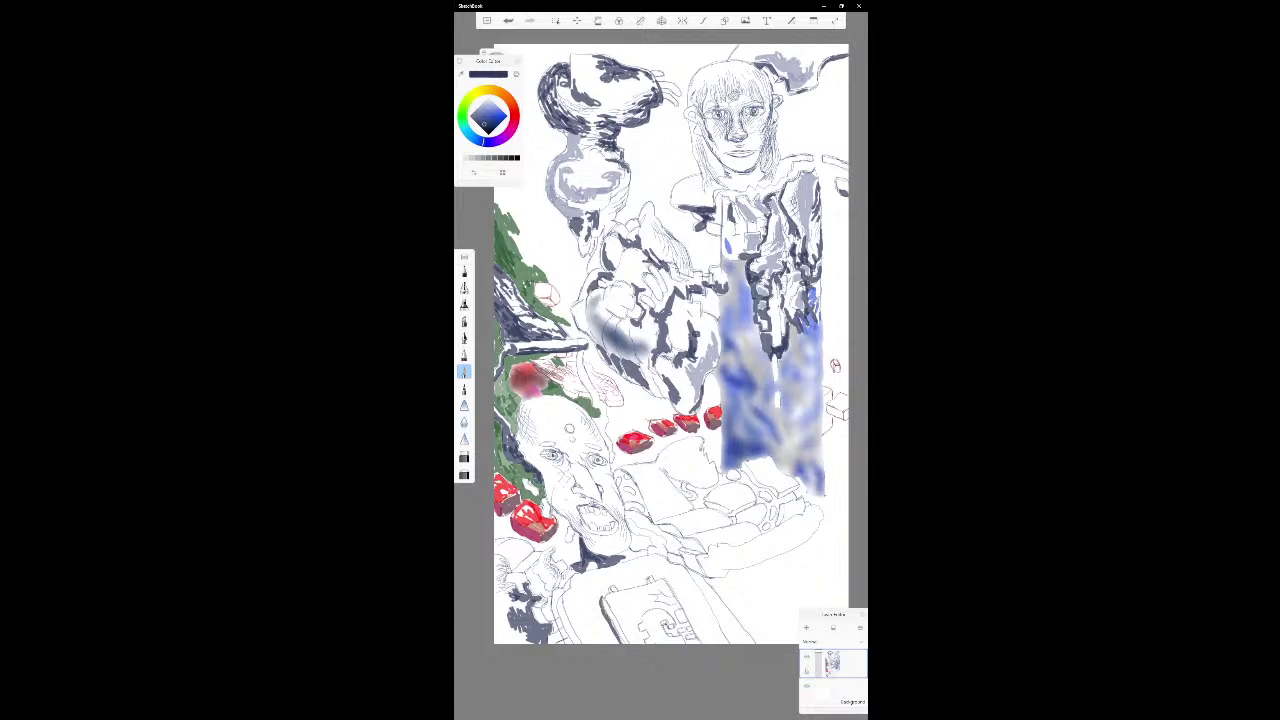
- Paint dark blue-grey shadows along the sides of the framed panel at the bottom and the area beside it
{"action": "mouse_move", "coordinate": [602, 618]}
{"action": "left_mouse_down"}
{"action": "mouse_move", "coordinate": [677, 626]}
{"action": "mouse_move", "coordinate": [689, 608]}
{"action": "mouse_move", "coordinate": [716, 644]}
{"action": "left_mouse_up"}
{"action": "mouse_move", "coordinate": [680, 600]}
{"action": "left_mouse_down"}
{"action": "mouse_move", "coordinate": [702, 630]}
{"action": "mouse_move", "coordinate": [670, 588]}
{"action": "mouse_move", "coordinate": [686, 596]}
{"action": "left_mouse_up"}
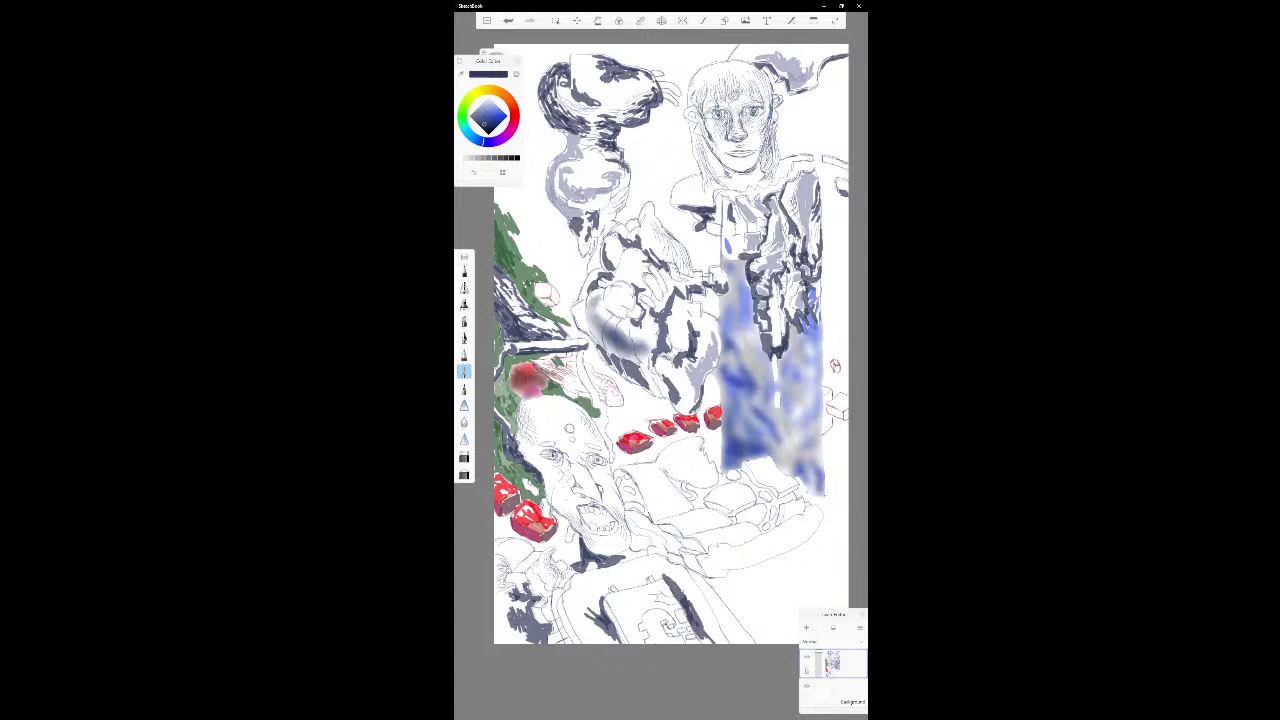
{"action": "mouse_move", "coordinate": [590, 592]}
{"action": "left_mouse_down"}
{"action": "mouse_move", "coordinate": [604, 614]}
{"action": "mouse_move", "coordinate": [574, 624]}
{"action": "mouse_move", "coordinate": [572, 606]}
{"action": "mouse_move", "coordinate": [574, 628]}
{"action": "mouse_move", "coordinate": [565, 597]}
{"action": "mouse_move", "coordinate": [574, 637]}
{"action": "left_mouse_up"}
{"action": "left_click_drag", "start_coordinate": [592, 632], "coordinate": [578, 641]}
{"action": "left_click_drag", "start_coordinate": [612, 632], "coordinate": [610, 646]}
{"action": "left_click_drag", "start_coordinate": [624, 632], "coordinate": [602, 637]}
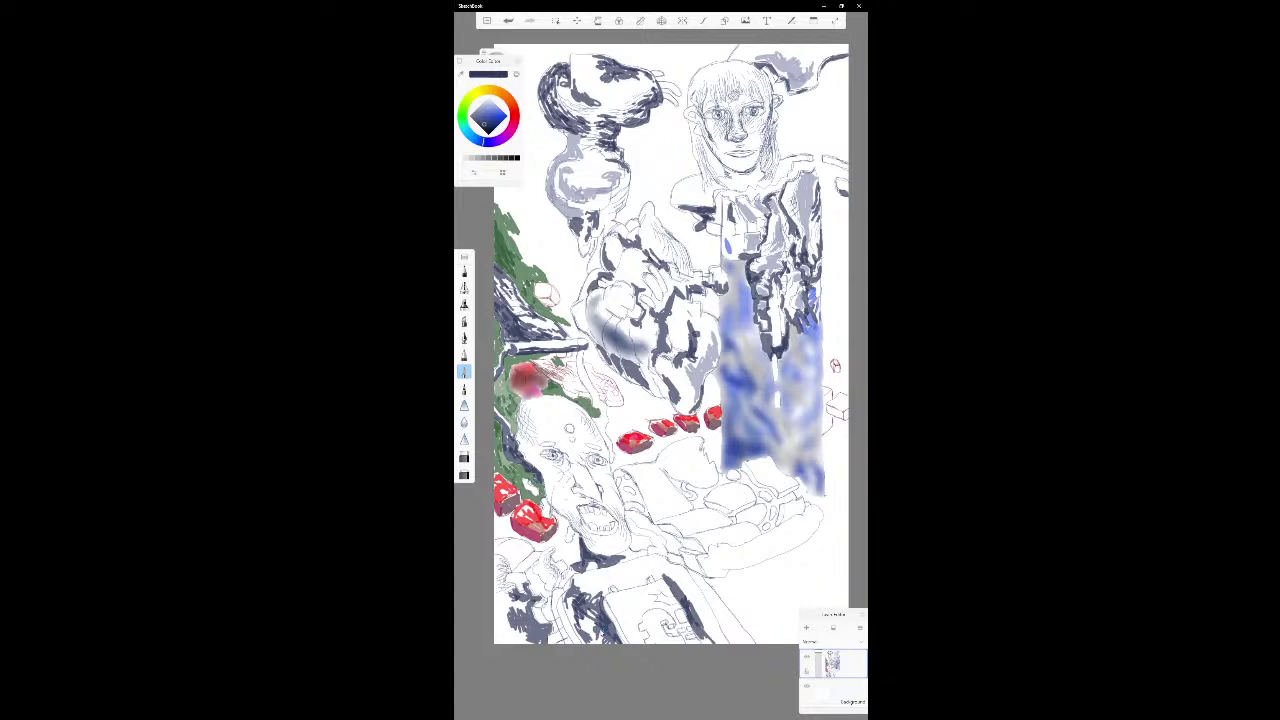
- Pick a bright blue and paint over the shaded area beside and above the framed panel at the bottom
{"action": "left_click_drag", "start_coordinate": [491, 122], "coordinate": [498, 117]}
{"action": "left_click_drag", "start_coordinate": [584, 632], "coordinate": [593, 615]}
{"action": "left_click_drag", "start_coordinate": [588, 629], "coordinate": [605, 591]}
{"action": "mouse_move", "coordinate": [613, 591]}
{"action": "left_mouse_down"}
{"action": "mouse_move", "coordinate": [632, 583]}
{"action": "mouse_move", "coordinate": [573, 600]}
{"action": "mouse_move", "coordinate": [582, 631]}
{"action": "left_mouse_up"}
{"action": "mouse_move", "coordinate": [569, 634]}
{"action": "left_mouse_down"}
{"action": "mouse_move", "coordinate": [574, 617]}
{"action": "mouse_move", "coordinate": [607, 632]}
{"action": "mouse_move", "coordinate": [572, 601]}
{"action": "mouse_move", "coordinate": [581, 579]}
{"action": "mouse_move", "coordinate": [603, 579]}
{"action": "mouse_move", "coordinate": [584, 572]}
{"action": "left_mouse_up"}
{"action": "left_click_drag", "start_coordinate": [578, 582], "coordinate": [617, 566]}
{"action": "left_click_drag", "start_coordinate": [607, 572], "coordinate": [623, 564]}
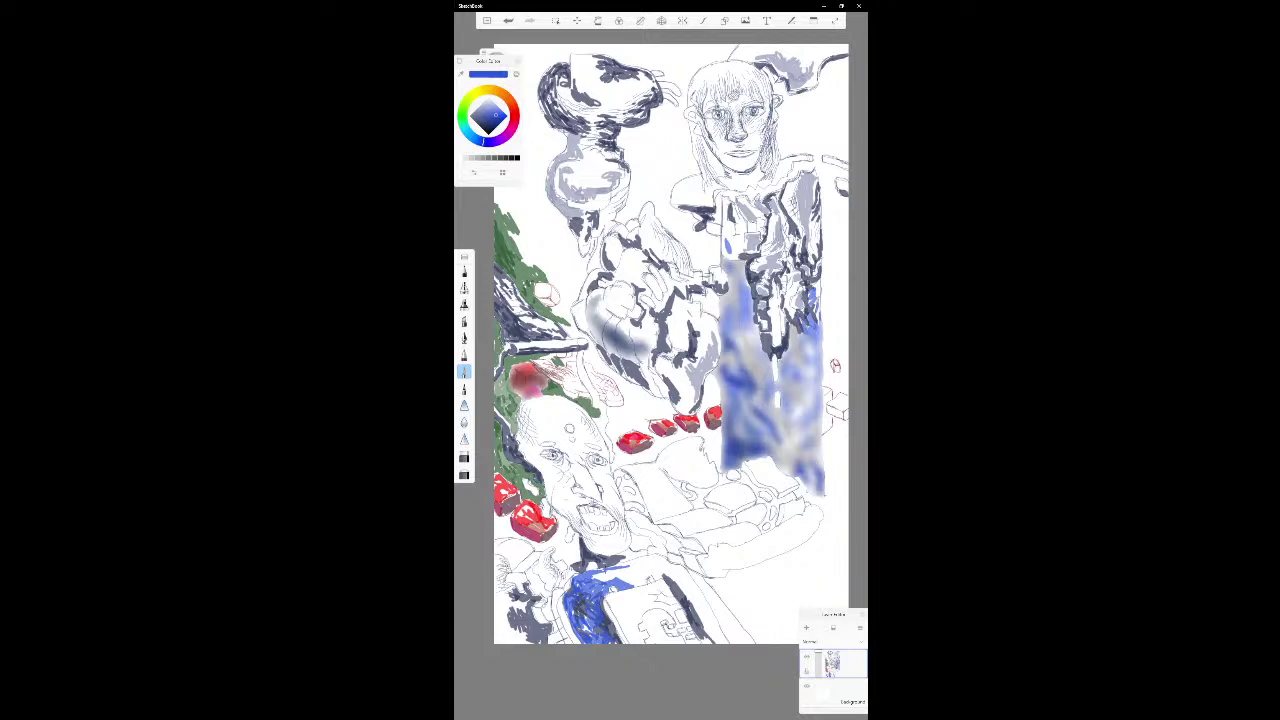
- Paint bright blue patches over the bald head's forehead, eye areas, cheeks and chin
{"action": "mouse_move", "coordinate": [562, 432]}
{"action": "left_mouse_down"}
{"action": "mouse_move", "coordinate": [576, 425]}
{"action": "mouse_move", "coordinate": [578, 446]}
{"action": "mouse_move", "coordinate": [556, 424]}
{"action": "mouse_move", "coordinate": [550, 434]}
{"action": "mouse_move", "coordinate": [550, 414]}
{"action": "mouse_move", "coordinate": [564, 422]}
{"action": "mouse_move", "coordinate": [541, 411]}
{"action": "left_mouse_up"}
{"action": "left_click_drag", "start_coordinate": [579, 452], "coordinate": [579, 437]}
{"action": "mouse_move", "coordinate": [572, 472]}
{"action": "left_mouse_down"}
{"action": "mouse_move", "coordinate": [596, 498]}
{"action": "mouse_move", "coordinate": [582, 487]}
{"action": "mouse_move", "coordinate": [619, 491]}
{"action": "mouse_move", "coordinate": [611, 476]}
{"action": "mouse_move", "coordinate": [547, 464]}
{"action": "mouse_move", "coordinate": [547, 483]}
{"action": "mouse_move", "coordinate": [559, 483]}
{"action": "mouse_move", "coordinate": [526, 463]}
{"action": "mouse_move", "coordinate": [523, 439]}
{"action": "mouse_move", "coordinate": [559, 455]}
{"action": "mouse_move", "coordinate": [592, 424]}
{"action": "mouse_move", "coordinate": [603, 439]}
{"action": "left_mouse_up"}
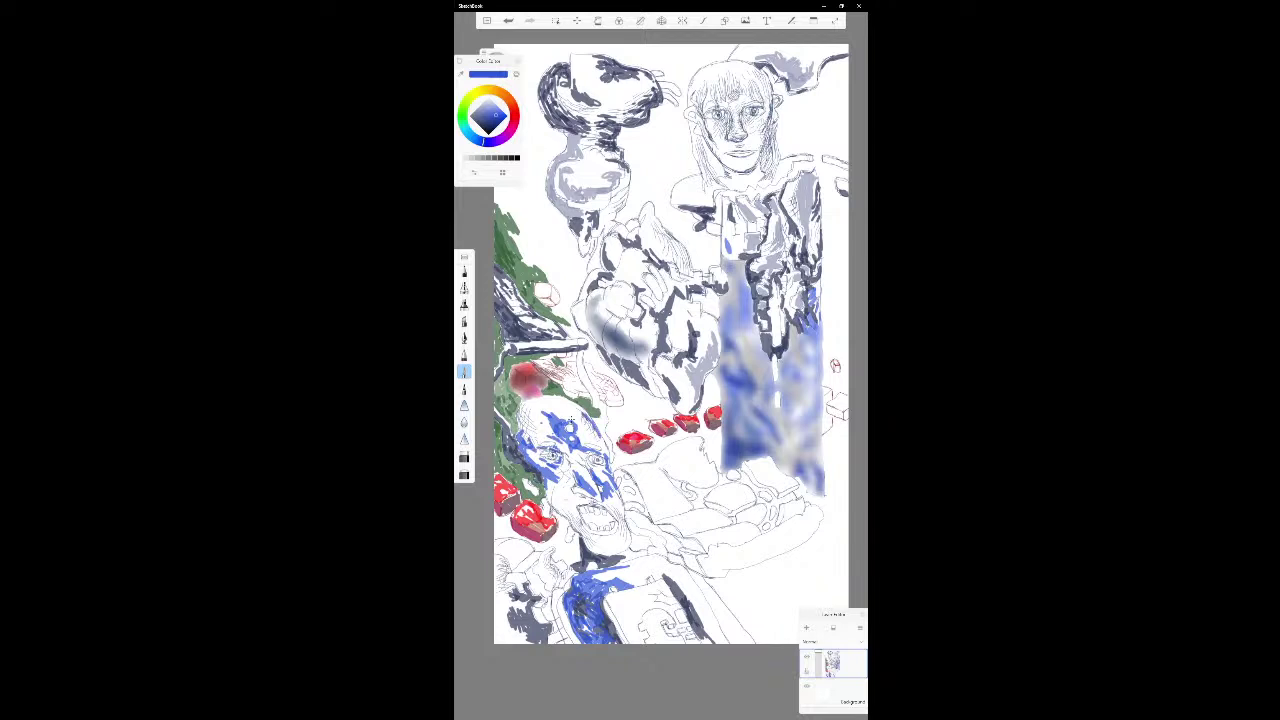
{"action": "mouse_move", "coordinate": [597, 533]}
{"action": "left_mouse_down"}
{"action": "mouse_move", "coordinate": [607, 541]}
{"action": "mouse_move", "coordinate": [559, 517]}
{"action": "mouse_move", "coordinate": [550, 472]}
{"action": "mouse_move", "coordinate": [566, 519]}
{"action": "mouse_move", "coordinate": [570, 499]}
{"action": "left_mouse_up"}
- Fill the white areas of the dark-shaded rounded form in the drawing's upper-left area with bright blue
{"action": "mouse_move", "coordinate": [640, 106]}
{"action": "left_mouse_down"}
{"action": "mouse_move", "coordinate": [606, 113]}
{"action": "mouse_move", "coordinate": [650, 98]}
{"action": "mouse_move", "coordinate": [626, 100]}
{"action": "mouse_move", "coordinate": [638, 74]}
{"action": "mouse_move", "coordinate": [590, 78]}
{"action": "mouse_move", "coordinate": [604, 104]}
{"action": "mouse_move", "coordinate": [574, 90]}
{"action": "mouse_move", "coordinate": [570, 108]}
{"action": "mouse_move", "coordinate": [590, 100]}
{"action": "mouse_move", "coordinate": [572, 96]}
{"action": "mouse_move", "coordinate": [604, 126]}
{"action": "mouse_move", "coordinate": [564, 118]}
{"action": "mouse_move", "coordinate": [558, 100]}
{"action": "mouse_move", "coordinate": [592, 118]}
{"action": "left_mouse_up"}
{"action": "left_click_drag", "start_coordinate": [562, 76], "coordinate": [555, 87]}
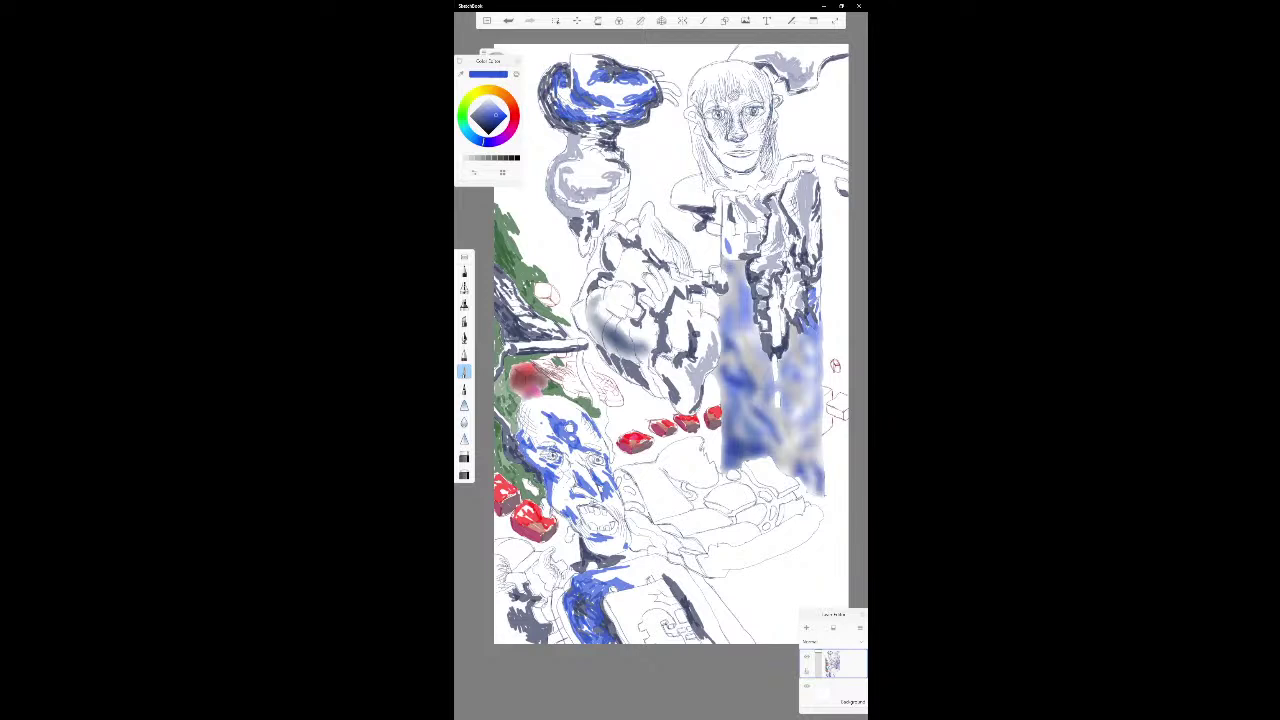
{"action": "mouse_move", "coordinate": [598, 70]}
{"action": "left_mouse_down"}
{"action": "mouse_move", "coordinate": [590, 61]}
{"action": "mouse_move", "coordinate": [604, 57]}
{"action": "mouse_move", "coordinate": [577, 55]}
{"action": "left_mouse_up"}
- Paint bright blue over the grey-shaded shape beside the long-haired head at the drawing's upper-right corner
{"action": "mouse_move", "coordinate": [808, 82]}
{"action": "left_mouse_down"}
{"action": "mouse_move", "coordinate": [847, 49]}
{"action": "mouse_move", "coordinate": [805, 79]}
{"action": "left_mouse_up"}
{"action": "mouse_move", "coordinate": [807, 69]}
{"action": "left_mouse_down"}
{"action": "mouse_move", "coordinate": [797, 83]}
{"action": "mouse_move", "coordinate": [736, 58]}
{"action": "left_mouse_up"}
{"action": "mouse_move", "coordinate": [752, 53]}
{"action": "left_mouse_down"}
{"action": "mouse_move", "coordinate": [737, 58]}
{"action": "mouse_move", "coordinate": [749, 62]}
{"action": "left_mouse_up"}
{"action": "mouse_move", "coordinate": [760, 49]}
{"action": "left_mouse_down"}
{"action": "mouse_move", "coordinate": [740, 51]}
{"action": "mouse_move", "coordinate": [811, 63]}
{"action": "left_mouse_up"}
{"action": "left_click_drag", "start_coordinate": [816, 44], "coordinate": [804, 57]}
{"action": "left_click_drag", "start_coordinate": [810, 49], "coordinate": [809, 79]}
{"action": "mouse_move", "coordinate": [815, 75]}
{"action": "left_mouse_down"}
{"action": "mouse_move", "coordinate": [801, 83]}
{"action": "mouse_move", "coordinate": [792, 58]}
{"action": "left_mouse_up"}
{"action": "left_click_drag", "start_coordinate": [800, 50], "coordinate": [787, 60]}
{"action": "left_click_drag", "start_coordinate": [807, 55], "coordinate": [790, 63]}
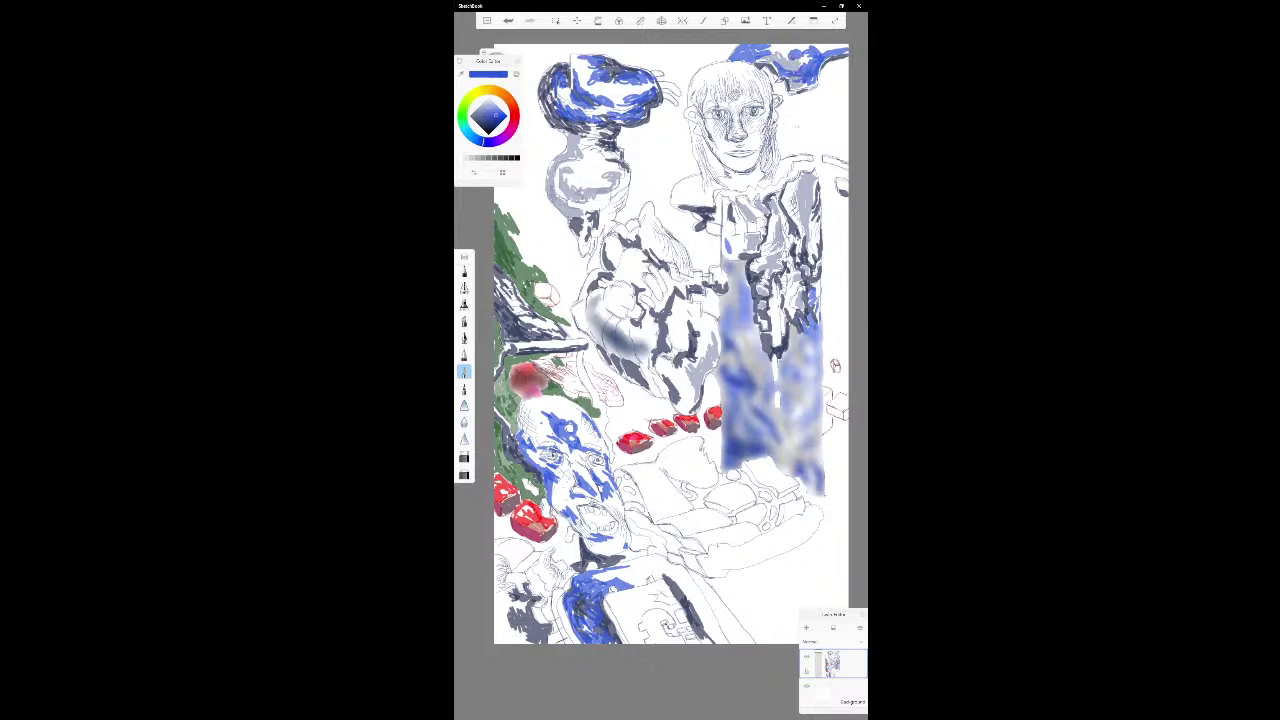
- Add bright blue streaks inside the dark hanging folds at the middle of the coat
{"action": "left_click_drag", "start_coordinate": [778, 320], "coordinate": [778, 342]}
{"action": "mouse_move", "coordinate": [779, 310]}
{"action": "left_mouse_down"}
{"action": "mouse_move", "coordinate": [779, 332]}
{"action": "mouse_move", "coordinate": [777, 316]}
{"action": "left_mouse_up"}
{"action": "left_click_drag", "start_coordinate": [778, 320], "coordinate": [779, 346]}
{"action": "left_click_drag", "start_coordinate": [777, 294], "coordinate": [777, 320]}
{"action": "left_click_drag", "start_coordinate": [776, 320], "coordinate": [774, 336]}
{"action": "left_click_drag", "start_coordinate": [774, 308], "coordinate": [774, 340]}
{"action": "left_click_drag", "start_coordinate": [775, 328], "coordinate": [775, 348]}
{"action": "left_click_drag", "start_coordinate": [774, 294], "coordinate": [774, 316]}
{"action": "mouse_move", "coordinate": [773, 296]}
{"action": "left_mouse_down"}
{"action": "mouse_move", "coordinate": [783, 334]}
{"action": "mouse_move", "coordinate": [799, 281]}
{"action": "mouse_move", "coordinate": [788, 294]}
{"action": "left_mouse_up"}
- Paint bright blue patches between the grey folds on the coat's chest
{"action": "mouse_move", "coordinate": [793, 292]}
{"action": "left_mouse_down"}
{"action": "mouse_move", "coordinate": [783, 248]}
{"action": "mouse_move", "coordinate": [762, 257]}
{"action": "mouse_move", "coordinate": [763, 244]}
{"action": "left_mouse_up"}
{"action": "left_click_drag", "start_coordinate": [769, 256], "coordinate": [767, 232]}
{"action": "mouse_move", "coordinate": [769, 240]}
{"action": "left_mouse_down"}
{"action": "mouse_move", "coordinate": [772, 220]}
{"action": "mouse_move", "coordinate": [740, 240]}
{"action": "left_mouse_up"}
{"action": "left_click_drag", "start_coordinate": [740, 248], "coordinate": [738, 234]}
{"action": "mouse_move", "coordinate": [738, 244]}
{"action": "left_mouse_down"}
{"action": "mouse_move", "coordinate": [731, 232]}
{"action": "mouse_move", "coordinate": [763, 224]}
{"action": "mouse_move", "coordinate": [747, 193]}
{"action": "left_mouse_up"}
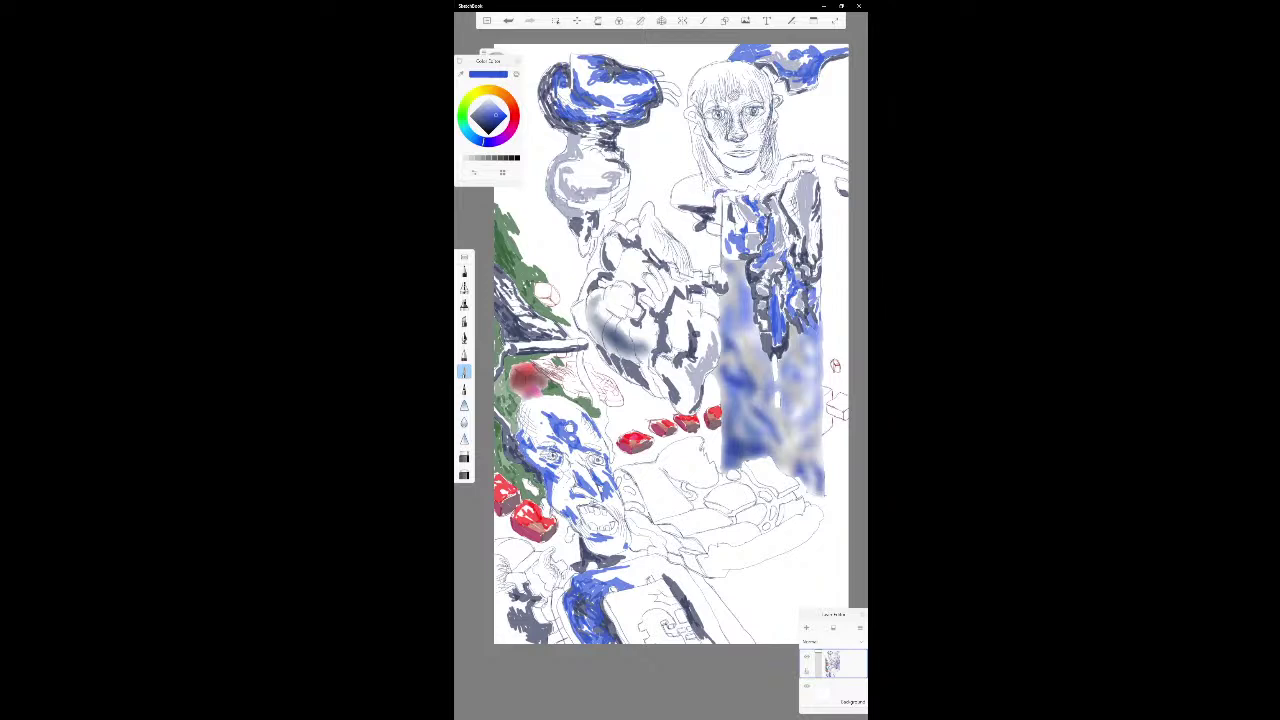
- Add bright blue along the standing figure's shoulder line and down the coat's upper-left edge
{"action": "mouse_move", "coordinate": [807, 160]}
{"action": "left_mouse_down"}
{"action": "mouse_move", "coordinate": [843, 191]}
{"action": "mouse_move", "coordinate": [846, 167]}
{"action": "mouse_move", "coordinate": [835, 166]}
{"action": "mouse_move", "coordinate": [849, 186]}
{"action": "left_mouse_up"}
{"action": "left_click_drag", "start_coordinate": [735, 249], "coordinate": [733, 259]}
{"action": "mouse_move", "coordinate": [727, 249]}
{"action": "left_mouse_down"}
{"action": "mouse_move", "coordinate": [737, 257]}
{"action": "mouse_move", "coordinate": [725, 235]}
{"action": "mouse_move", "coordinate": [733, 249]}
{"action": "left_mouse_up"}
{"action": "left_click_drag", "start_coordinate": [723, 203], "coordinate": [725, 233]}
{"action": "left_click_drag", "start_coordinate": [722, 197], "coordinate": [726, 227]}
- Blend the upper green area at the drawing's left edge, and paint green strokes beneath the grey rounded form
{"action": "left_click", "coordinate": [464, 422]}
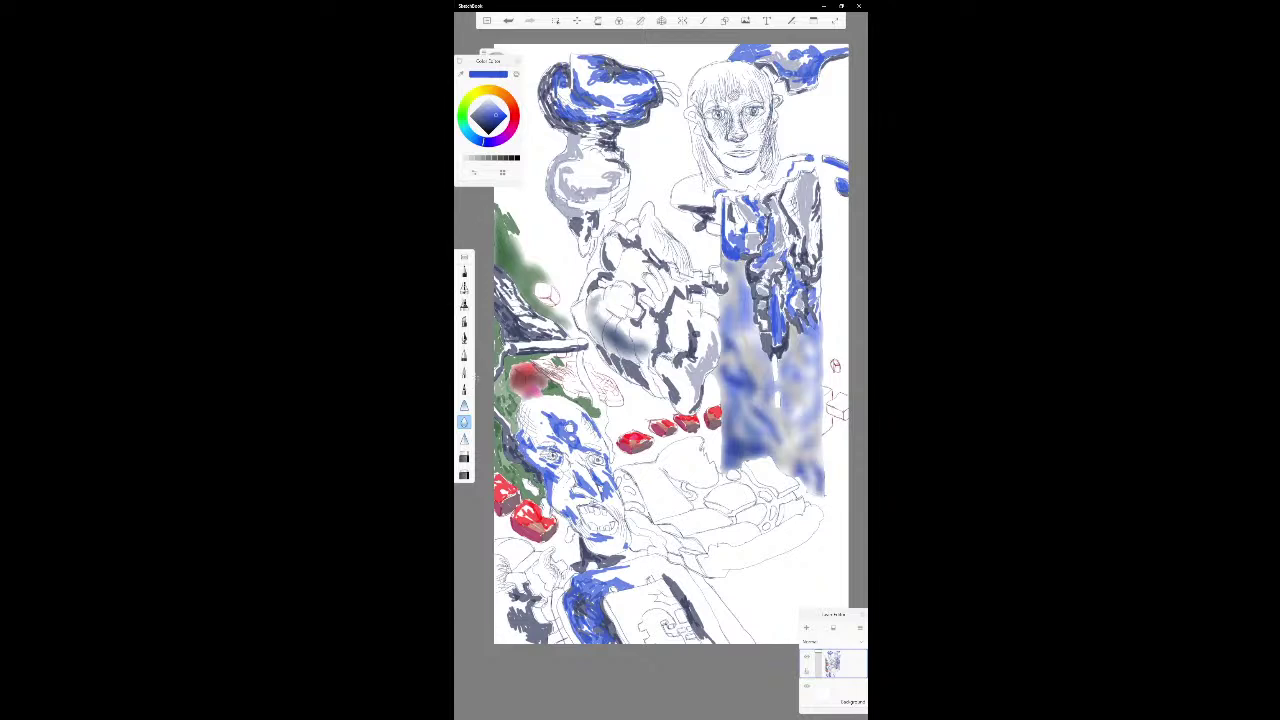
{"action": "left_click", "coordinate": [464, 388]}
{"action": "left_click", "coordinate": [464, 371]}
{"action": "left_click", "coordinate": [465, 115]}
{"action": "left_click", "coordinate": [485, 126]}
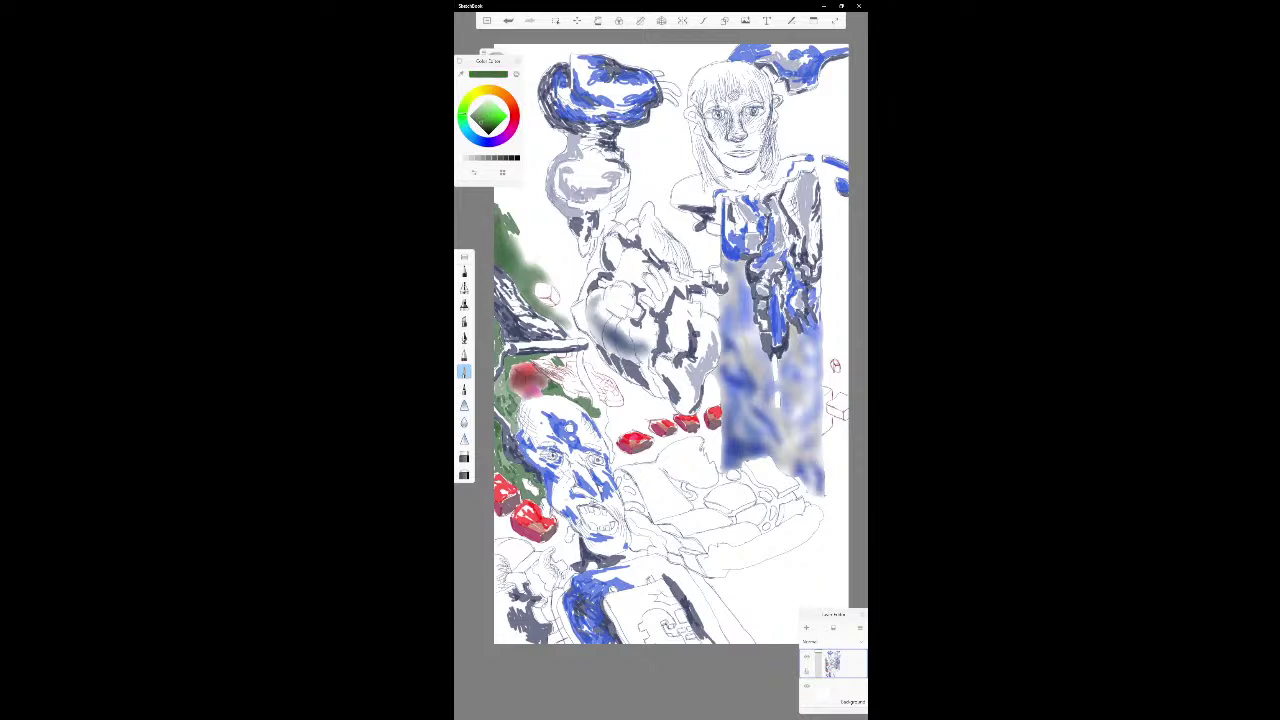
{"action": "mouse_move", "coordinate": [548, 248]}
{"action": "left_mouse_down"}
{"action": "mouse_move", "coordinate": [574, 222]}
{"action": "mouse_move", "coordinate": [568, 246]}
{"action": "left_mouse_up"}
- Pick a dark teal and add short strokes over the green areas below the grey rounded form
{"action": "left_click_drag", "start_coordinate": [481, 141], "coordinate": [474, 132]}
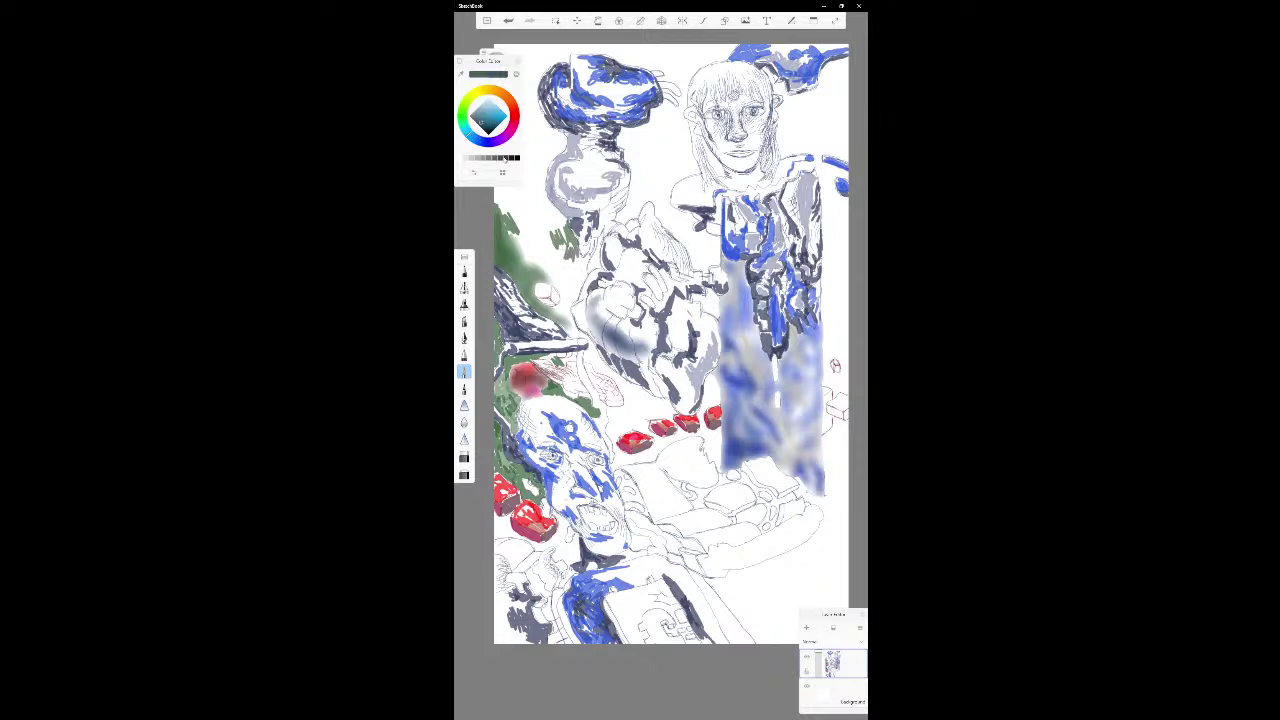
{"action": "left_click_drag", "start_coordinate": [548, 238], "coordinate": [556, 222]}
{"action": "left_click_drag", "start_coordinate": [552, 238], "coordinate": [562, 218]}
{"action": "left_click_drag", "start_coordinate": [542, 262], "coordinate": [532, 260]}
- Pick a muted grey-green and paint strokes joining the green areas between the left edge and the central figure
{"action": "left_click", "coordinate": [463, 121]}
{"action": "mouse_move", "coordinate": [484, 116]}
{"action": "left_mouse_down"}
{"action": "mouse_move", "coordinate": [484, 131]}
{"action": "mouse_move", "coordinate": [473, 110]}
{"action": "left_mouse_up"}
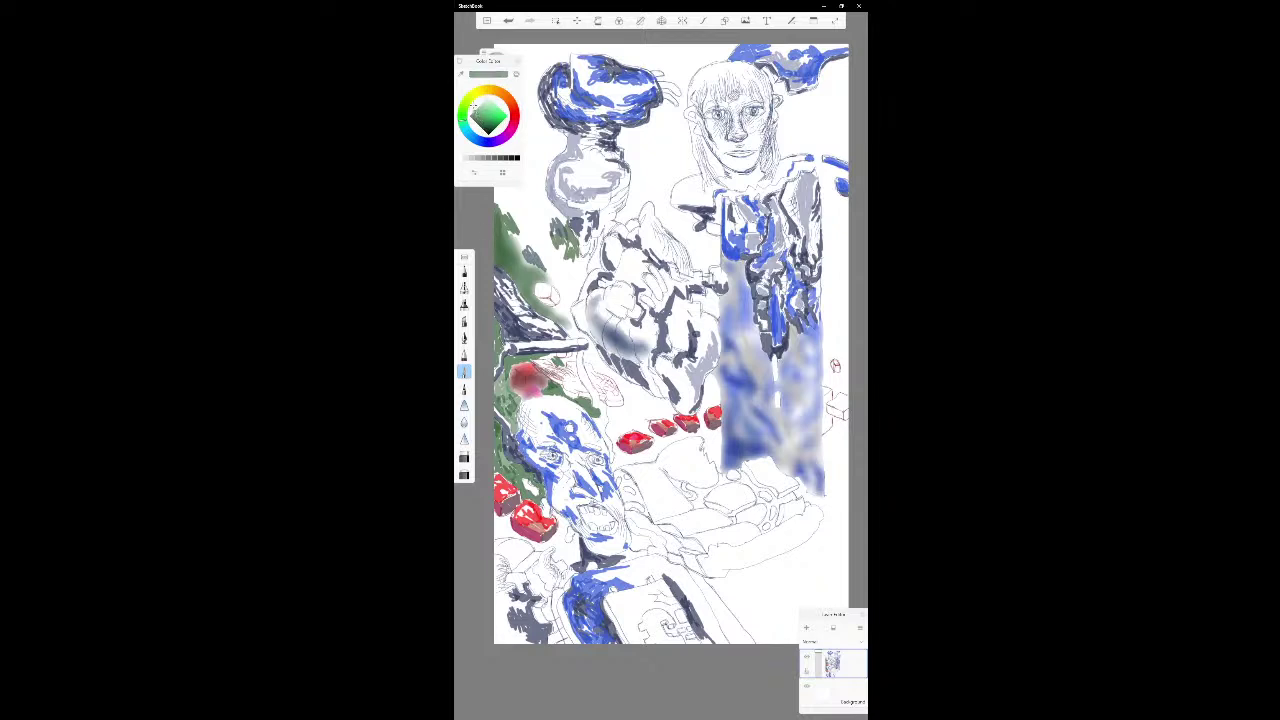
{"action": "mouse_move", "coordinate": [518, 234]}
{"action": "left_mouse_down"}
{"action": "mouse_move", "coordinate": [518, 262]}
{"action": "mouse_move", "coordinate": [552, 268]}
{"action": "mouse_move", "coordinate": [556, 290]}
{"action": "mouse_move", "coordinate": [578, 270]}
{"action": "left_mouse_up"}
{"action": "mouse_move", "coordinate": [574, 266]}
{"action": "left_mouse_down"}
{"action": "mouse_move", "coordinate": [572, 284]}
{"action": "mouse_move", "coordinate": [572, 264]}
{"action": "left_mouse_up"}
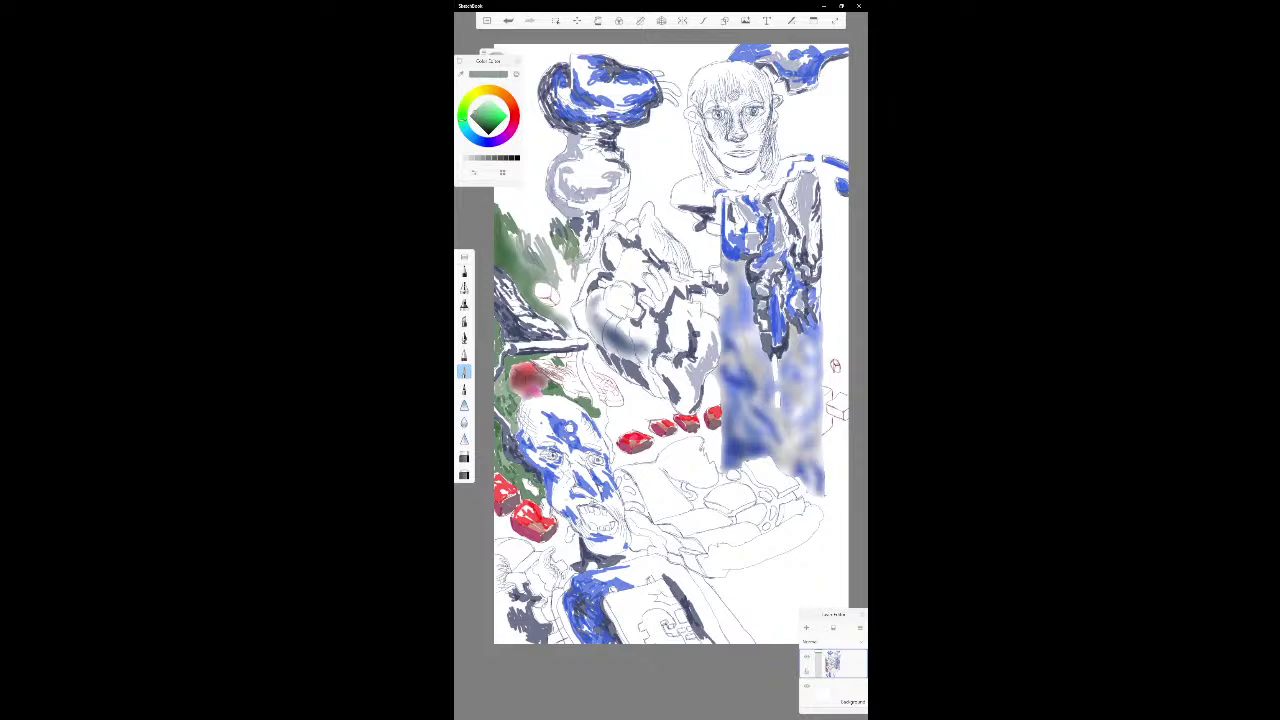
- Paint grey-green above the row of red boxes and along the lower-left side of the central figure
{"action": "left_click_drag", "start_coordinate": [642, 426], "coordinate": [660, 442]}
{"action": "mouse_move", "coordinate": [634, 426]}
{"action": "left_mouse_down"}
{"action": "mouse_move", "coordinate": [646, 438]}
{"action": "mouse_move", "coordinate": [652, 426]}
{"action": "mouse_move", "coordinate": [640, 424]}
{"action": "left_mouse_up"}
{"action": "left_click_drag", "start_coordinate": [638, 410], "coordinate": [632, 426]}
{"action": "mouse_move", "coordinate": [636, 412]}
{"action": "left_mouse_down"}
{"action": "mouse_move", "coordinate": [618, 410]}
{"action": "mouse_move", "coordinate": [634, 416]}
{"action": "left_mouse_up"}
{"action": "left_click_drag", "start_coordinate": [628, 418], "coordinate": [616, 424]}
{"action": "left_click_drag", "start_coordinate": [620, 410], "coordinate": [626, 423]}
{"action": "mouse_move", "coordinate": [614, 372]}
{"action": "left_mouse_down"}
{"action": "mouse_move", "coordinate": [594, 366]}
{"action": "mouse_move", "coordinate": [594, 378]}
{"action": "left_mouse_up"}
{"action": "mouse_move", "coordinate": [624, 374]}
{"action": "left_mouse_down"}
{"action": "mouse_move", "coordinate": [626, 404]}
{"action": "mouse_move", "coordinate": [590, 344]}
{"action": "mouse_move", "coordinate": [588, 363]}
{"action": "left_mouse_up"}
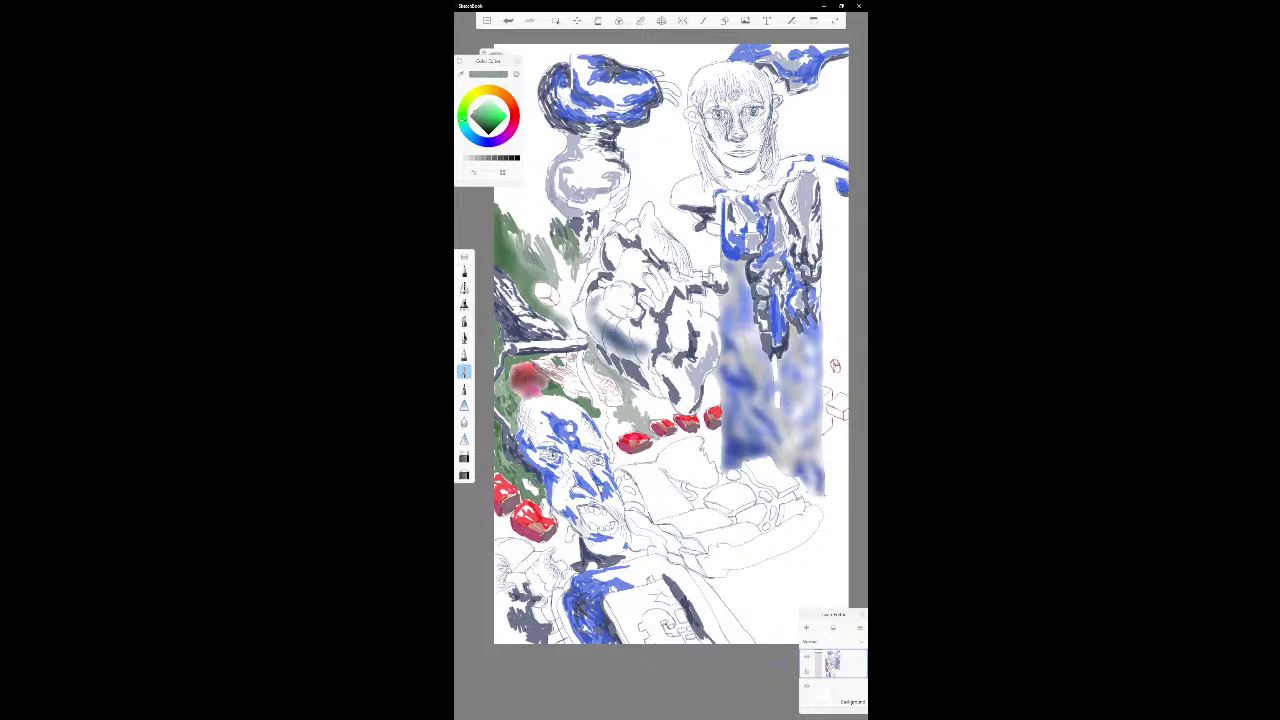
- Extend the grey-green background above the ledge and up the left side of the grey rounded form
{"action": "mouse_move", "coordinate": [566, 356]}
{"action": "left_mouse_down"}
{"action": "mouse_move", "coordinate": [554, 363]}
{"action": "mouse_move", "coordinate": [571, 338]}
{"action": "mouse_move", "coordinate": [554, 311]}
{"action": "mouse_move", "coordinate": [577, 285]}
{"action": "mouse_move", "coordinate": [567, 301]}
{"action": "mouse_move", "coordinate": [562, 283]}
{"action": "left_mouse_up"}
{"action": "mouse_move", "coordinate": [536, 226]}
{"action": "left_mouse_down"}
{"action": "mouse_move", "coordinate": [524, 250]}
{"action": "mouse_move", "coordinate": [499, 215]}
{"action": "mouse_move", "coordinate": [508, 220]}
{"action": "left_mouse_up"}
{"action": "mouse_move", "coordinate": [522, 206]}
{"action": "left_mouse_down"}
{"action": "mouse_move", "coordinate": [516, 227]}
{"action": "mouse_move", "coordinate": [554, 217]}
{"action": "mouse_move", "coordinate": [556, 266]}
{"action": "mouse_move", "coordinate": [542, 224]}
{"action": "left_mouse_up"}
{"action": "left_click_drag", "start_coordinate": [544, 228], "coordinate": [530, 236]}
{"action": "left_click_drag", "start_coordinate": [540, 216], "coordinate": [528, 226]}
{"action": "left_click_drag", "start_coordinate": [532, 208], "coordinate": [522, 222]}
{"action": "left_click_drag", "start_coordinate": [540, 196], "coordinate": [530, 208]}
{"action": "mouse_move", "coordinate": [546, 192]}
{"action": "left_mouse_down"}
{"action": "mouse_move", "coordinate": [540, 212]}
{"action": "mouse_move", "coordinate": [540, 200]}
{"action": "left_mouse_up"}
{"action": "mouse_move", "coordinate": [548, 184]}
{"action": "left_mouse_down"}
{"action": "mouse_move", "coordinate": [542, 200]}
{"action": "mouse_move", "coordinate": [540, 188]}
{"action": "left_mouse_up"}
{"action": "mouse_move", "coordinate": [546, 176]}
{"action": "left_mouse_down"}
{"action": "mouse_move", "coordinate": [534, 192]}
{"action": "mouse_move", "coordinate": [540, 178]}
{"action": "left_mouse_up"}
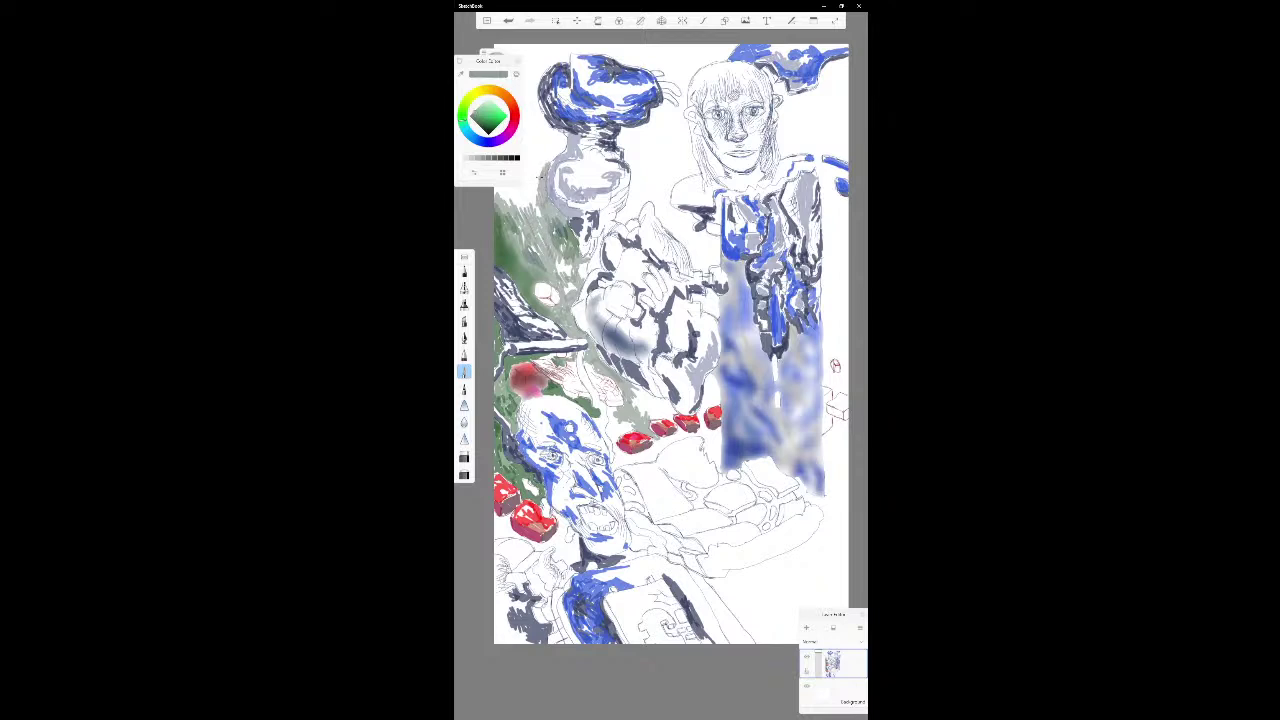
- Fill gaps beside the central figure and beneath the lower-left red boxes with grey-green
{"action": "left_click_drag", "start_coordinate": [588, 268], "coordinate": [580, 284]}
{"action": "left_click_drag", "start_coordinate": [584, 264], "coordinate": [562, 275]}
{"action": "mouse_move", "coordinate": [576, 263]}
{"action": "left_mouse_down"}
{"action": "mouse_move", "coordinate": [569, 293]}
{"action": "mouse_move", "coordinate": [556, 271]}
{"action": "left_mouse_up"}
{"action": "left_click_drag", "start_coordinate": [510, 517], "coordinate": [503, 528]}
{"action": "left_click_drag", "start_coordinate": [516, 536], "coordinate": [494, 529]}
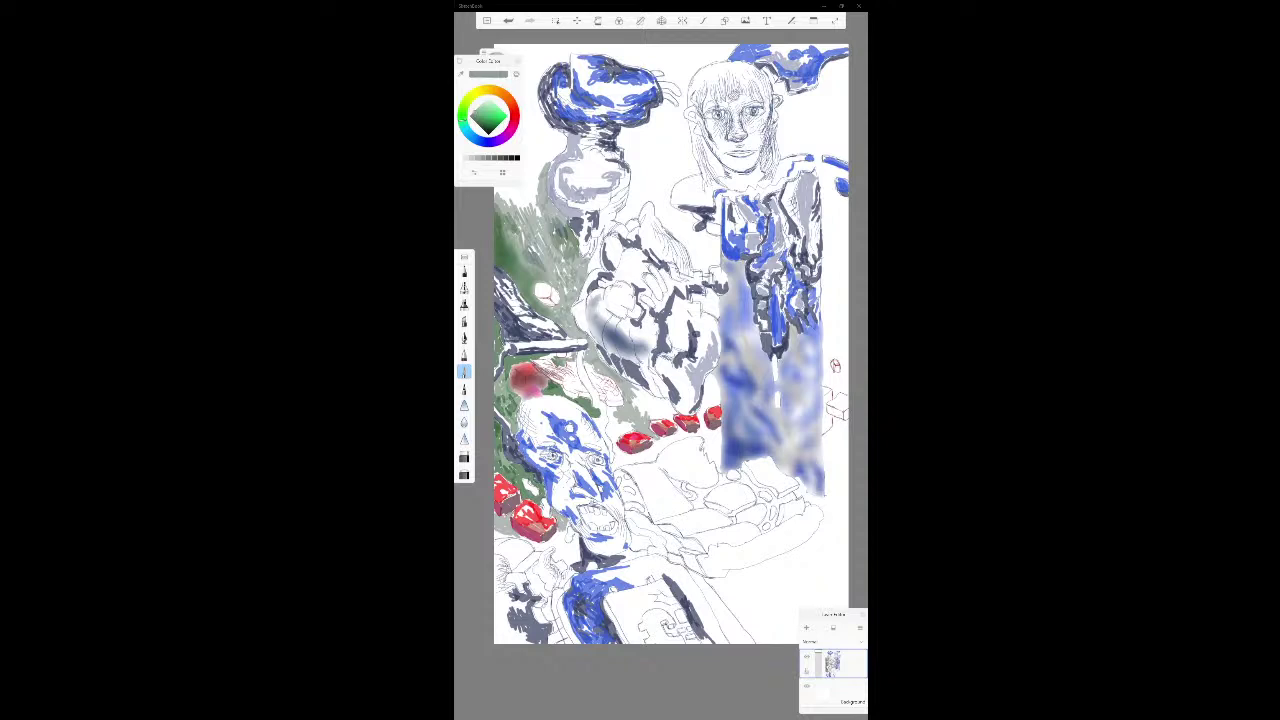
- Pick a dark green and paint foliage-like strokes below the coat at the drawing's right edge
{"action": "left_click_drag", "start_coordinate": [487, 119], "coordinate": [484, 122]}
{"action": "mouse_move", "coordinate": [818, 502]}
{"action": "left_mouse_down"}
{"action": "mouse_move", "coordinate": [827, 511]}
{"action": "mouse_move", "coordinate": [820, 502]}
{"action": "left_mouse_up"}
{"action": "mouse_move", "coordinate": [811, 501]}
{"action": "left_mouse_down"}
{"action": "mouse_move", "coordinate": [829, 505]}
{"action": "mouse_move", "coordinate": [820, 532]}
{"action": "mouse_move", "coordinate": [836, 506]}
{"action": "mouse_move", "coordinate": [848, 542]}
{"action": "mouse_move", "coordinate": [848, 478]}
{"action": "mouse_move", "coordinate": [848, 554]}
{"action": "mouse_move", "coordinate": [836, 566]}
{"action": "mouse_move", "coordinate": [844, 528]}
{"action": "mouse_move", "coordinate": [828, 520]}
{"action": "left_mouse_up"}
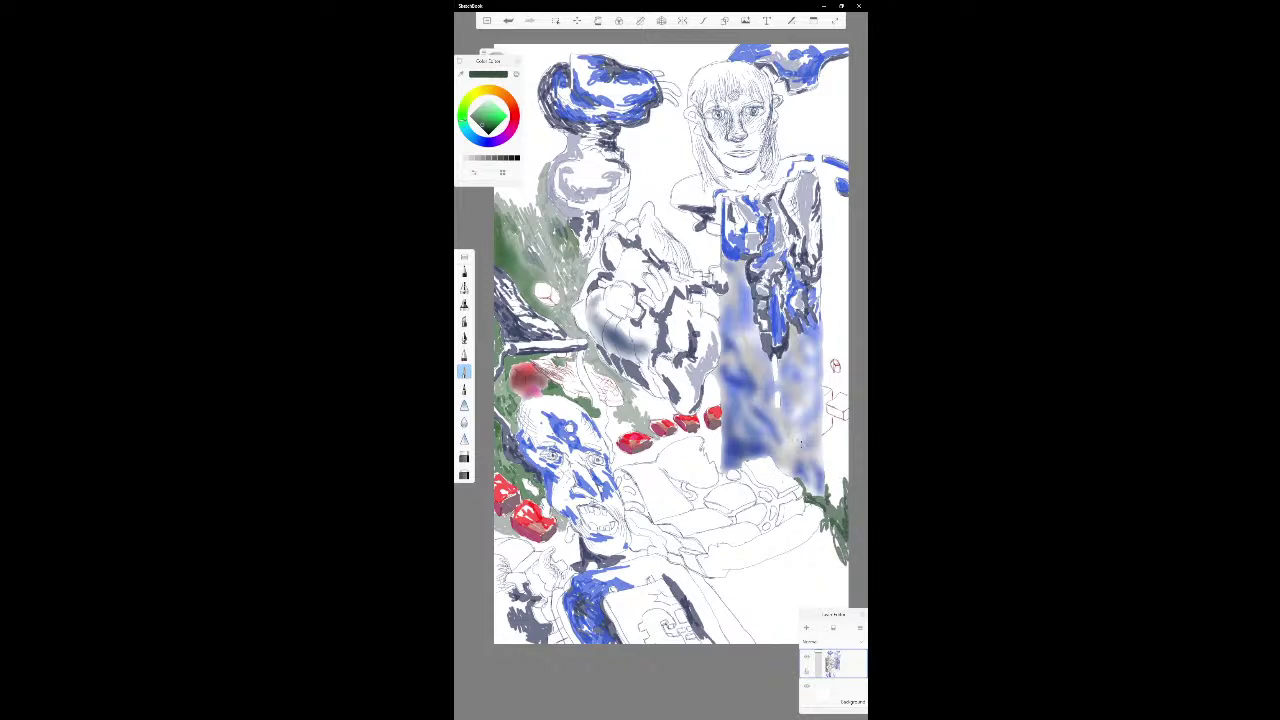
- Paint dark green around the red box beside the coat's lower-left edge and up toward the central figure
{"action": "mouse_move", "coordinate": [716, 458]}
{"action": "left_mouse_down"}
{"action": "mouse_move", "coordinate": [720, 474]}
{"action": "mouse_move", "coordinate": [719, 437]}
{"action": "mouse_move", "coordinate": [704, 450]}
{"action": "mouse_move", "coordinate": [704, 434]}
{"action": "mouse_move", "coordinate": [722, 444]}
{"action": "mouse_move", "coordinate": [703, 427]}
{"action": "mouse_move", "coordinate": [713, 407]}
{"action": "left_mouse_up"}
{"action": "left_click_drag", "start_coordinate": [707, 387], "coordinate": [711, 397]}
{"action": "left_click_drag", "start_coordinate": [708, 381], "coordinate": [713, 391]}
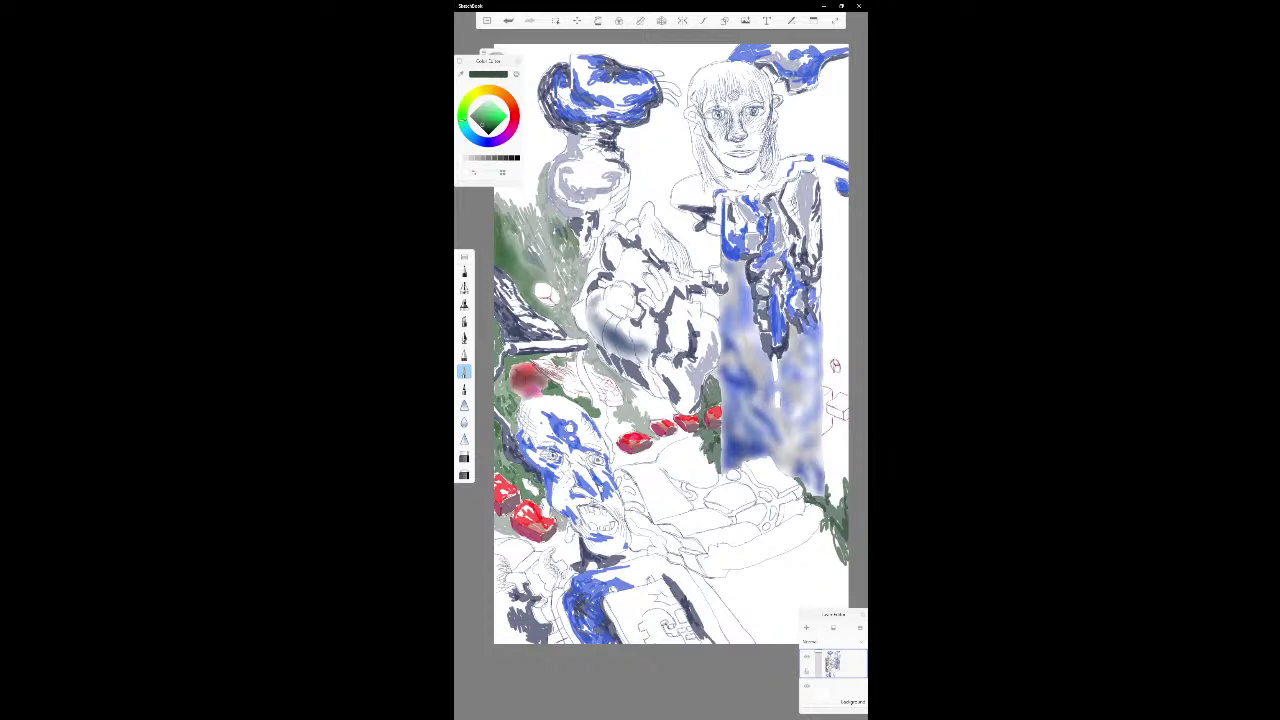
{"action": "left_click_drag", "start_coordinate": [718, 374], "coordinate": [710, 386]}
{"action": "left_click_drag", "start_coordinate": [706, 379], "coordinate": [711, 399]}
- Paint dark green strokes down the drawing's right edge beside the upper half of the coat
{"action": "mouse_move", "coordinate": [848, 246]}
{"action": "left_mouse_down"}
{"action": "mouse_move", "coordinate": [826, 306]}
{"action": "mouse_move", "coordinate": [826, 226]}
{"action": "mouse_move", "coordinate": [830, 264]}
{"action": "mouse_move", "coordinate": [834, 246]}
{"action": "left_mouse_up"}
{"action": "mouse_move", "coordinate": [826, 298]}
{"action": "left_mouse_down"}
{"action": "mouse_move", "coordinate": [824, 334]}
{"action": "mouse_move", "coordinate": [840, 266]}
{"action": "mouse_move", "coordinate": [824, 344]}
{"action": "mouse_move", "coordinate": [834, 336]}
{"action": "left_mouse_up"}
{"action": "mouse_move", "coordinate": [836, 268]}
{"action": "left_mouse_down"}
{"action": "mouse_move", "coordinate": [846, 318]}
{"action": "mouse_move", "coordinate": [846, 268]}
{"action": "mouse_move", "coordinate": [844, 292]}
{"action": "left_mouse_up"}
{"action": "left_click_drag", "start_coordinate": [848, 228], "coordinate": [842, 254]}
{"action": "left_click_drag", "start_coordinate": [846, 198], "coordinate": [843, 224]}
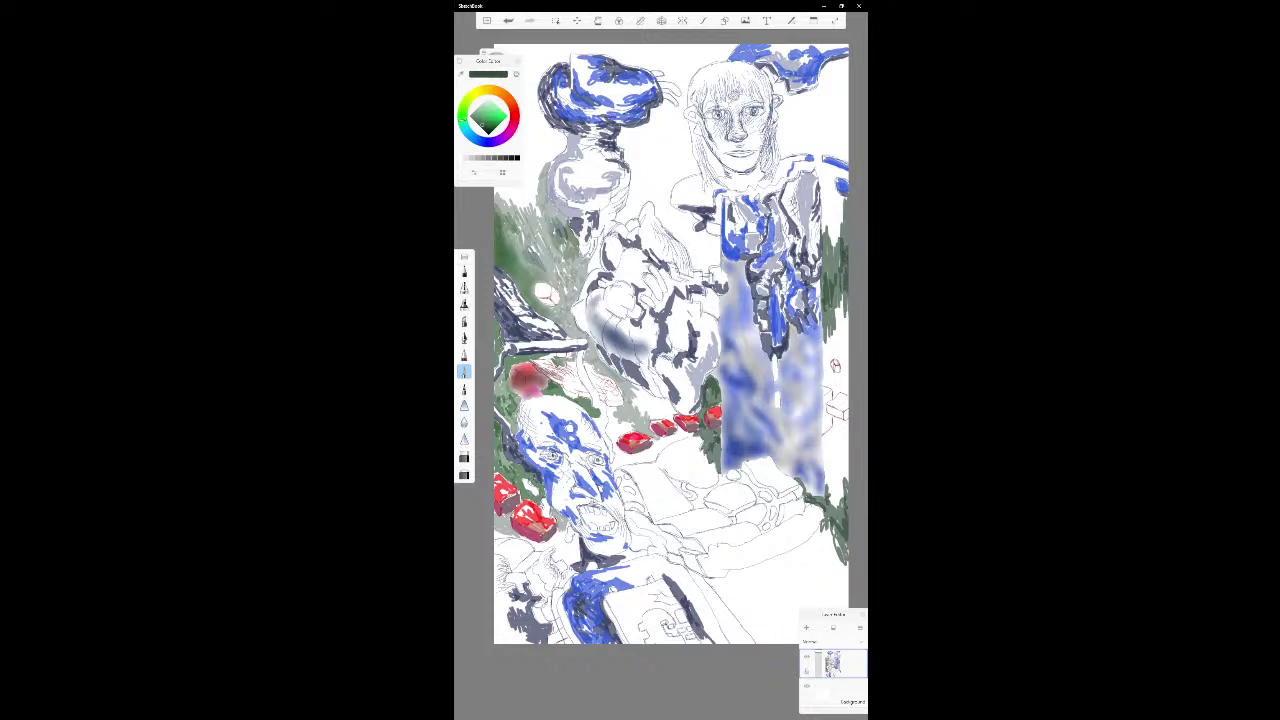
{"action": "mouse_move", "coordinate": [846, 308]}
{"action": "left_mouse_down"}
{"action": "mouse_move", "coordinate": [842, 370]}
{"action": "mouse_move", "coordinate": [842, 320]}
{"action": "left_mouse_up"}
- Pick a dark blue and draw thin wavy lines on both sides of the long-haired head
{"action": "left_click", "coordinate": [464, 270]}
{"action": "left_click", "coordinate": [486, 142]}
{"action": "left_click_drag", "start_coordinate": [487, 124], "coordinate": [491, 123]}
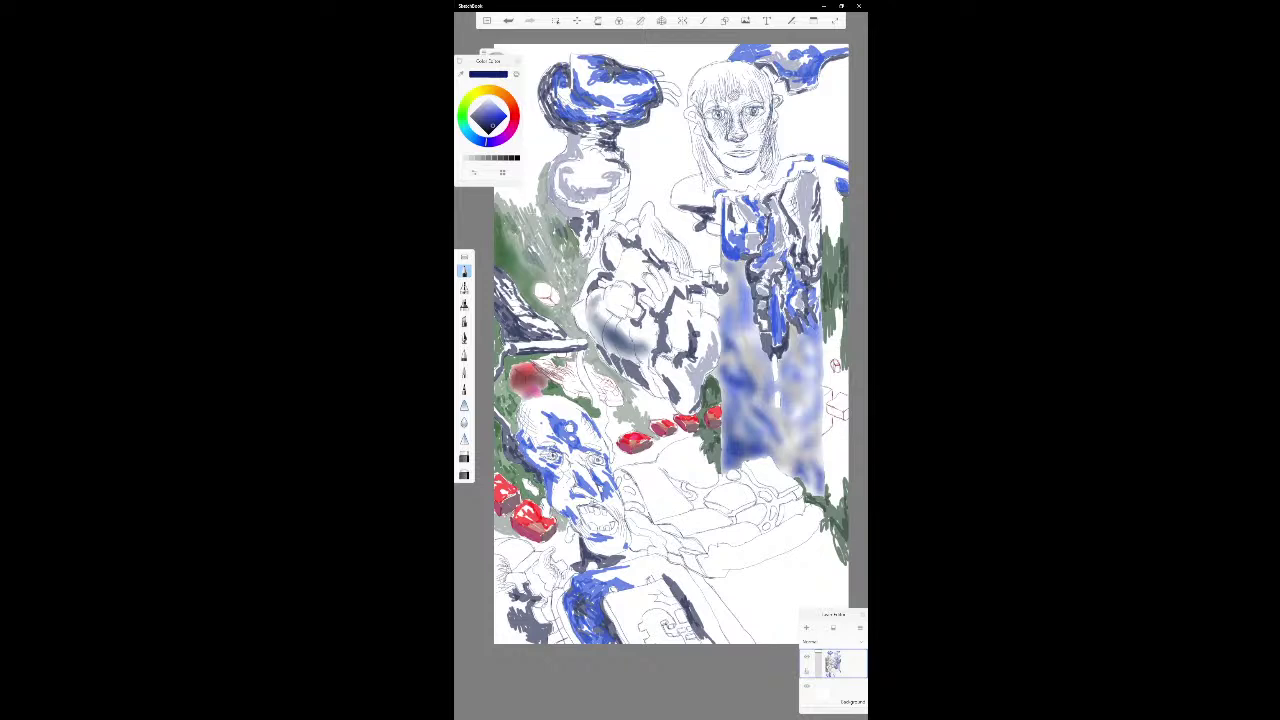
{"action": "left_click", "coordinate": [464, 354]}
{"action": "left_click_drag", "start_coordinate": [788, 102], "coordinate": [788, 116]}
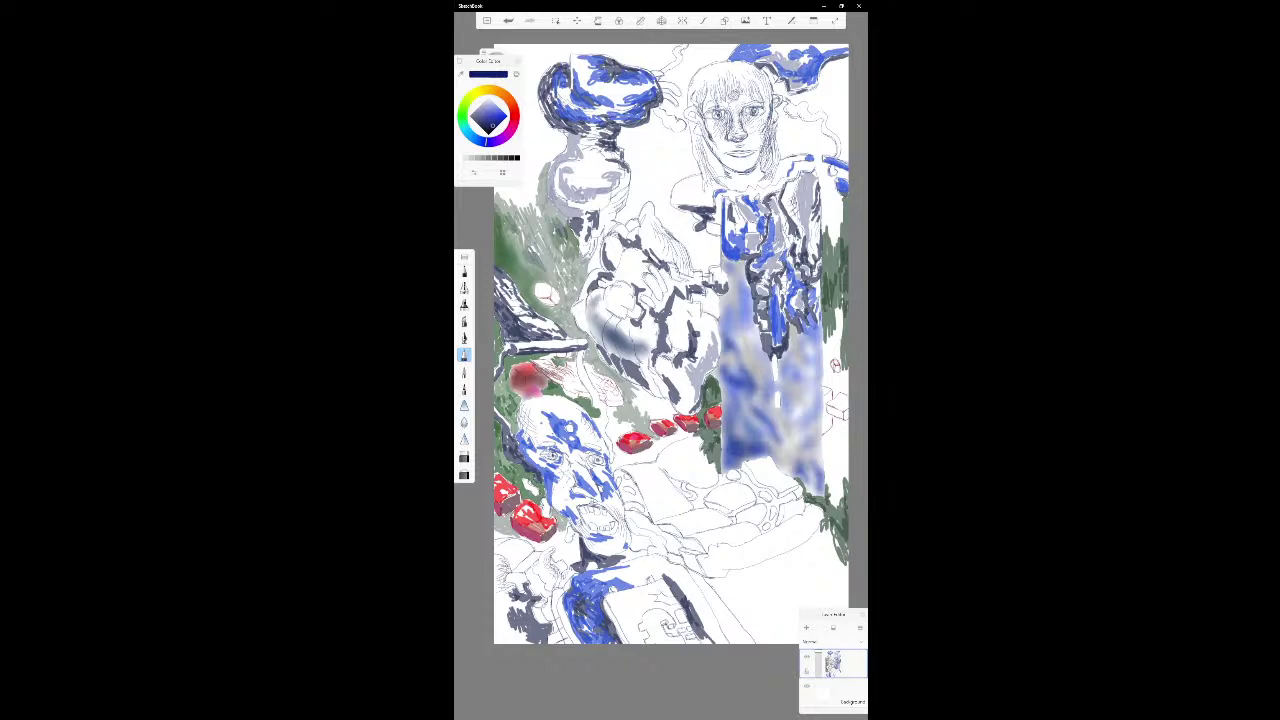
{"action": "left_click_drag", "start_coordinate": [676, 108], "coordinate": [686, 120]}
{"action": "left_click_drag", "start_coordinate": [777, 113], "coordinate": [787, 119]}
{"action": "left_click_drag", "start_coordinate": [685, 129], "coordinate": [697, 133]}
- Start exporting the drawing
{"action": "left_click", "coordinate": [486, 20]}
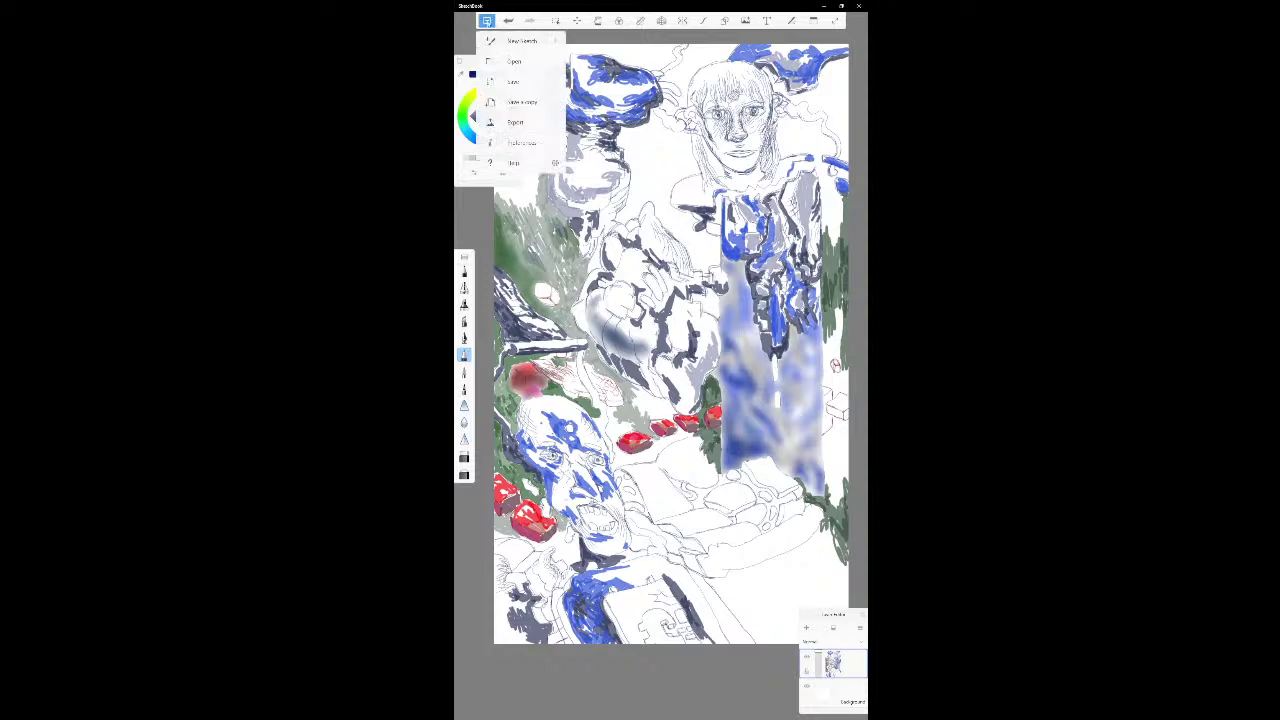
{"action": "left_click", "coordinate": [521, 128]}
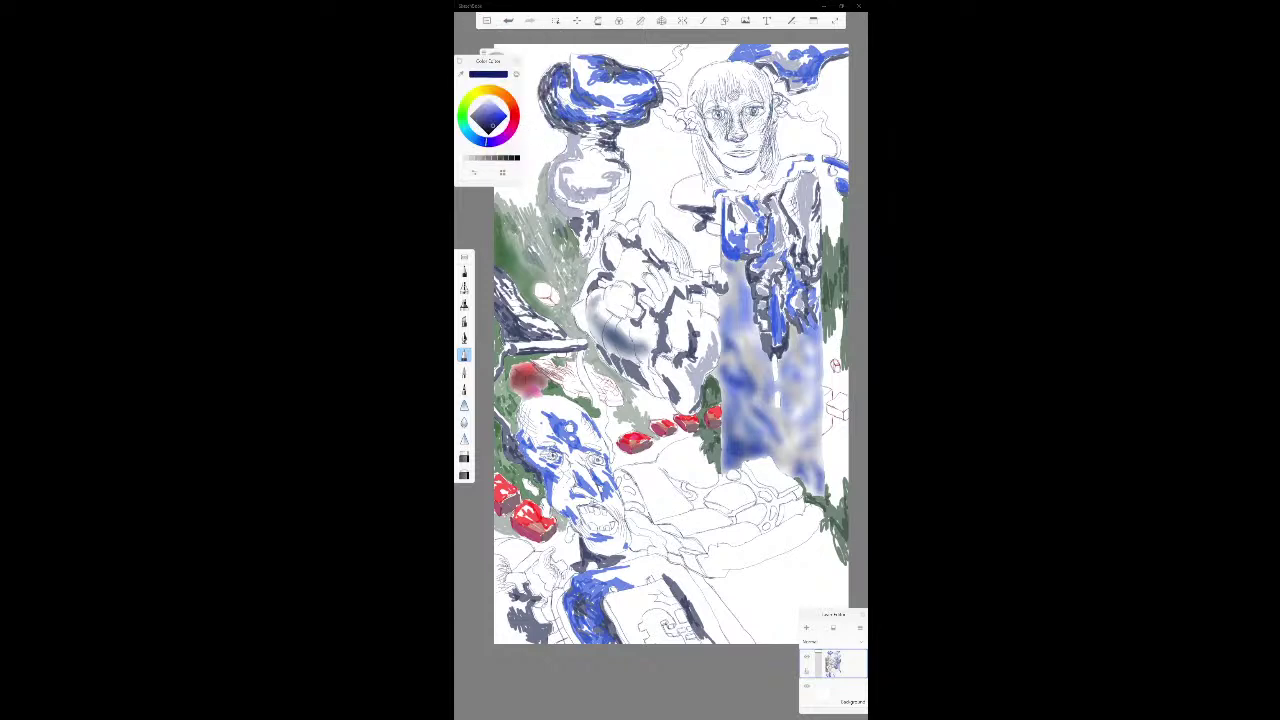